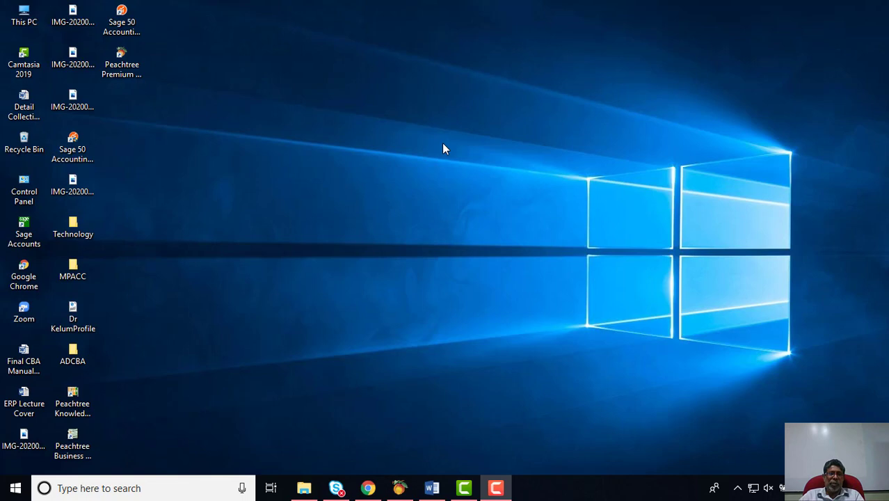
Step: Launch Peachtree Premium Accounting to open Kelum's company on its Business Status page
double_click(129, 66)
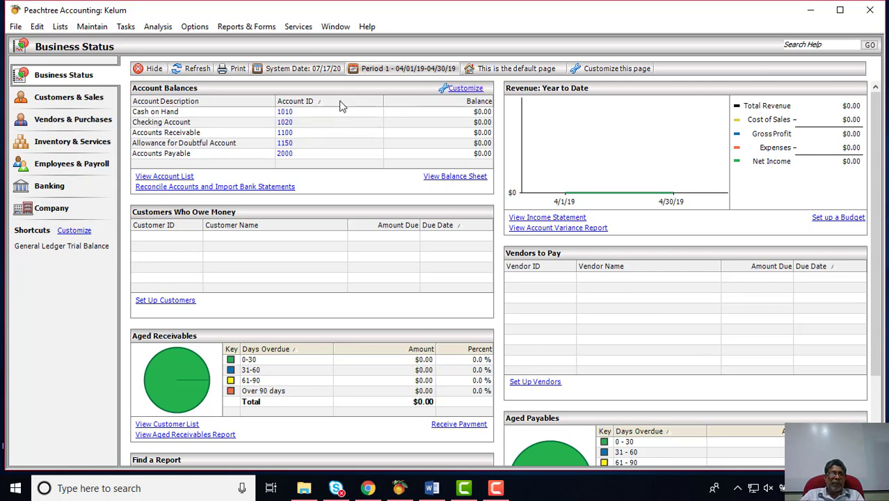
Step: Start File > New Company, confirm closing the current company, then cancel the Create a New Company wizard
left_click(17, 27)
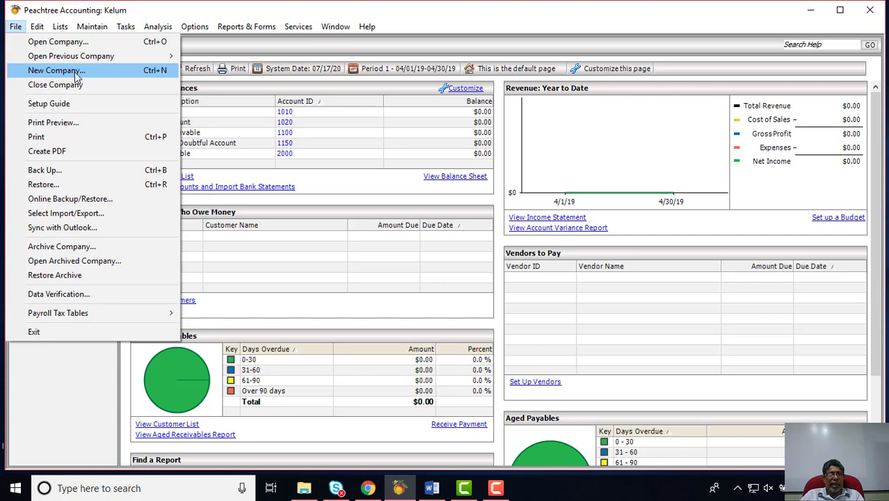
left_click(76, 75)
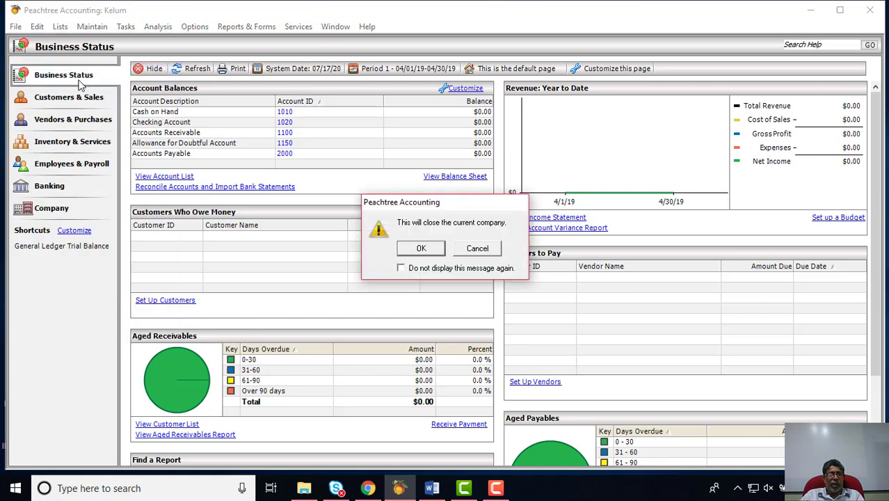
left_click(421, 249)
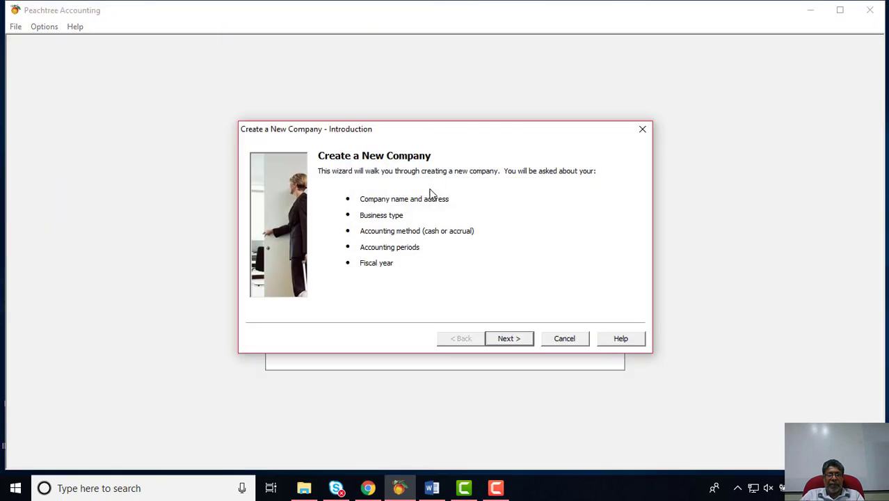
left_click(564, 339)
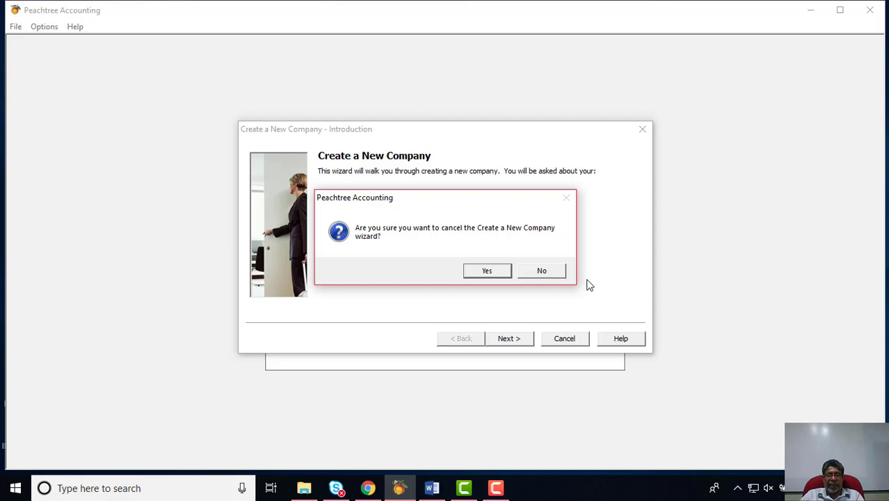
Step: Confirm cancelling the new-company wizard to return to the startup screen
left_click(484, 270)
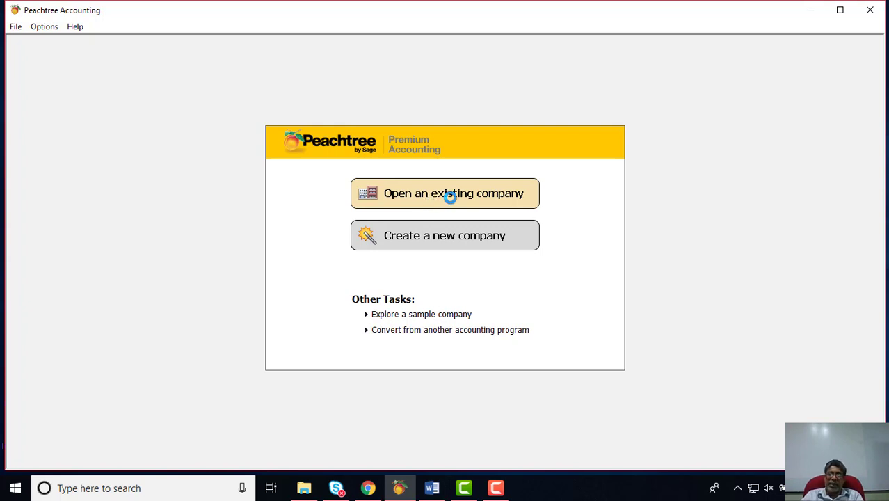
left_click(449, 194)
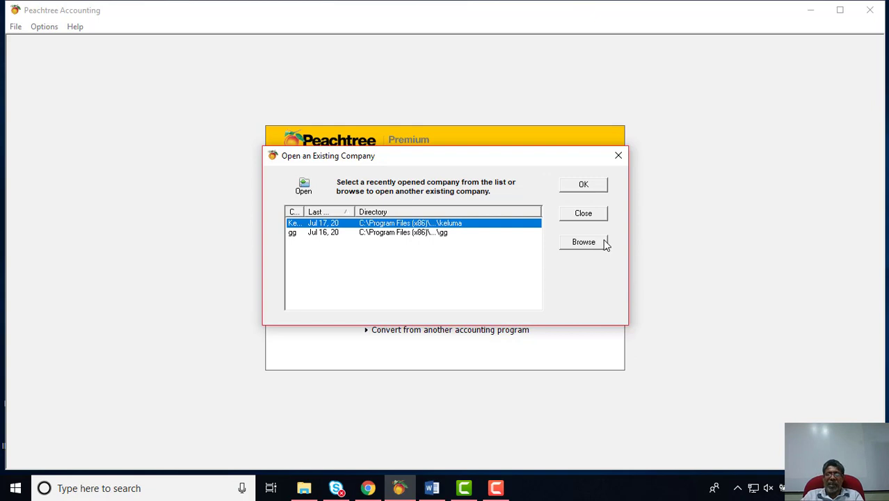
left_click(599, 214)
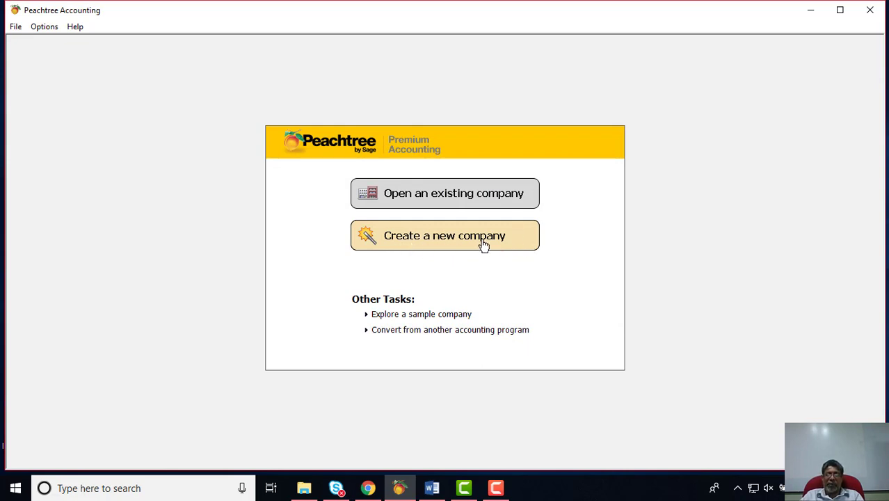
Step: Show the Explore a Sample Company dialog with Bellwether Garden Supply among three samples
left_click(413, 317)
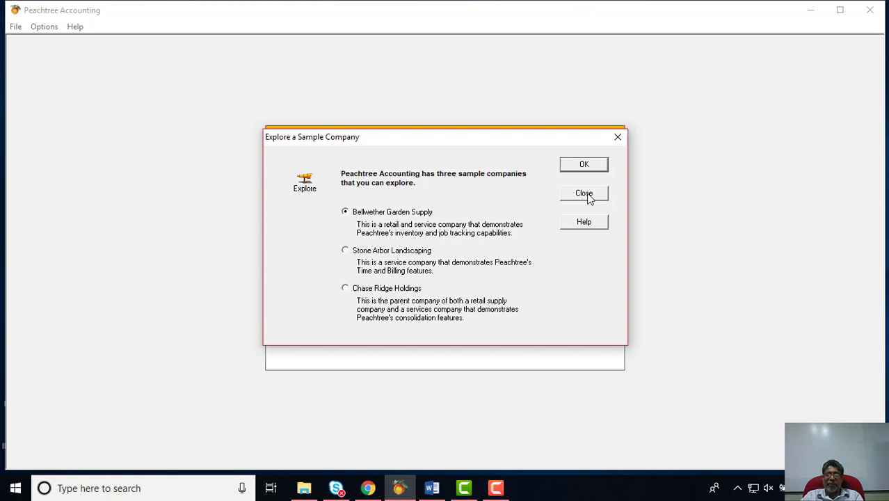
Step: Close the sample-company dialog and show the Convert a Company options for QuickBooks or DacEasy
left_click(588, 196)
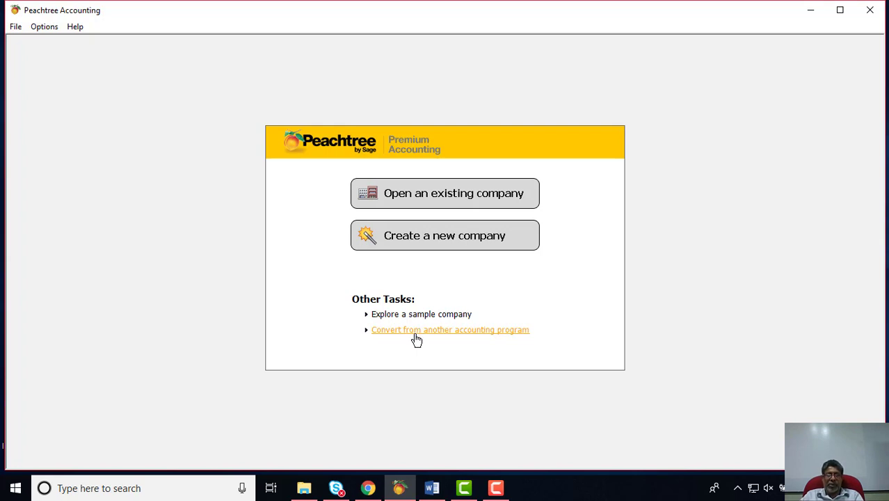
left_click(416, 337)
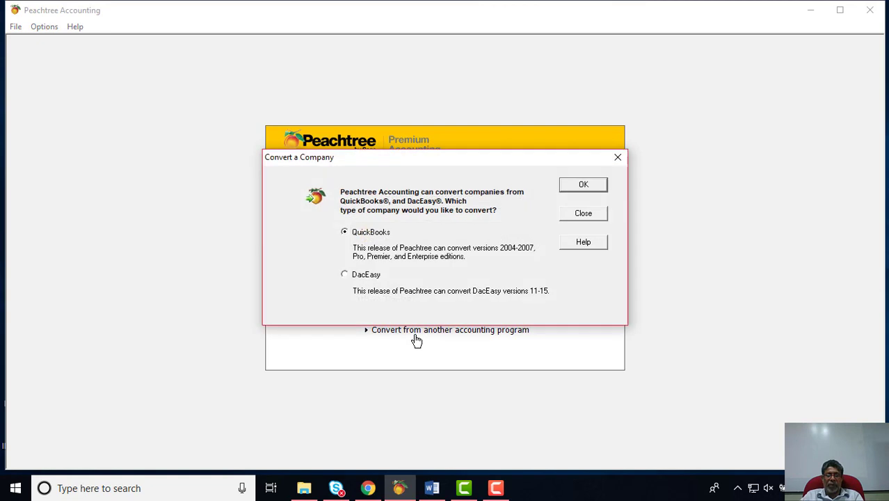
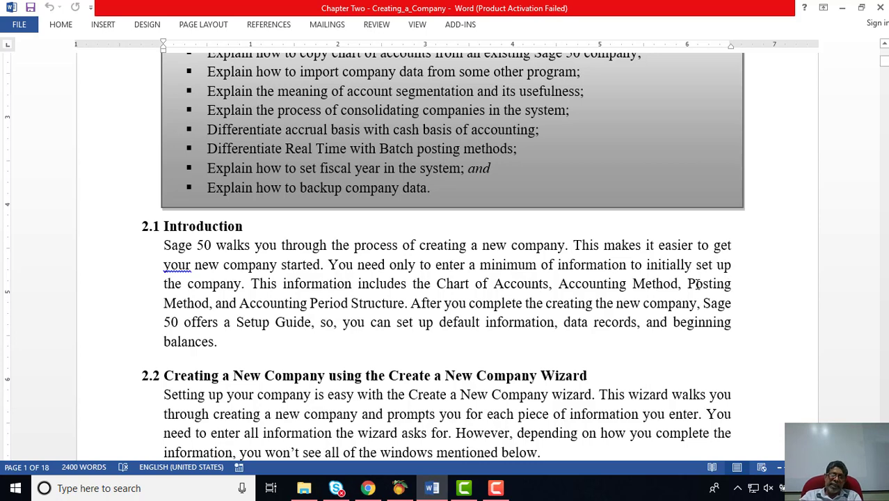
Step: Scroll the Word chapter from the introduction down to Figure 2.1, 'How to create a new Company'
scroll(692, 273, "down", 3)
scroll(692, 273, "down", 5)
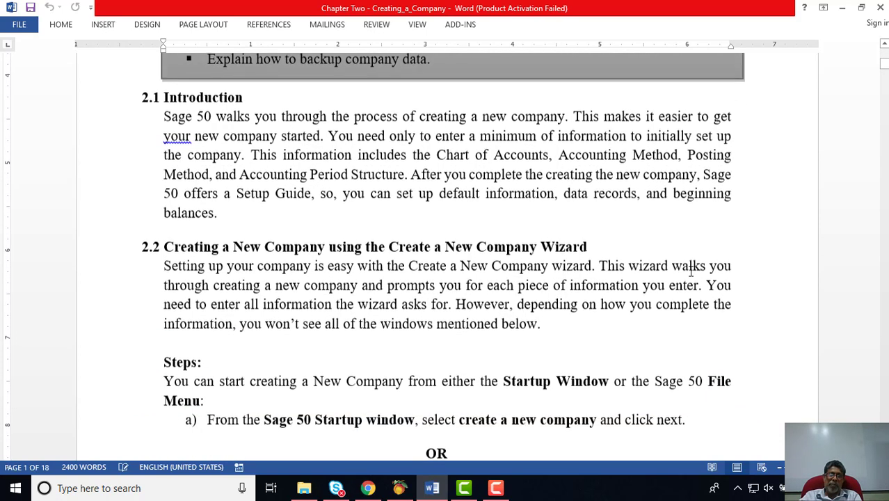
scroll(691, 270, "down", 2)
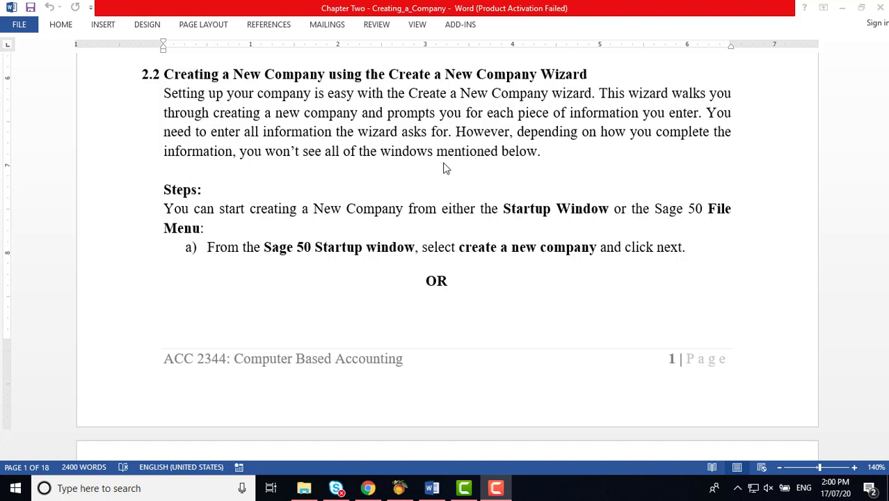
scroll(445, 168, "down", 1)
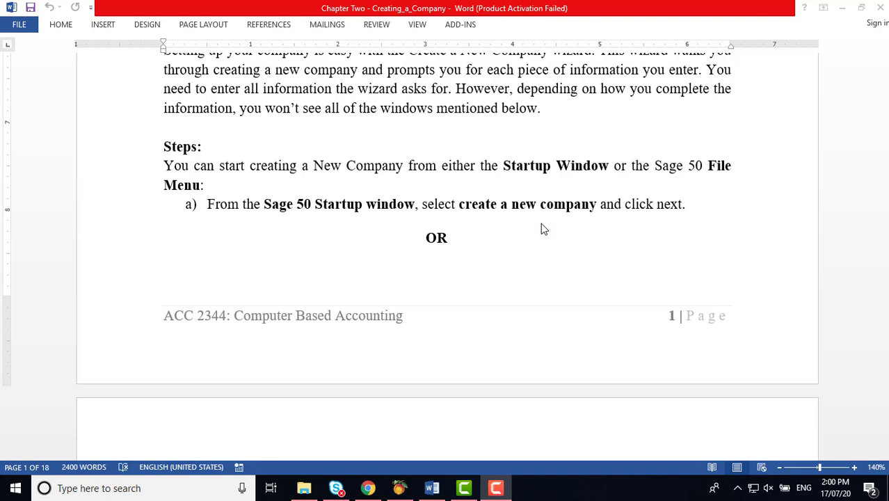
scroll(542, 224, "down", 3)
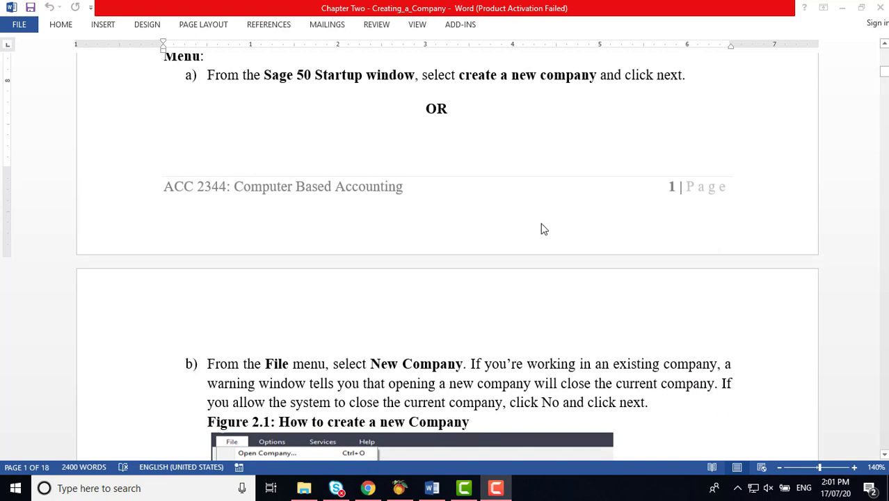
scroll(544, 229, "down", 2)
scroll(543, 229, "down", 1)
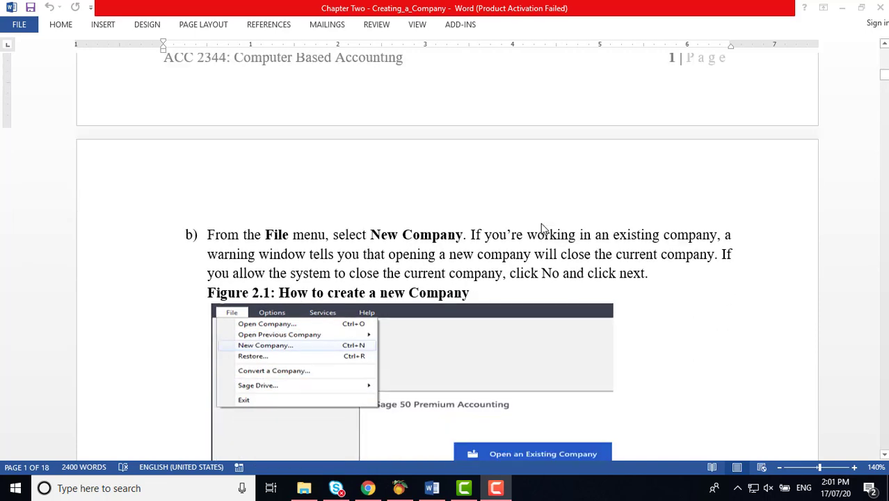
scroll(543, 229, "down", 4)
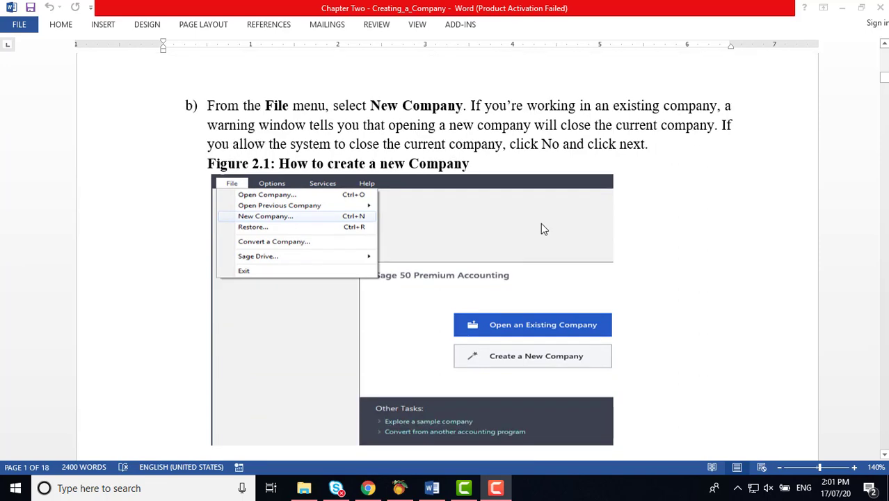
scroll(544, 229, "down", 1)
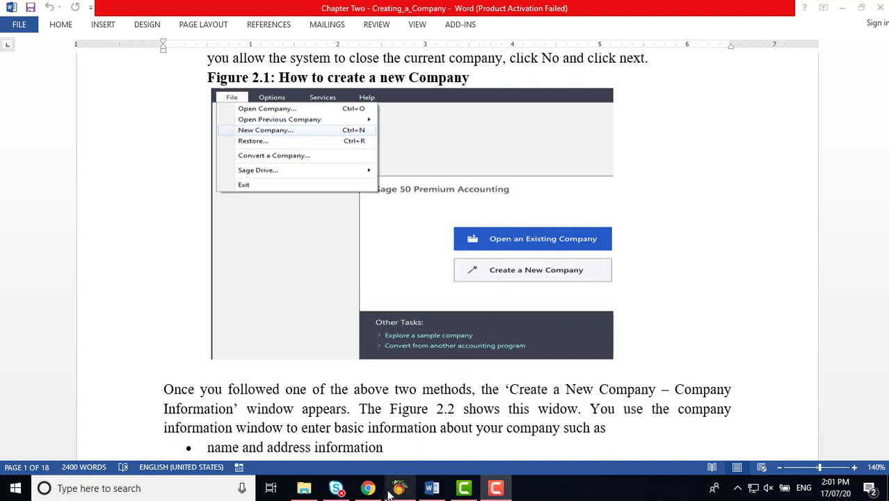
Step: In Peachtree, start File > New Company, then cancel the wizard and confirm with Yes
left_click(410, 495)
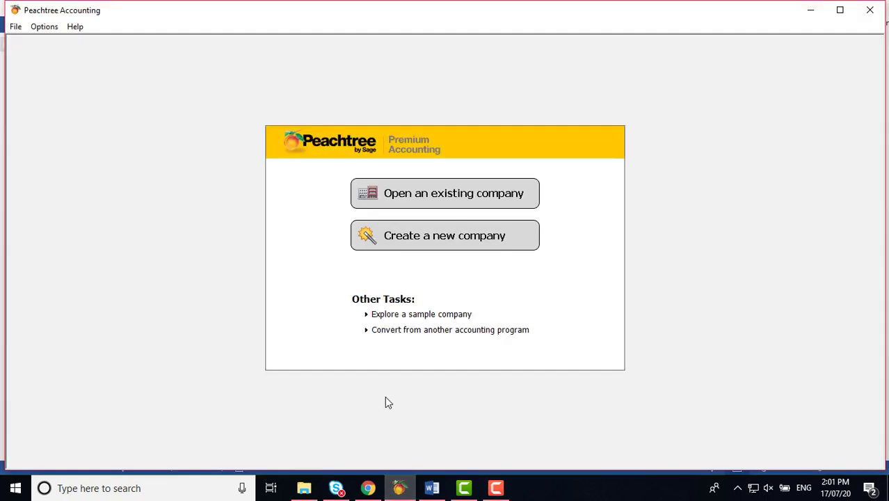
left_click(15, 30)
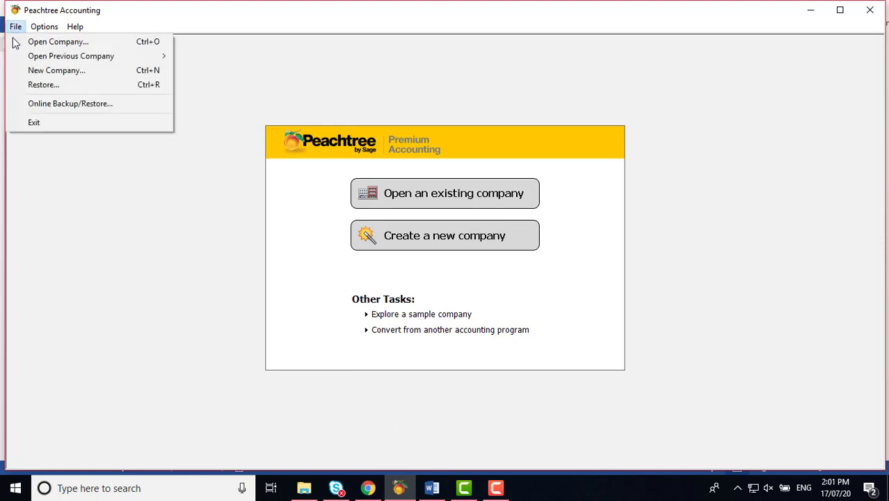
left_click(35, 72)
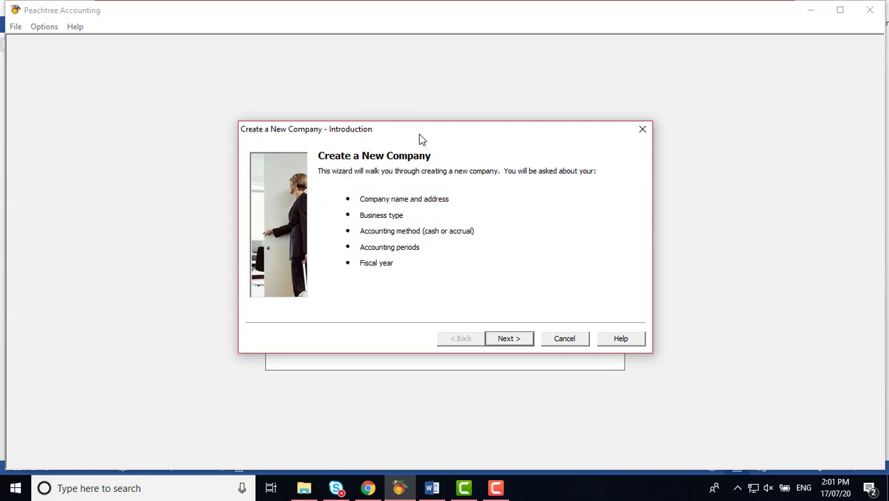
left_click_drag(419, 139, 476, 82)
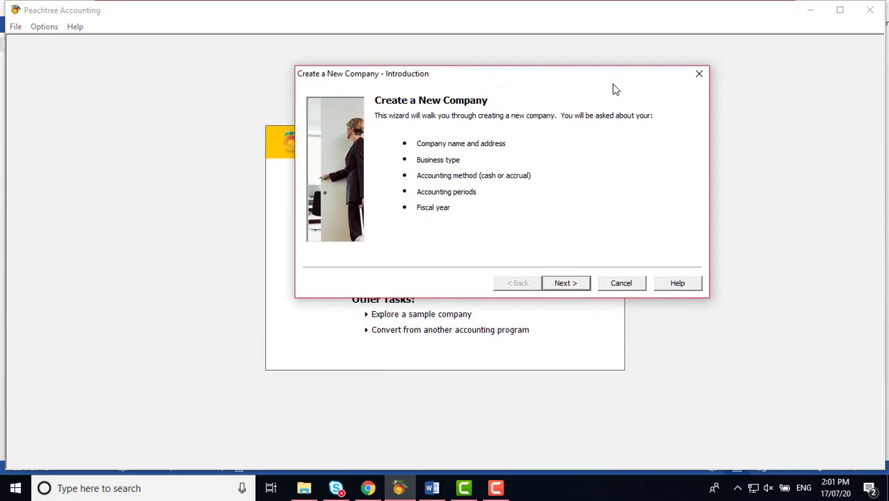
left_click(699, 74)
left_click(561, 218)
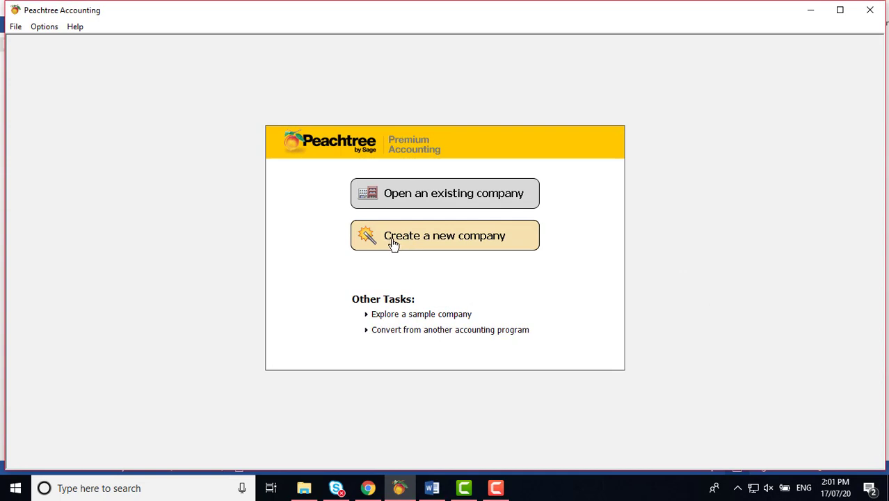
Step: Start the wizard again from Create a new company, cancel it, and return to Word
left_click(443, 240)
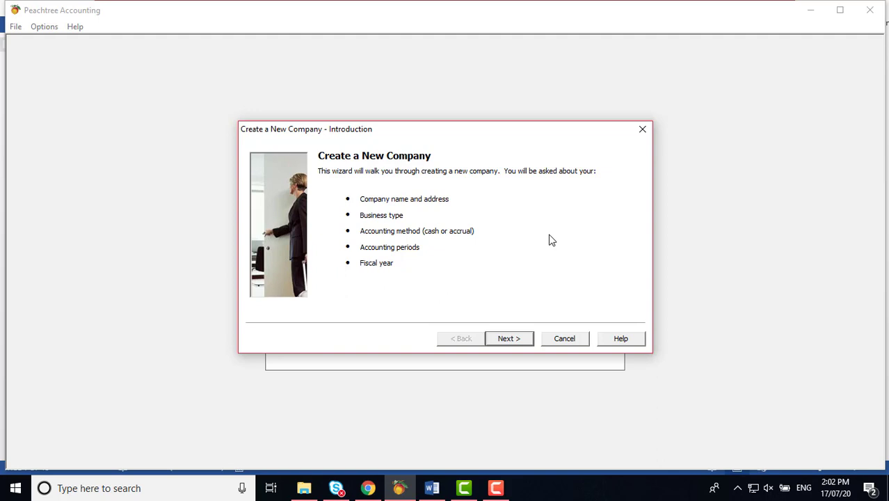
left_click(642, 129)
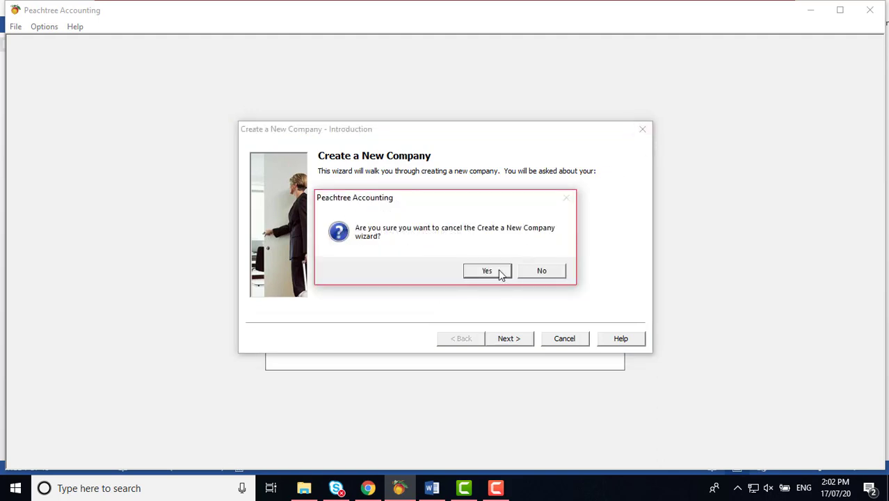
left_click(500, 271)
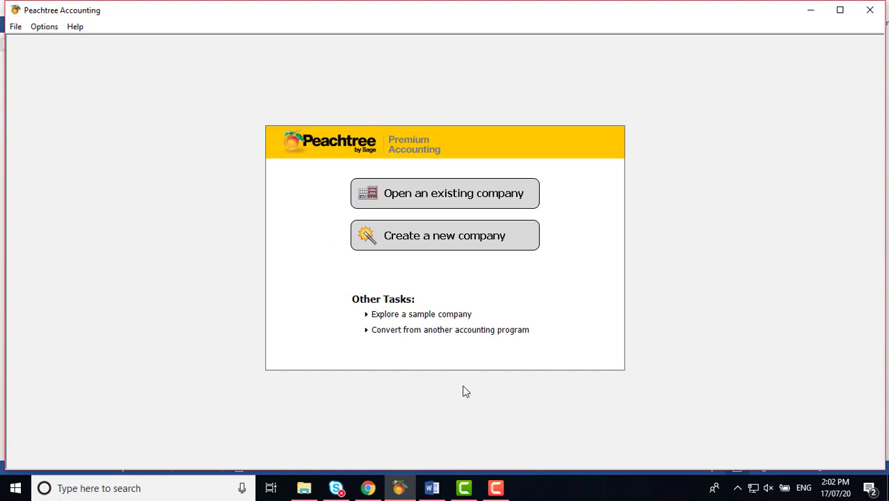
left_click(432, 488)
Step: Scroll the Word chapter past Figures 2.2 and 2.3 to Activity 2.1's company details
scroll(563, 319, "down", 5)
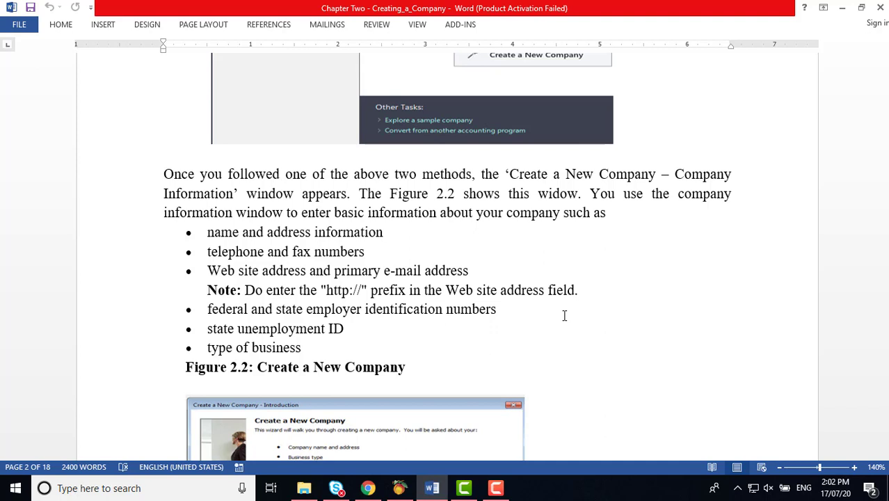
scroll(564, 315, "down", 5)
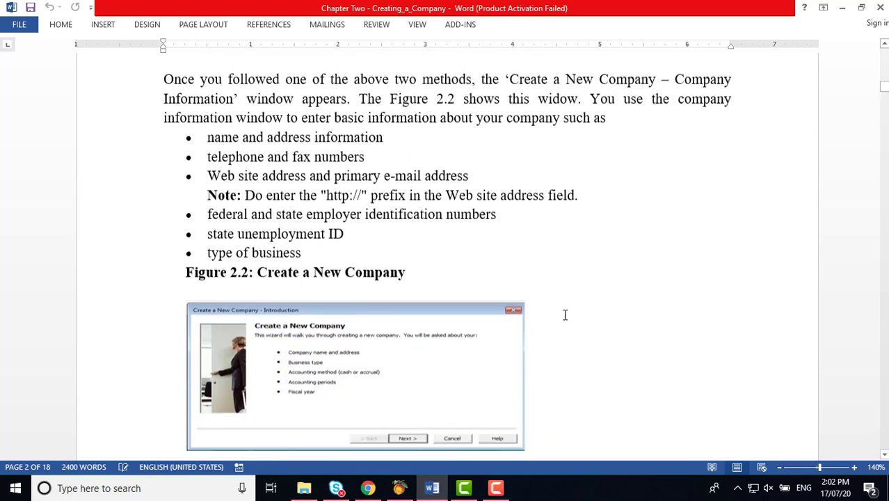
scroll(565, 315, "down", 2)
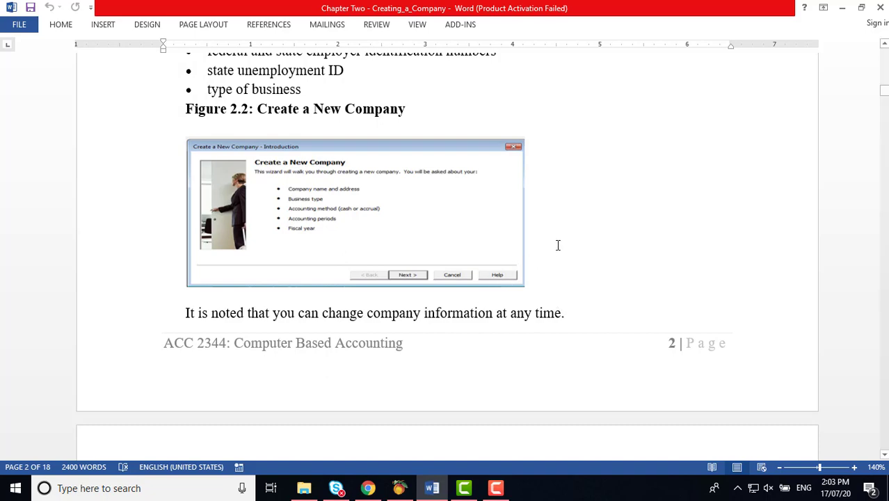
scroll(559, 242, "down", 5)
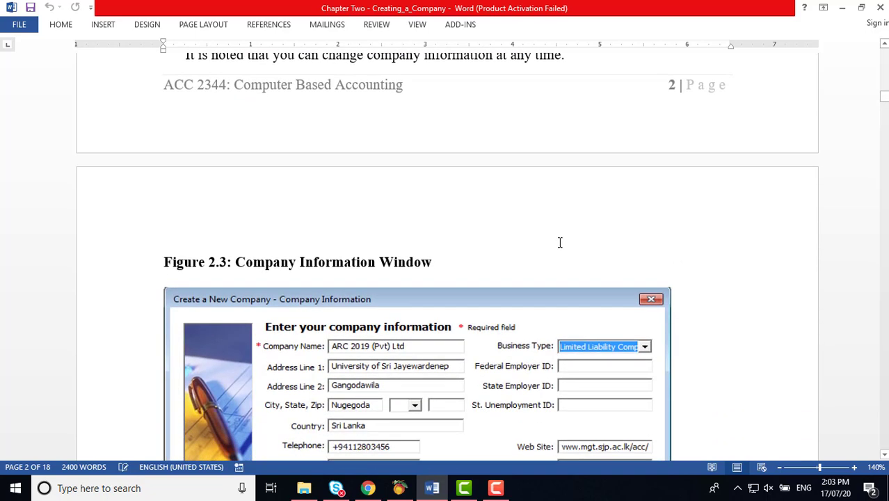
scroll(559, 242, "down", 1)
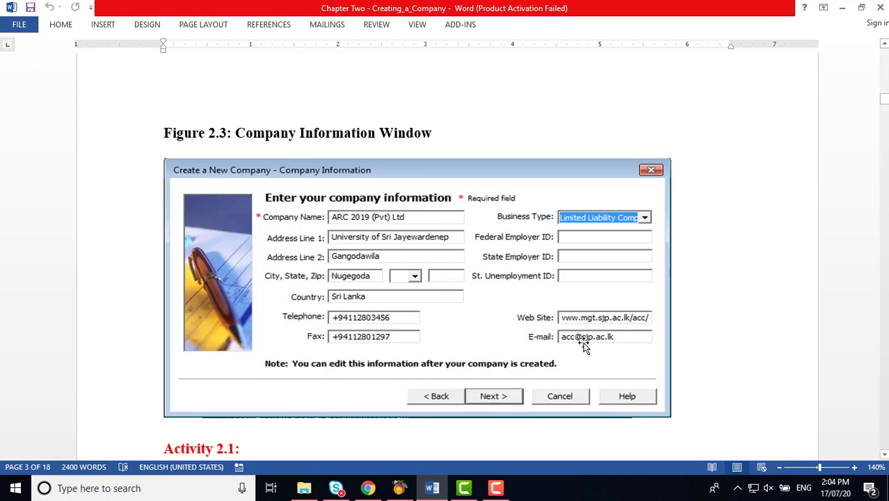
scroll(583, 331, "down", 3)
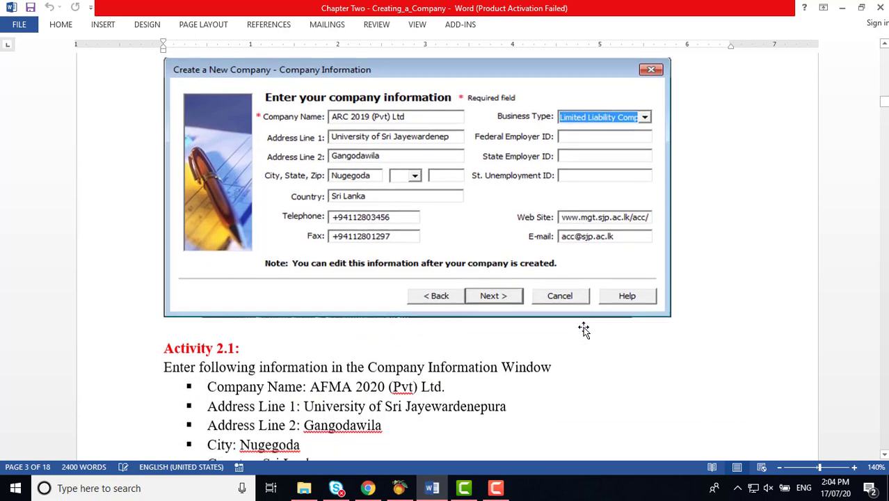
scroll(583, 331, "down", 5)
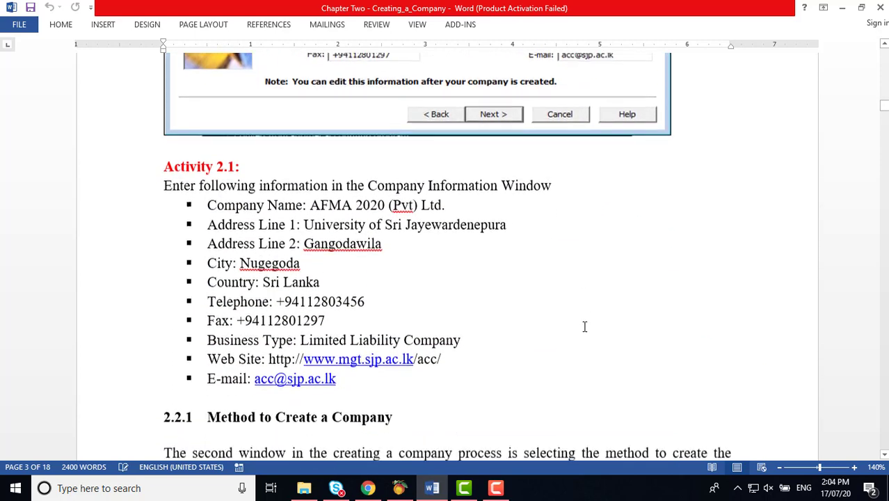
scroll(585, 327, "down", 2)
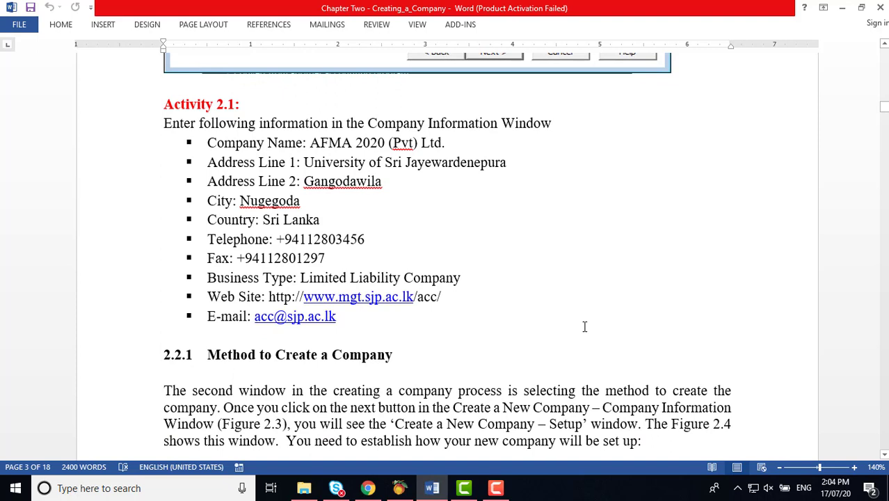
scroll(584, 327, "down", 1)
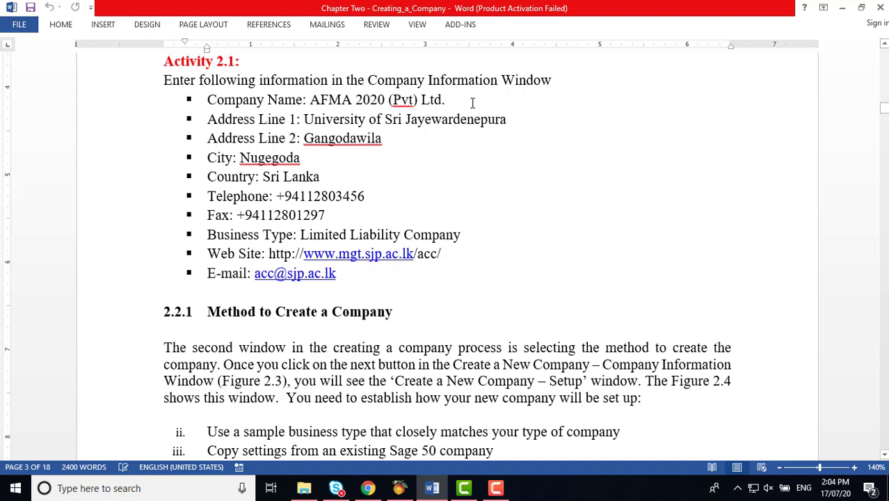
Step: Add ' / BCOM 2020(Pvt) Ltd' after the Company Name in the Word document
type("/ ")
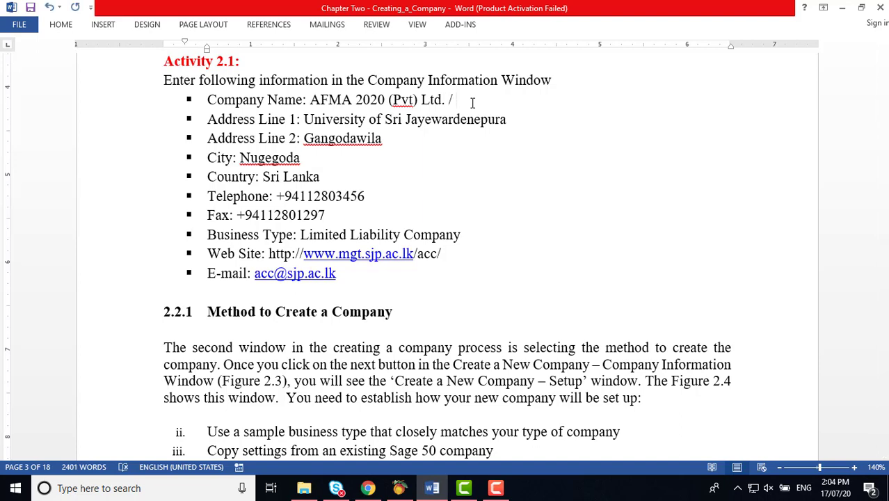
type("C")
key("BackSpace")
type("BG")
type("om")
key("BackSpace")
key("BackSpace")
type("OM 2020")
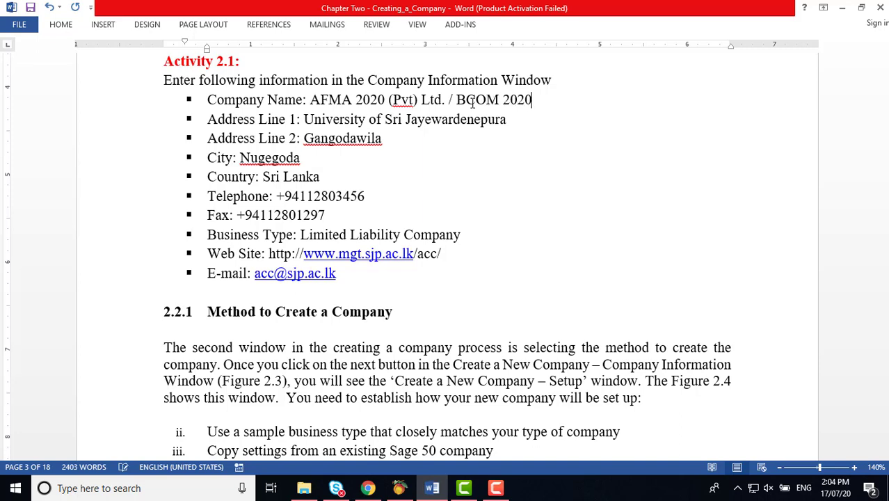
type("(Pvt) Ltd")
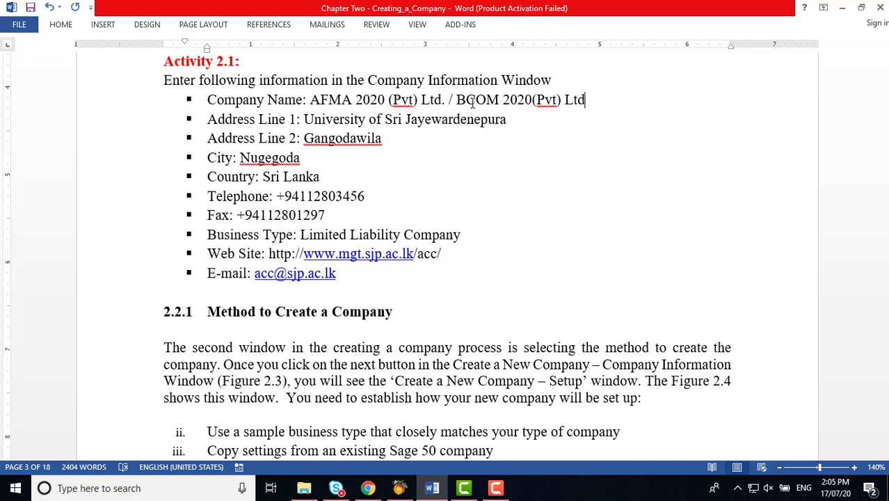
Step: Copy the company name 'AFMA 2020 (Pvt) Ltd.' from the document for use in Peachtree
left_click(311, 101)
left_click_drag(338, 101, 446, 101)
right_click(446, 101)
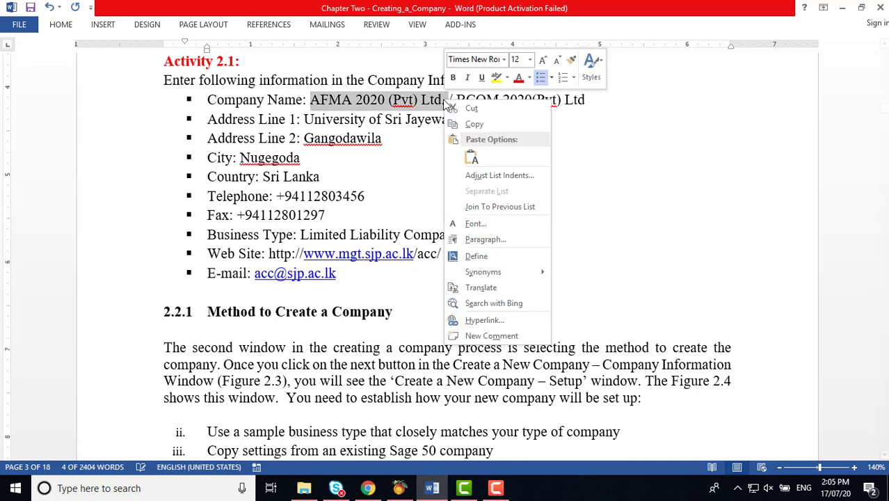
left_click(474, 123)
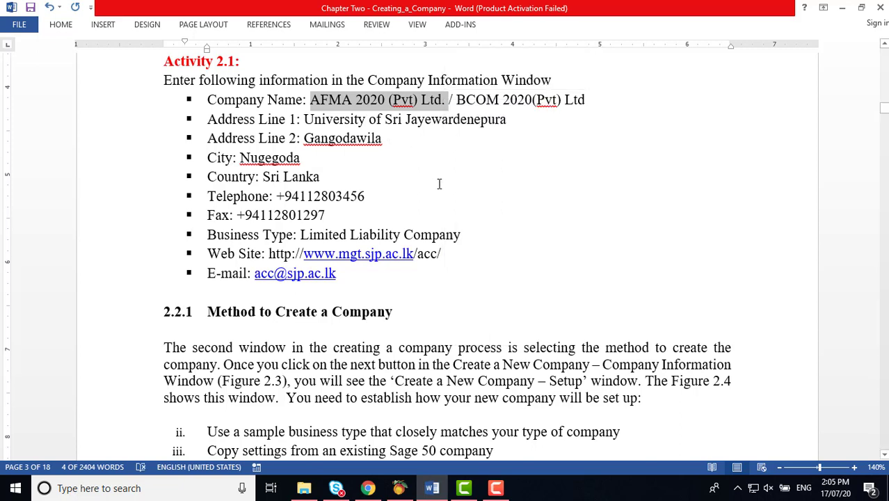
left_click(400, 489)
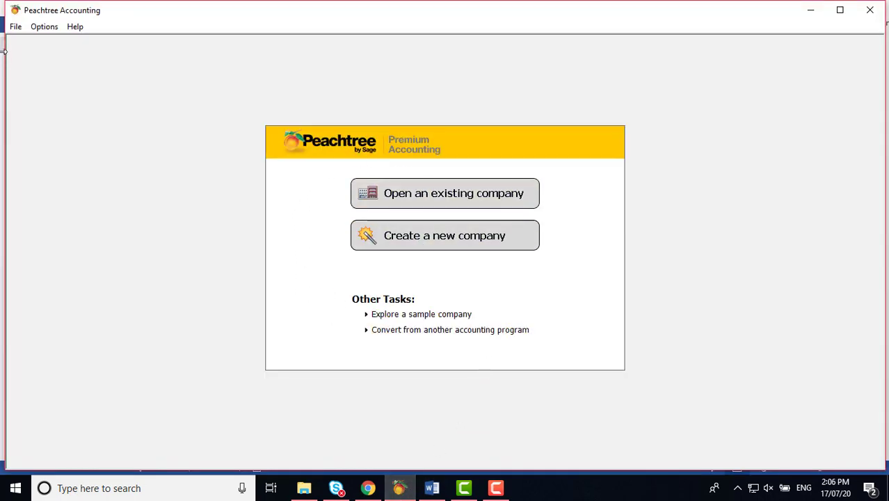
Step: Start File > New Company and paste 'AFMA 2020 (Pvt) Ltd.' into the Company Name field
left_click(17, 28)
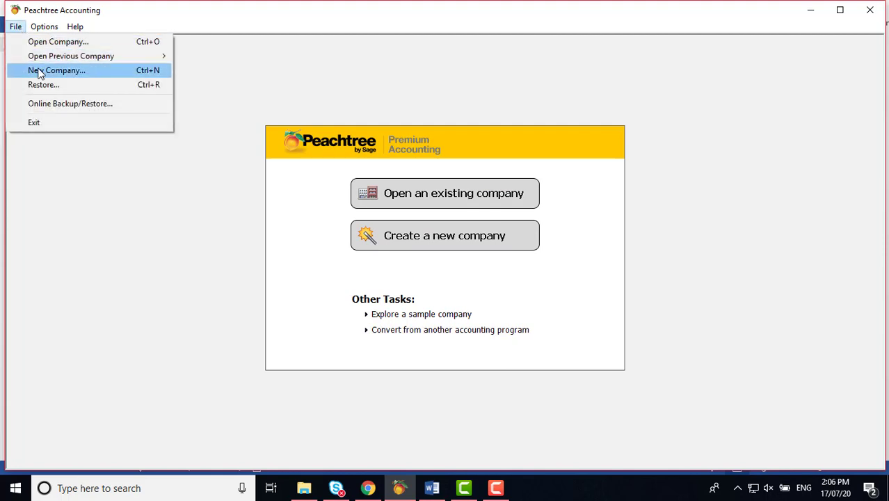
left_click(42, 70)
left_click_drag(469, 137, 466, 99)
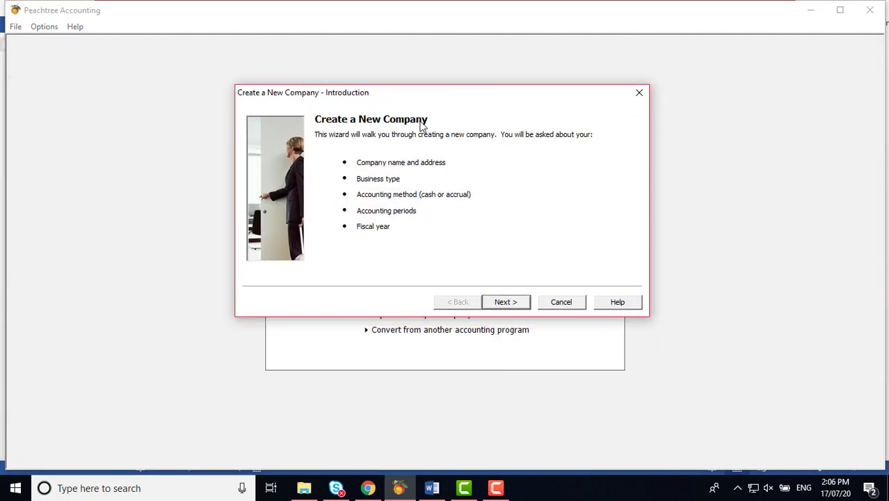
left_click(506, 302)
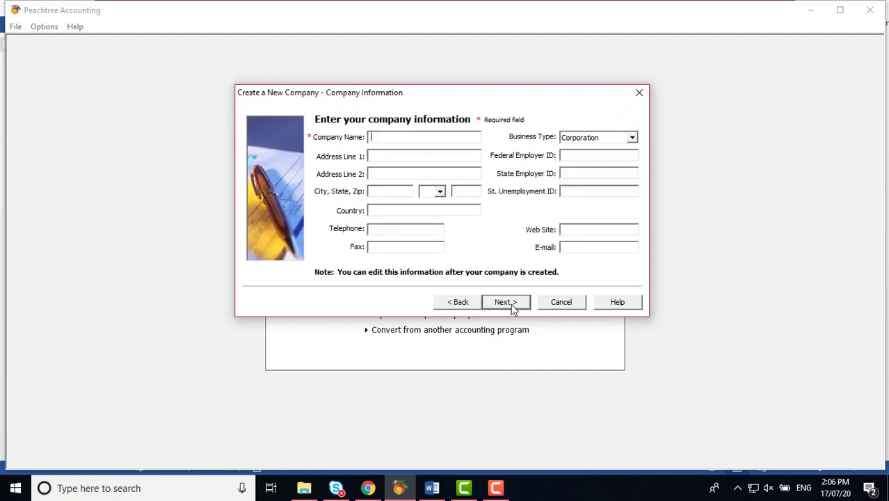
right_click(375, 137)
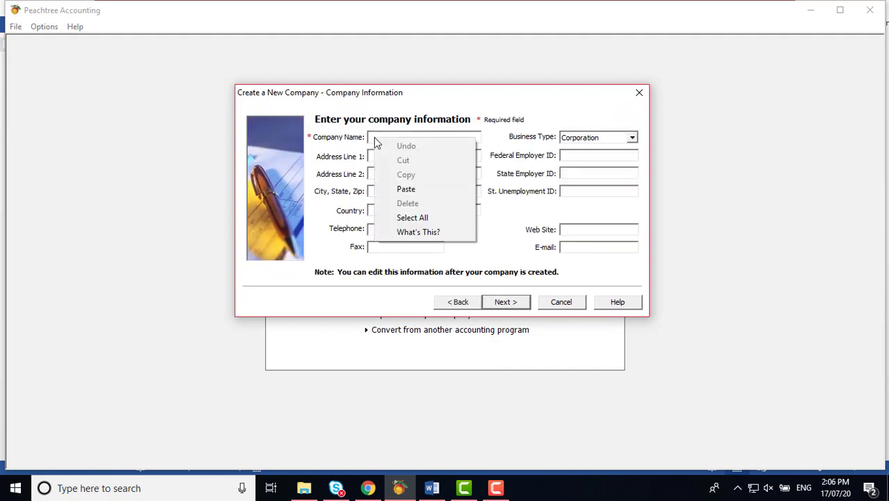
left_click(400, 186)
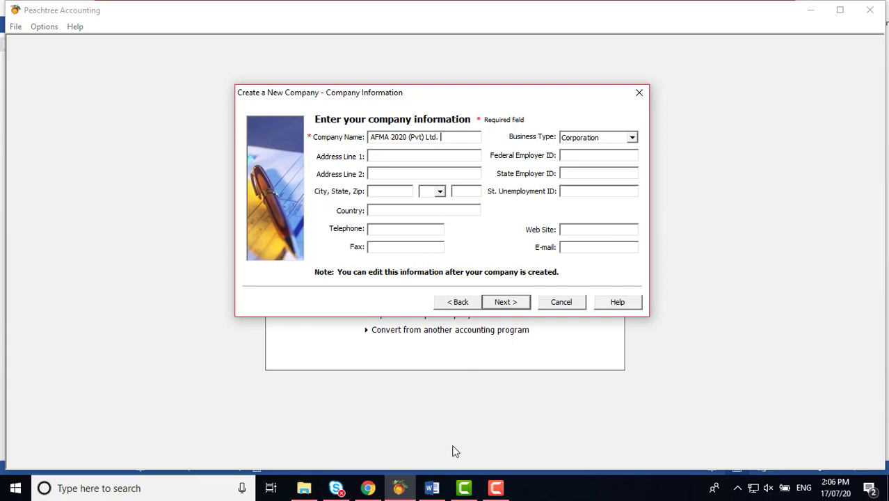
Step: Copy 'BCOM 2020(Pvt) Ltd' from Word and paste it over the wizard's company name
left_click(432, 487)
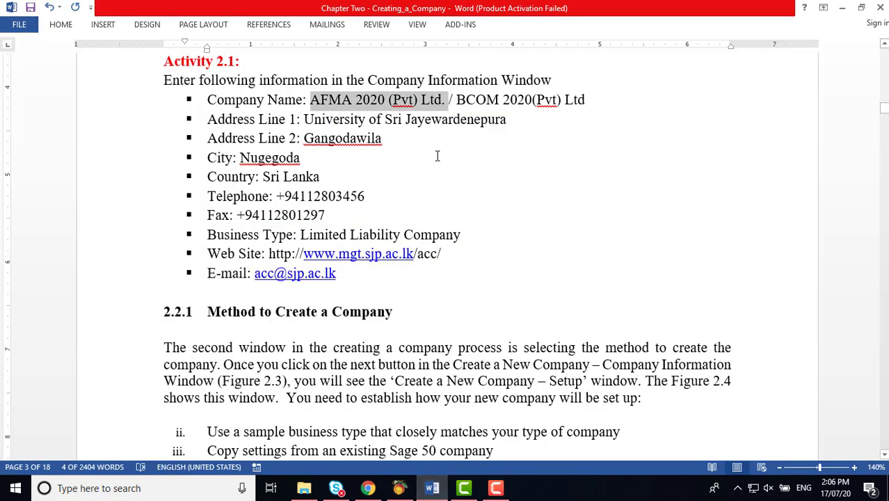
left_click_drag(456, 99, 585, 100)
right_click(586, 100)
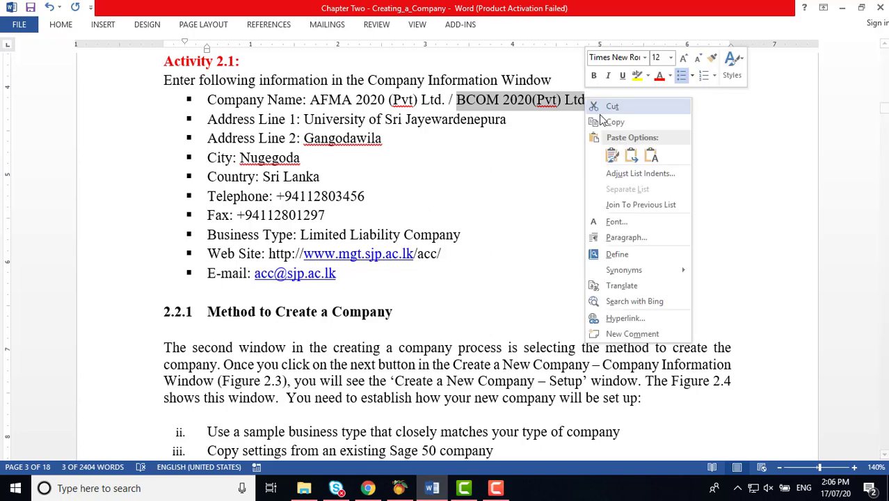
left_click(604, 122)
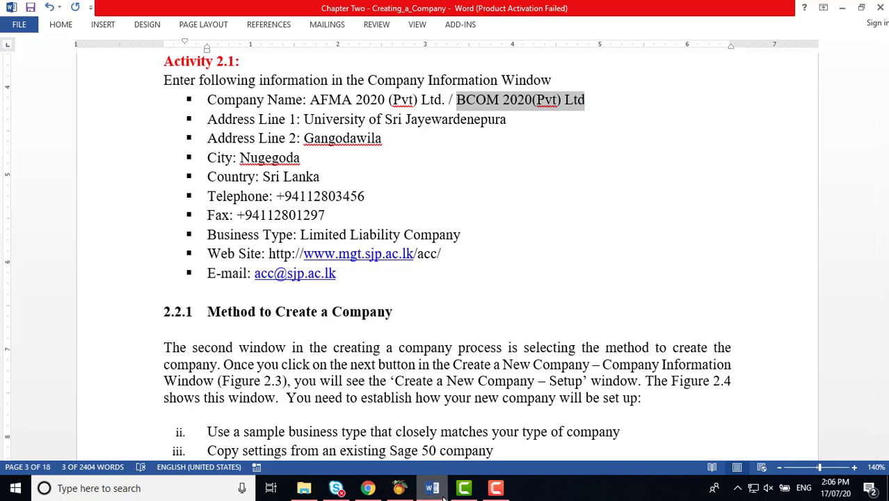
left_click(399, 487)
left_click(449, 137)
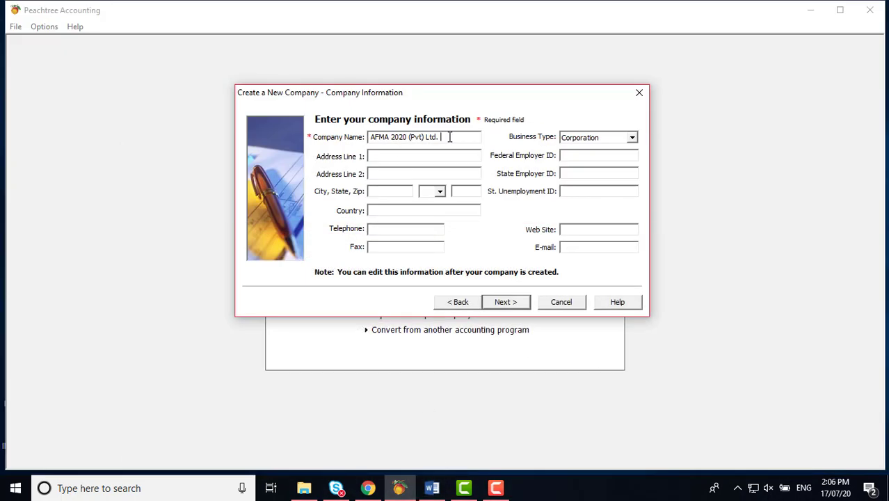
left_click_drag(450, 137, 369, 139)
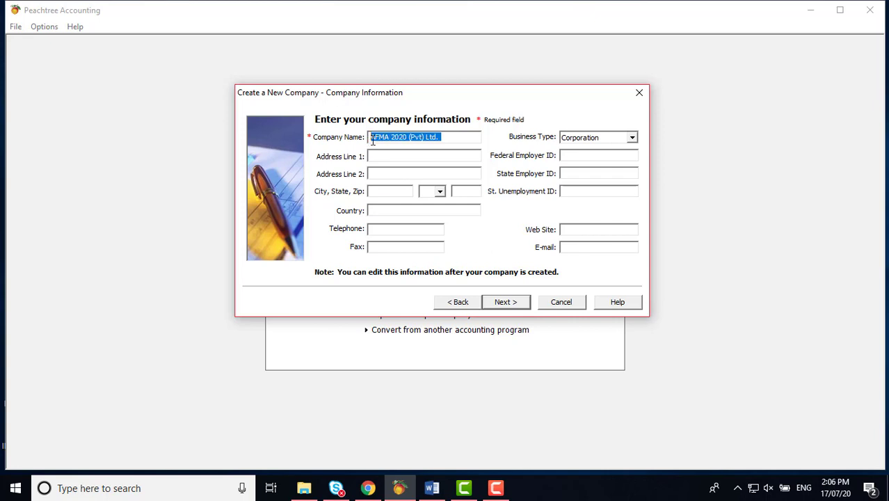
right_click(371, 139)
left_click(402, 192)
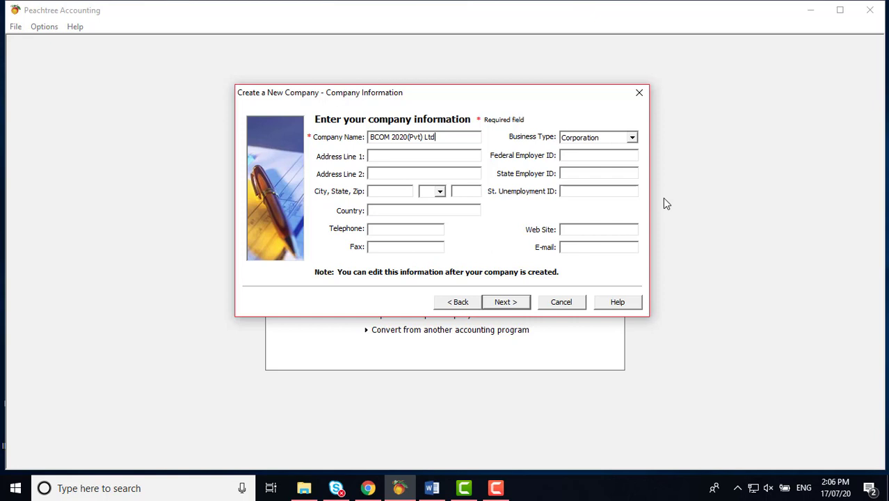
Step: Edit the company name back to 'AFMA 2020 (Pvt) Ltd' without the trailing period
left_click(392, 137)
key("BackSpace")
key("BackSpace")
key("BackSpace")
key("BackSpace")
type("A")
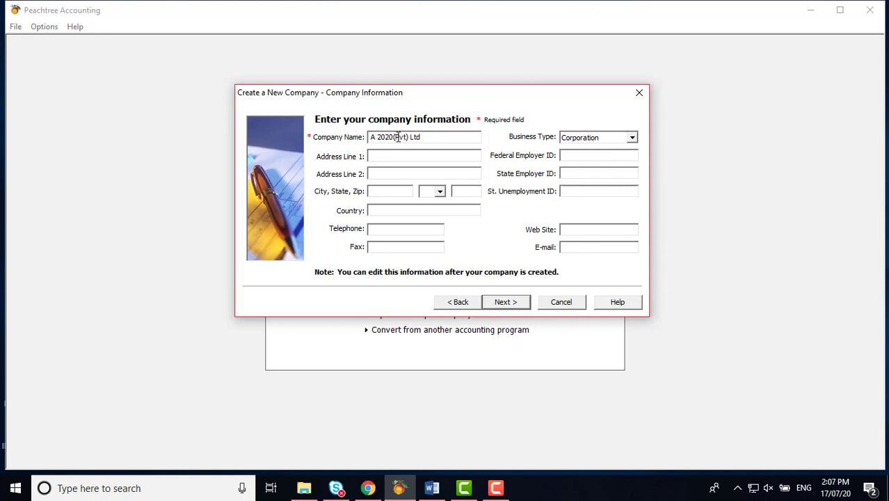
type("FMA")
left_click(408, 137)
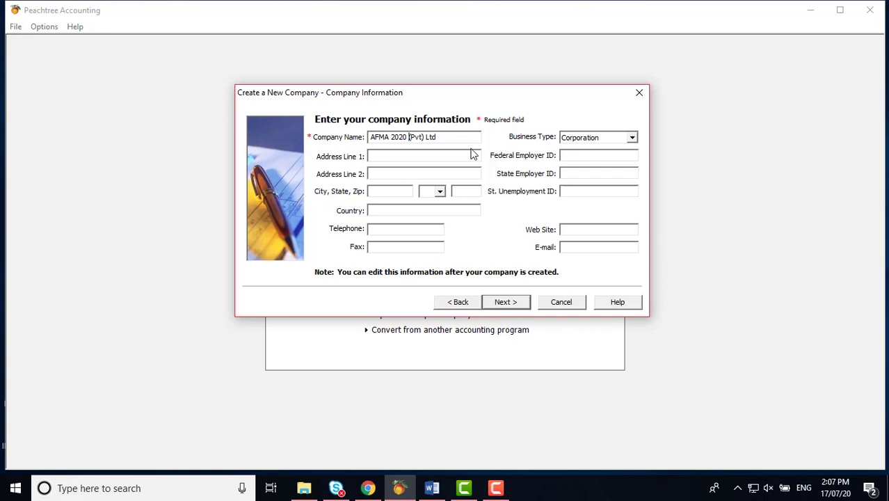
left_click(390, 155)
Step: Copy 'University of Sri Jayewardenepura' from Word into Address Line 1
left_click(387, 173)
left_click(388, 192)
left_click(389, 207)
left_click(432, 490)
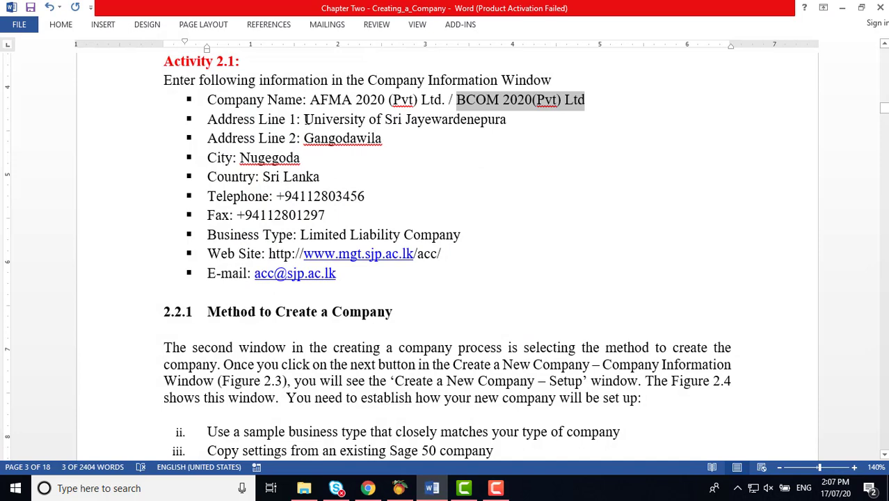
left_click_drag(304, 120, 437, 121)
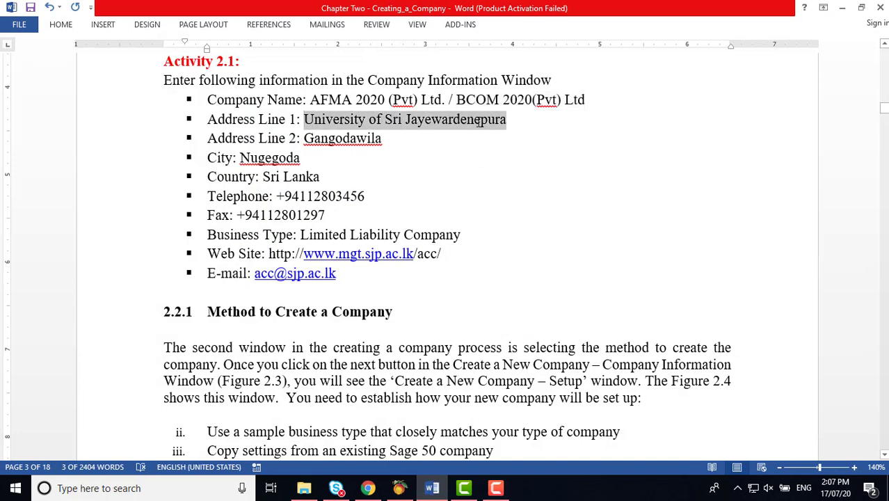
right_click(478, 120)
left_click(509, 147)
left_click(399, 488)
left_click(380, 157)
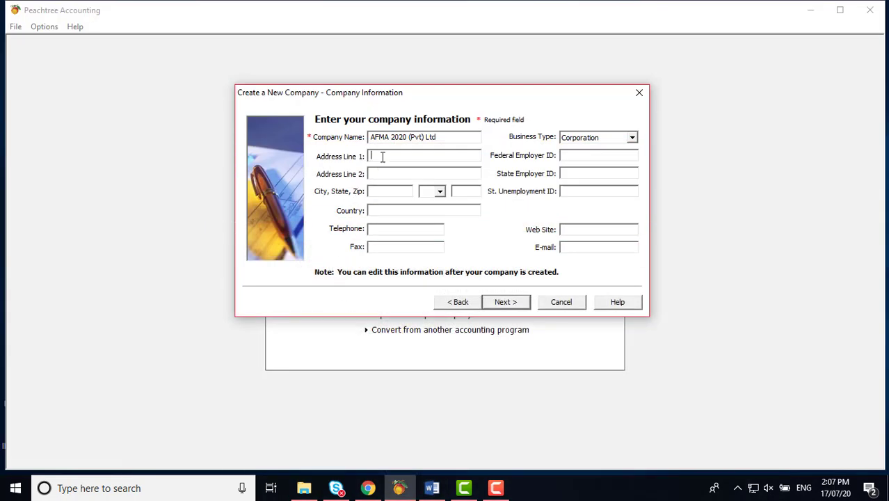
right_click(381, 158)
left_click(413, 209)
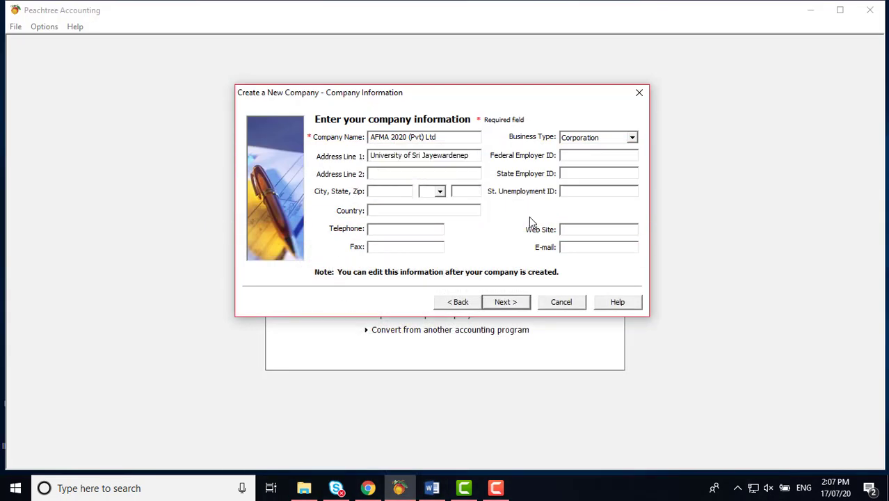
Step: Copy 'Gangodawila' from Word into Address Line 2
left_click(431, 488)
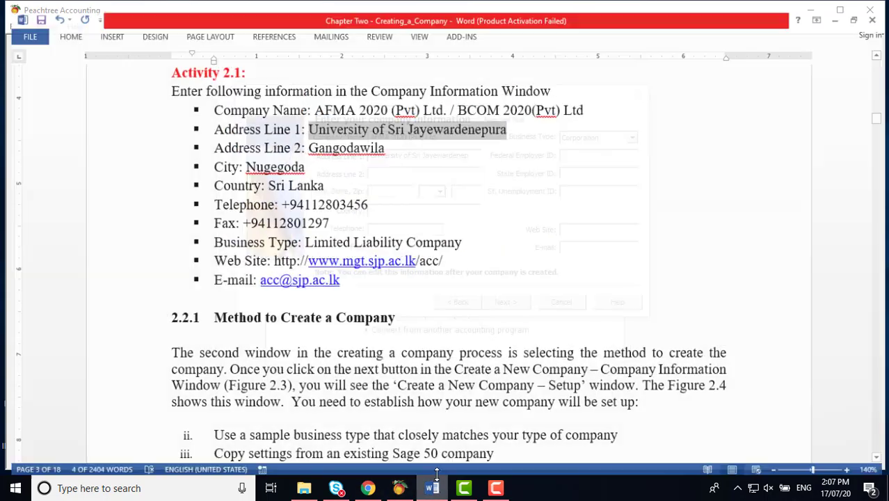
left_click_drag(303, 138, 387, 138)
right_click(387, 139)
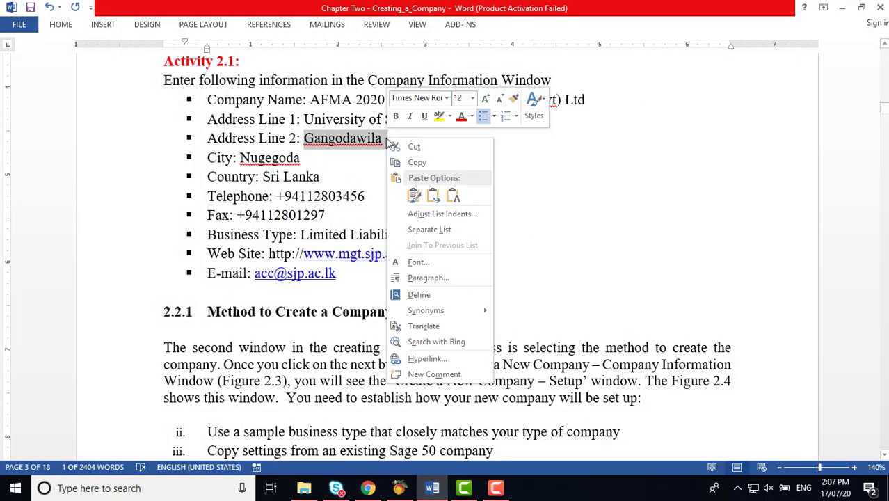
left_click(415, 163)
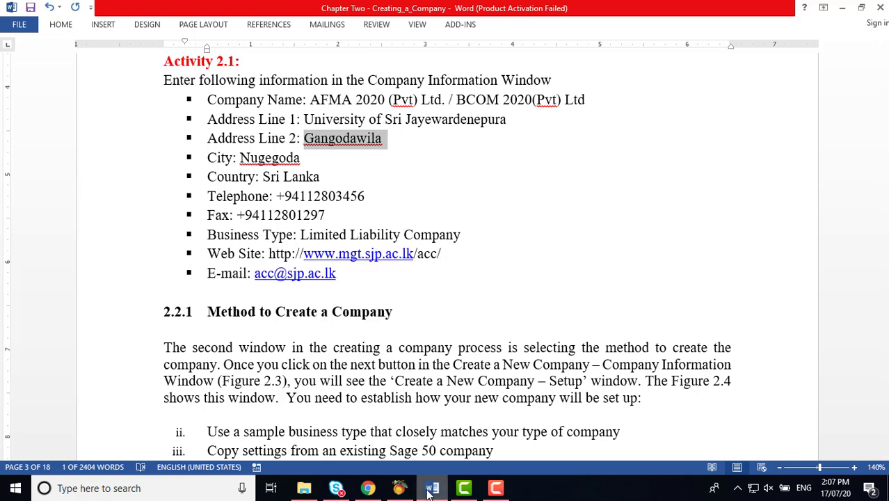
left_click(399, 488)
left_click(391, 173)
right_click(391, 174)
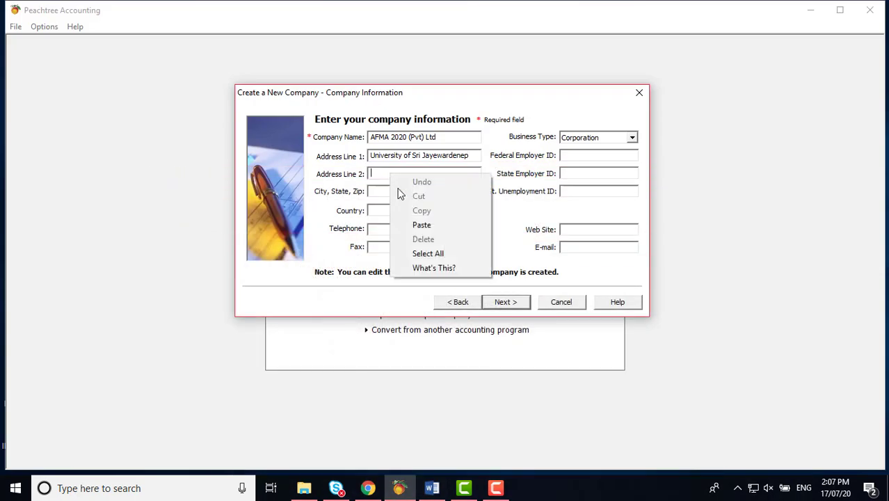
left_click(419, 226)
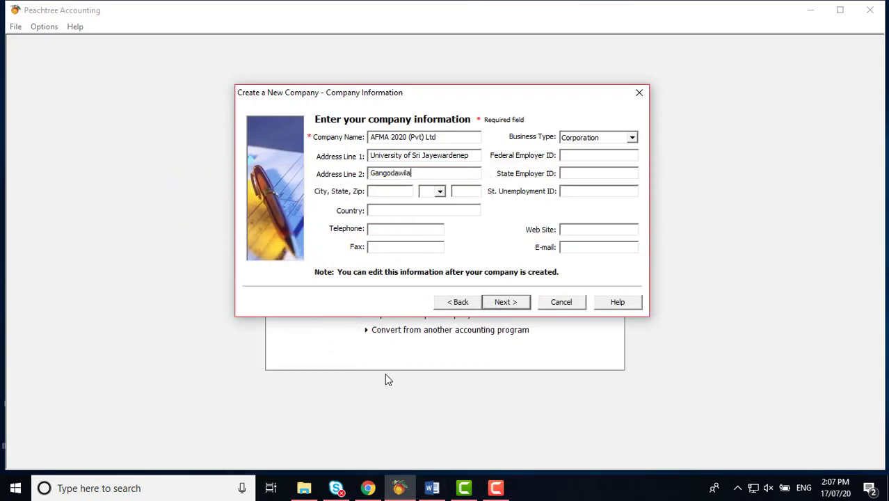
left_click(432, 488)
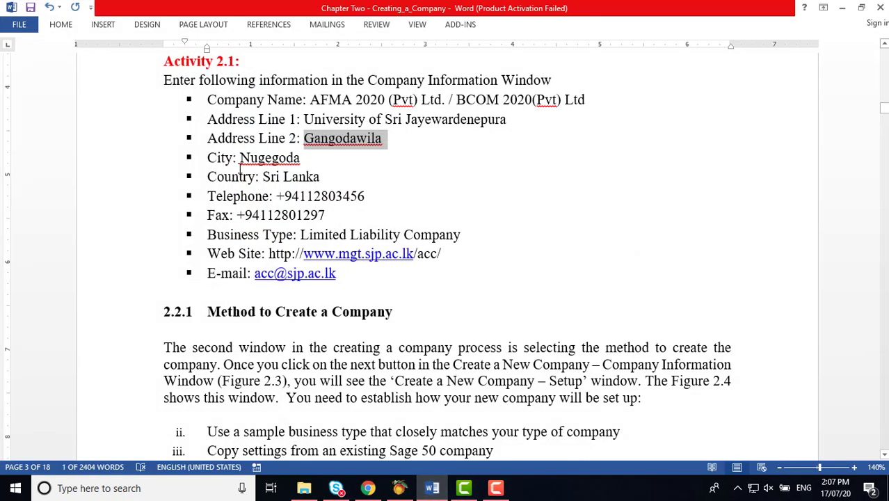
Step: Copy 'Nugegoda' from Word into the City field
left_click_drag(239, 158, 299, 158)
right_click(299, 158)
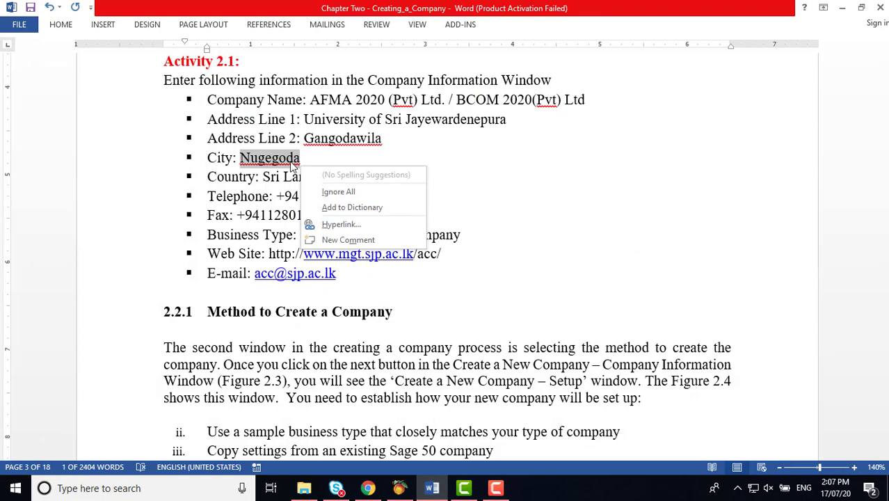
left_click(333, 192)
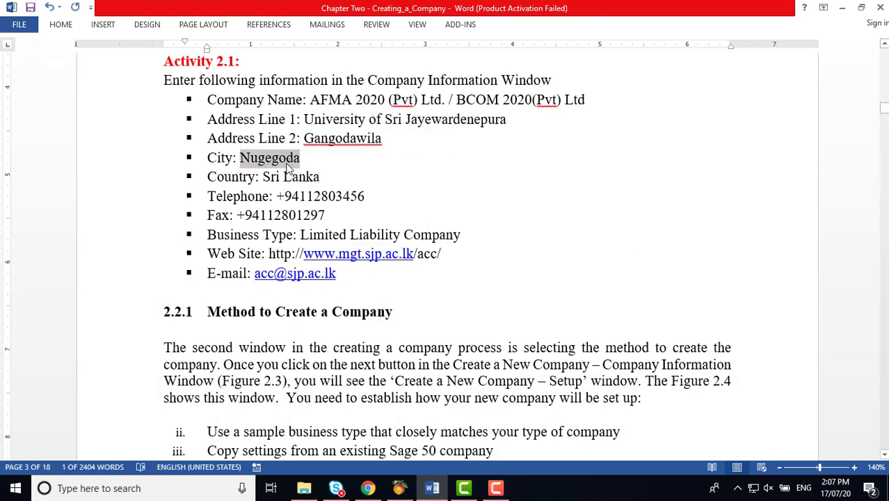
right_click(287, 168)
left_click(317, 187)
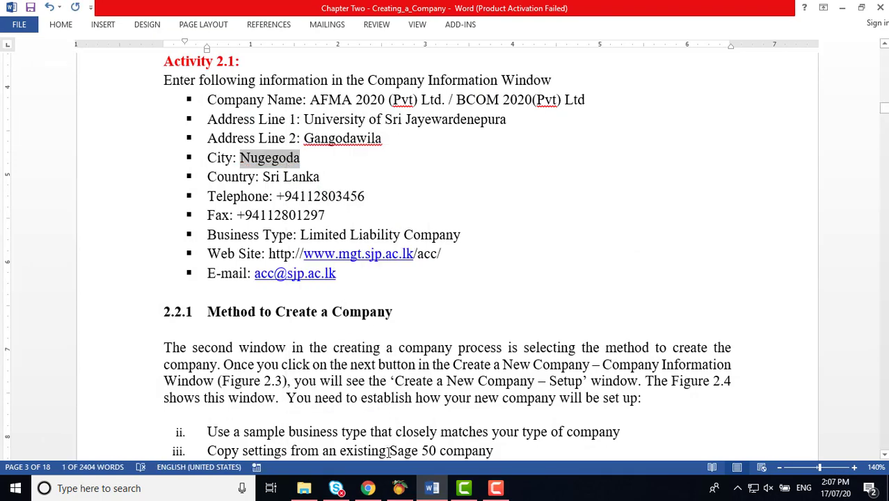
left_click(399, 487)
left_click(393, 192)
right_click(393, 193)
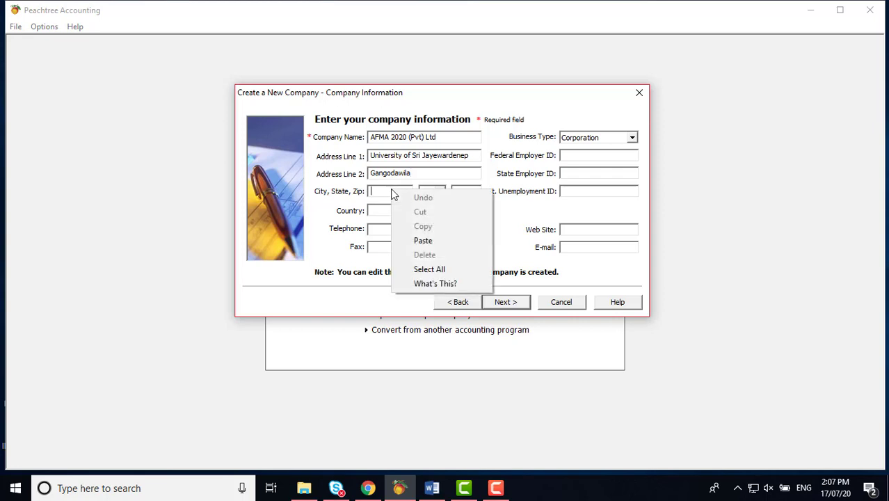
left_click(423, 240)
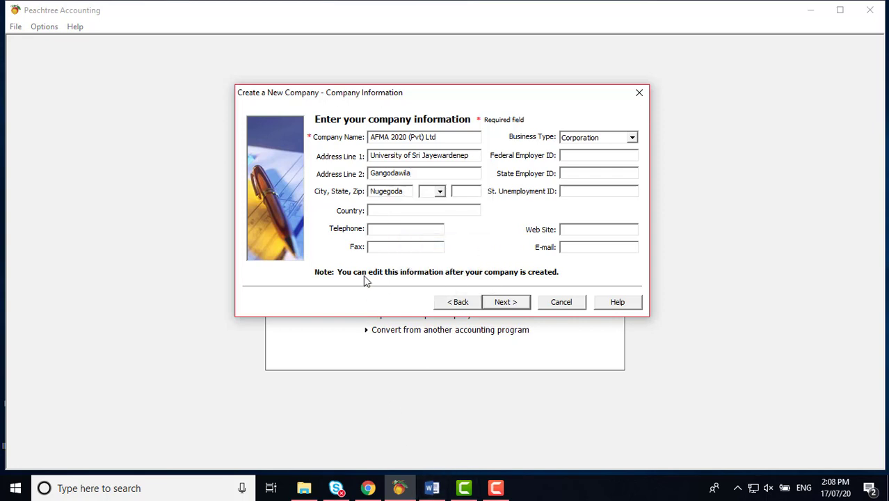
Step: Copy 'Sri Lanka' from Word into the Country field
left_click(432, 487)
left_click_drag(263, 178, 313, 177)
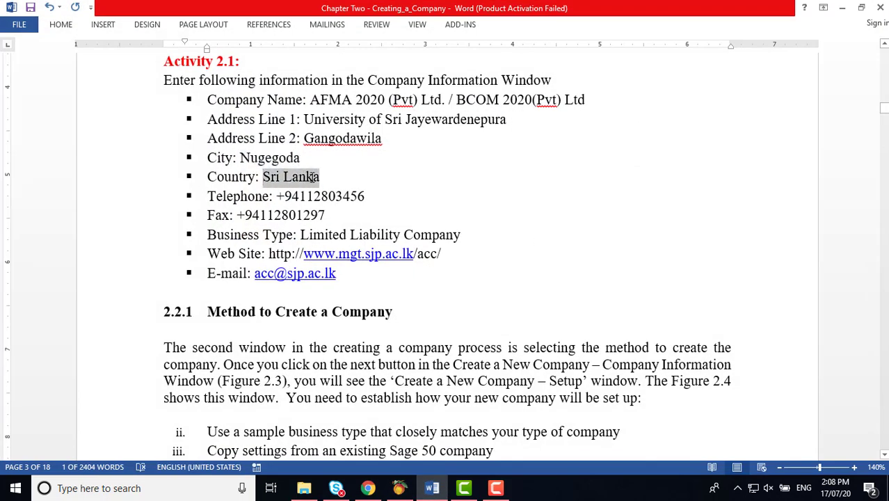
right_click(313, 178)
left_click(348, 204)
left_click(399, 488)
left_click(378, 211)
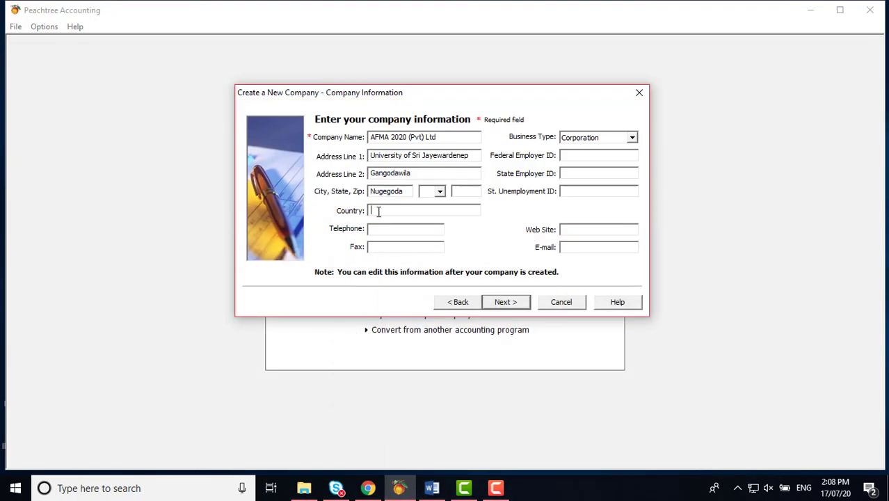
right_click(379, 210)
left_click(407, 262)
Step: Copy the company's telephone number from Word into the Telephone field
left_click(396, 246)
left_click(434, 490)
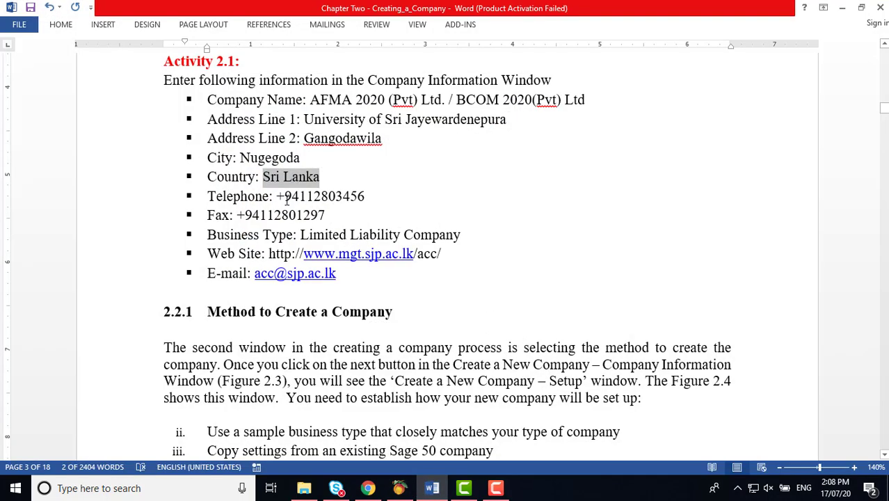
left_click_drag(278, 195, 347, 197)
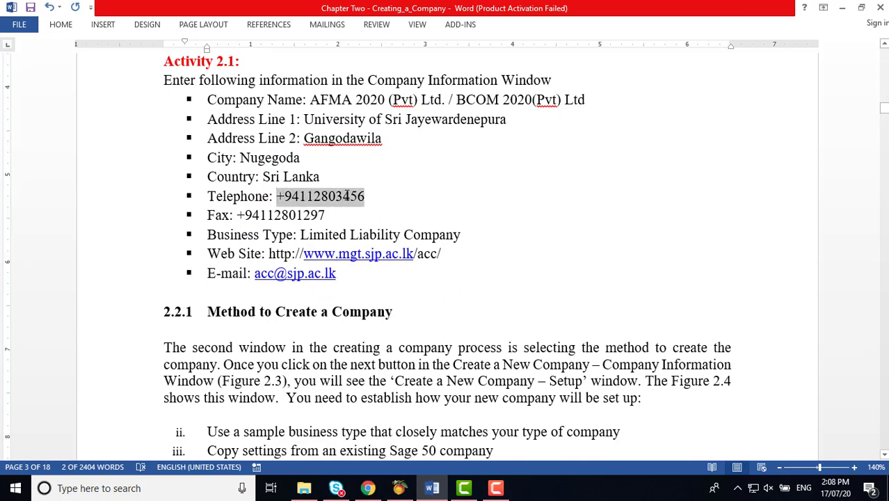
right_click(346, 197)
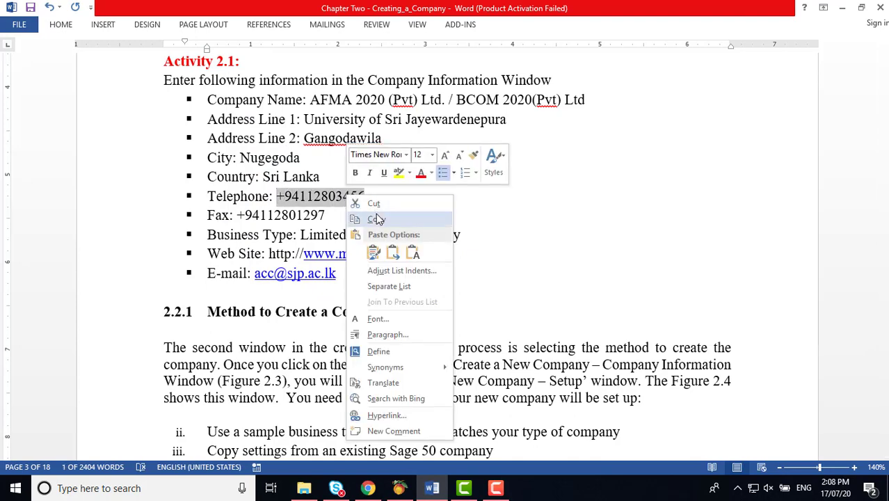
left_click(378, 218)
left_click(400, 488)
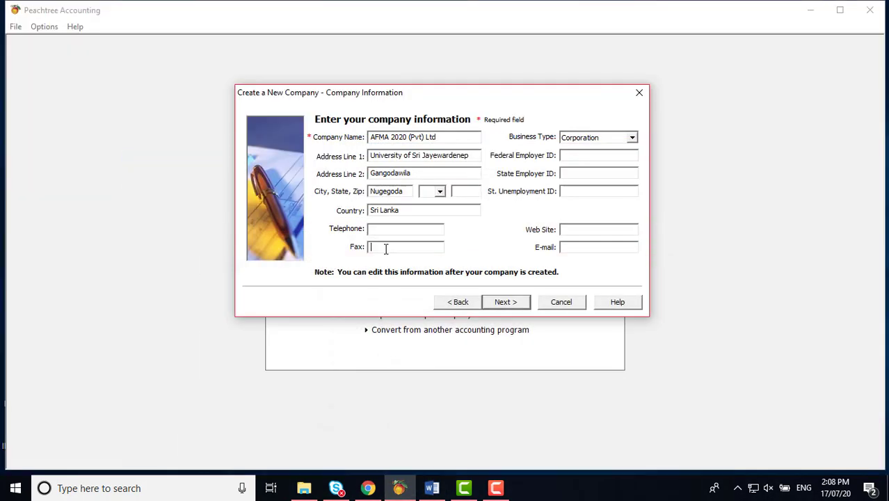
left_click(383, 230)
right_click(384, 230)
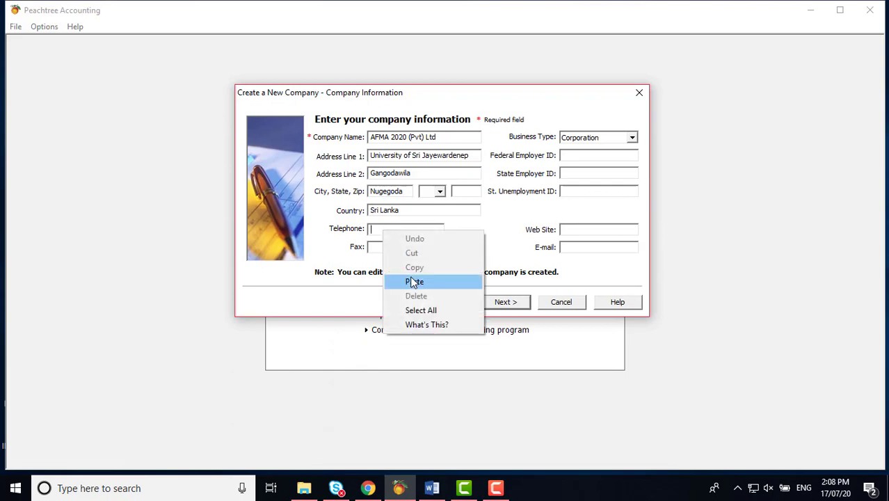
left_click(411, 279)
Step: Copy the company's fax number from Word into the Fax field
left_click(431, 488)
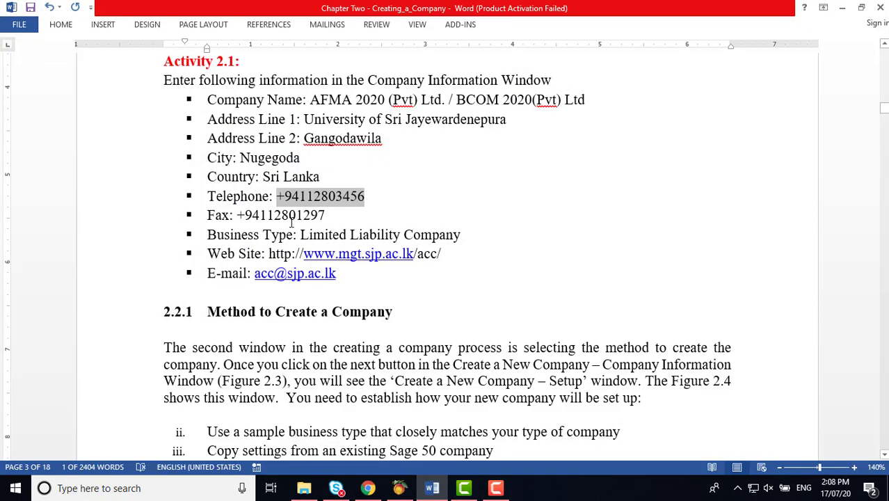
left_click_drag(238, 215, 302, 217)
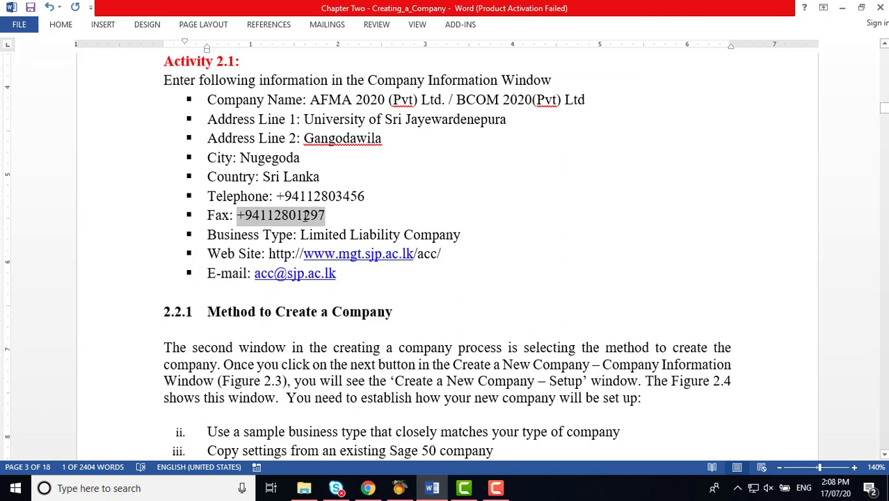
right_click(304, 216)
left_click(327, 239)
left_click(431, 487)
left_click(379, 247)
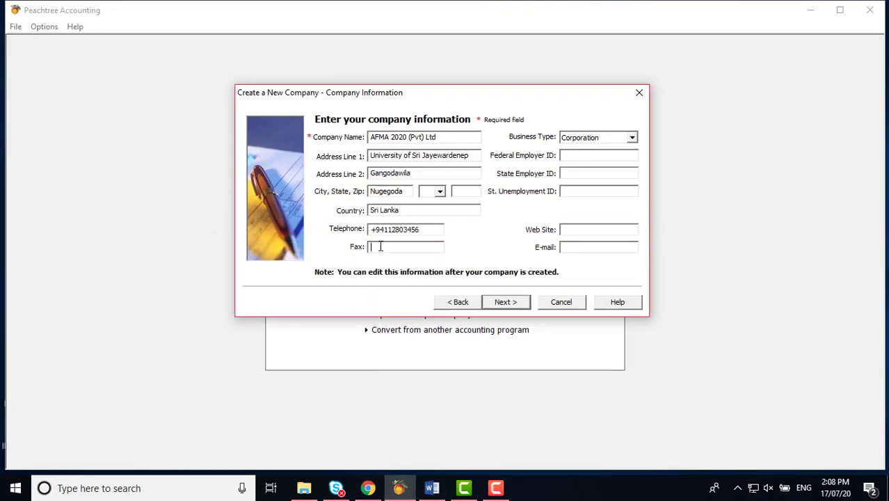
right_click(380, 247)
left_click(412, 297)
Step: Set Business Type to Limited Liability Company
key("alt+Tab")
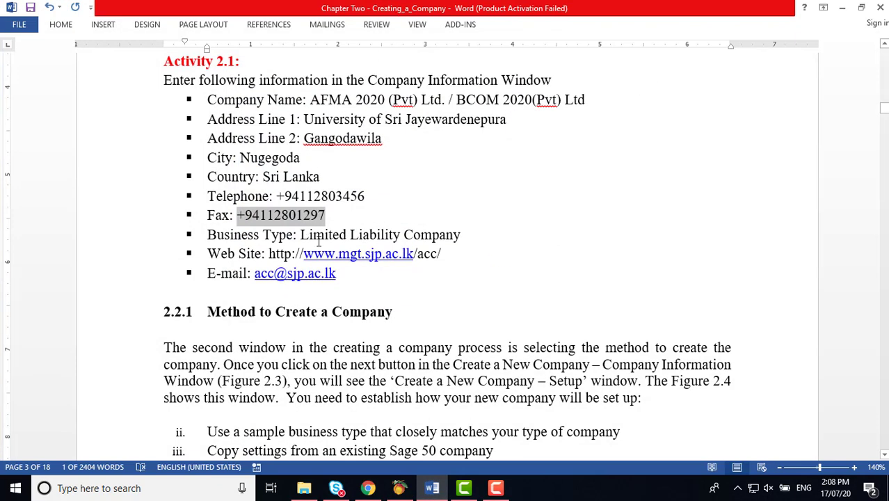
left_click(431, 488)
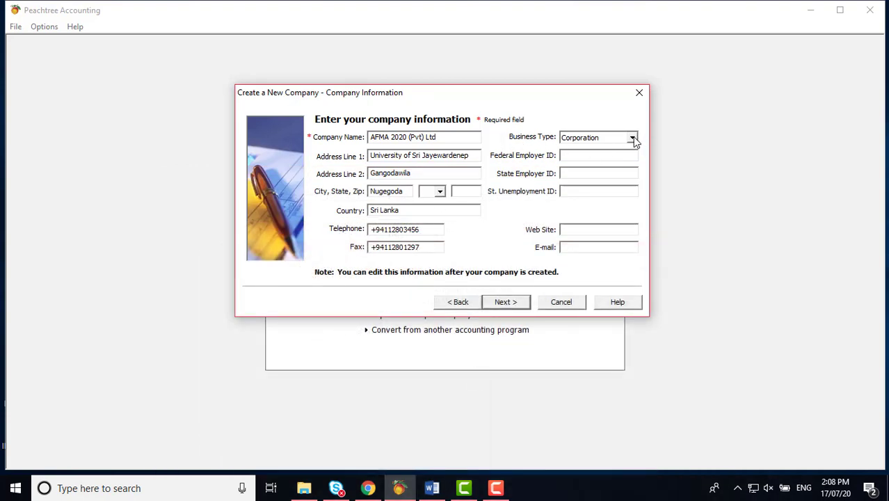
left_click(633, 138)
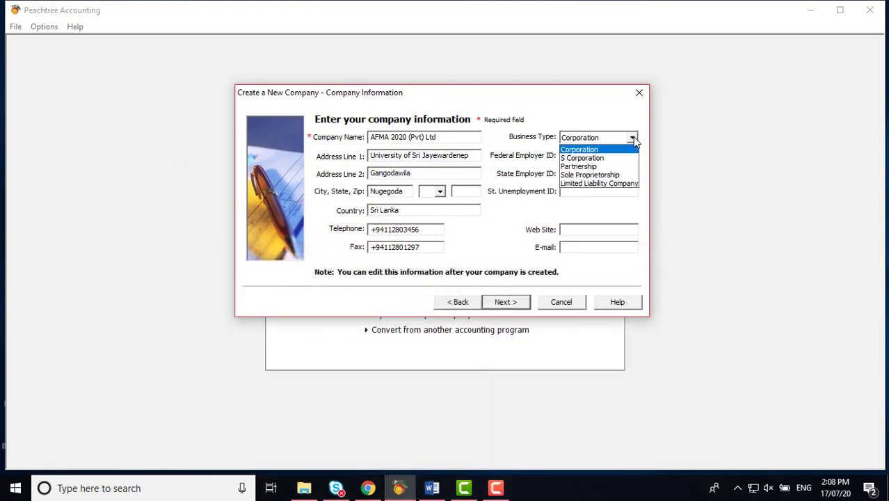
left_click(635, 184)
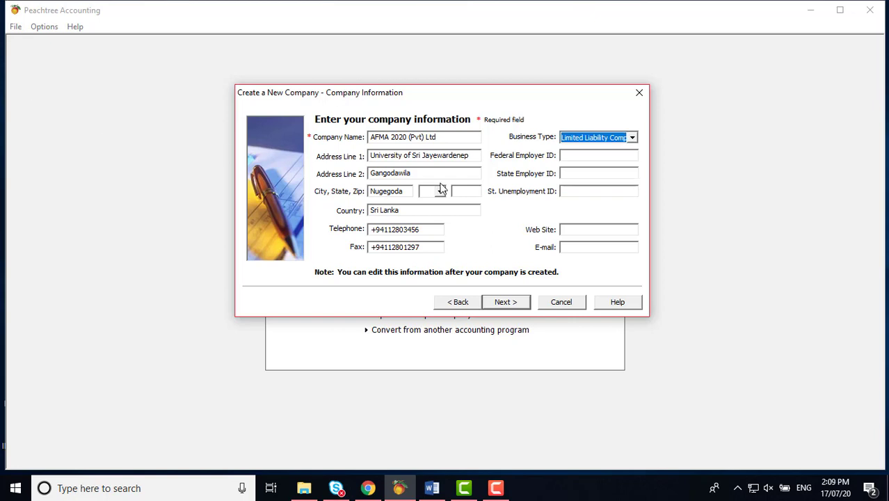
left_click(581, 157)
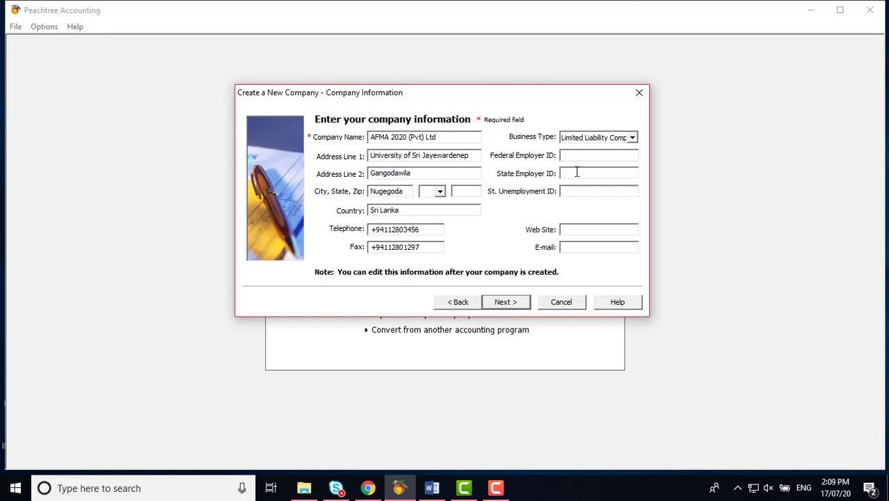
left_click(577, 172)
left_click(570, 193)
left_click(432, 487)
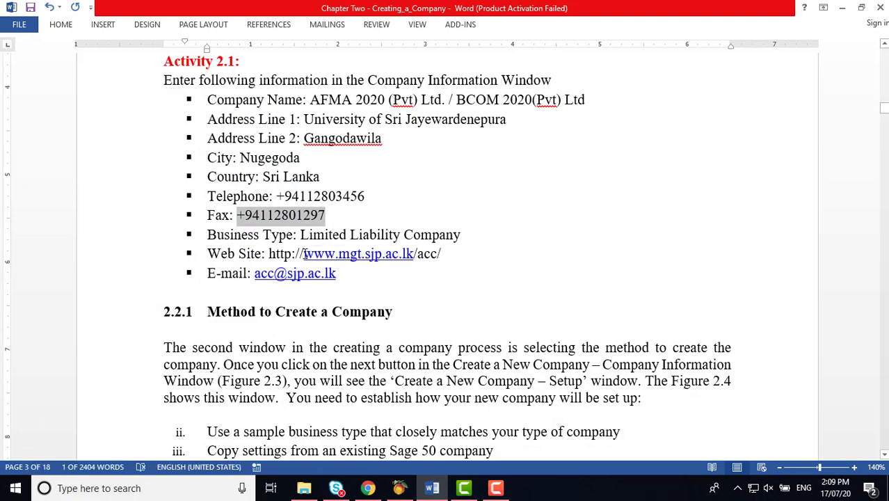
left_click_drag(269, 253, 448, 255)
right_click(448, 254)
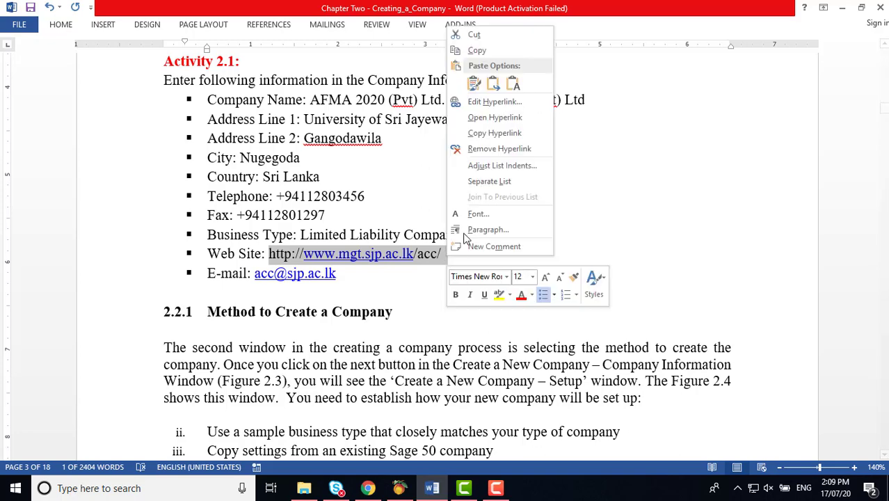
left_click(477, 54)
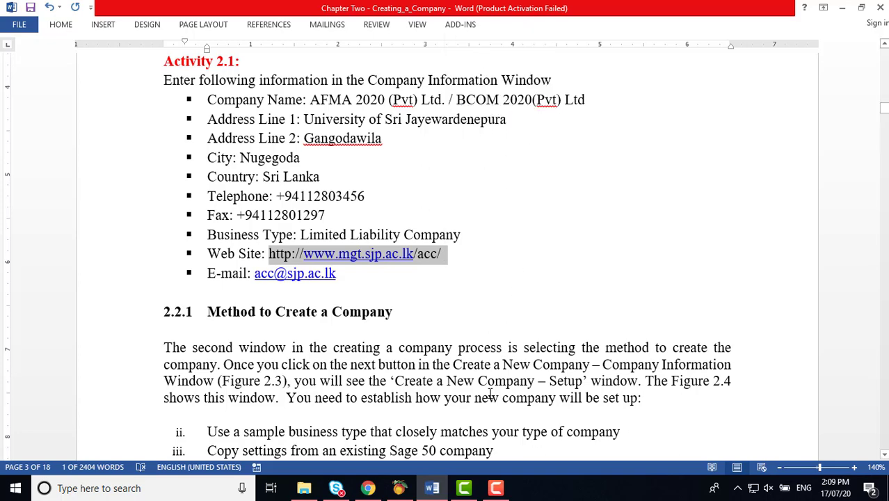
left_click(439, 491)
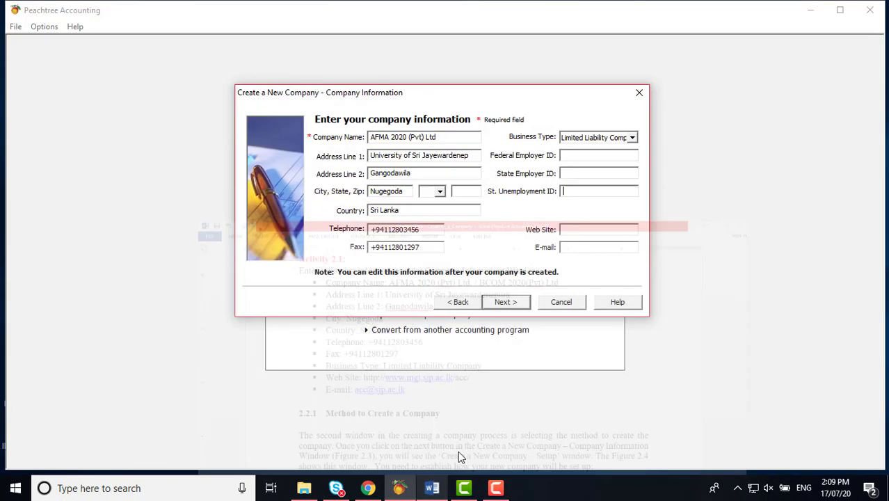
left_click(574, 231)
right_click(575, 231)
left_click(602, 282)
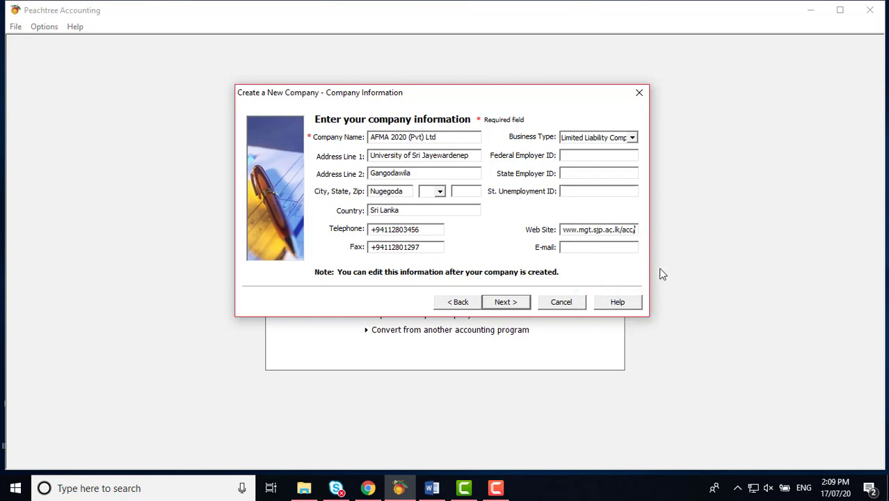
key("BackSpace")
key("BackSpace")
key("BackSpace")
key("BackSpace")
key("BackSpace")
type("/com")
key("BackSpace")
key("BackSpace")
key("BackSpace")
type("acc")
Step: Copy the company's e-mail address from the Word instructions
left_click(432, 488)
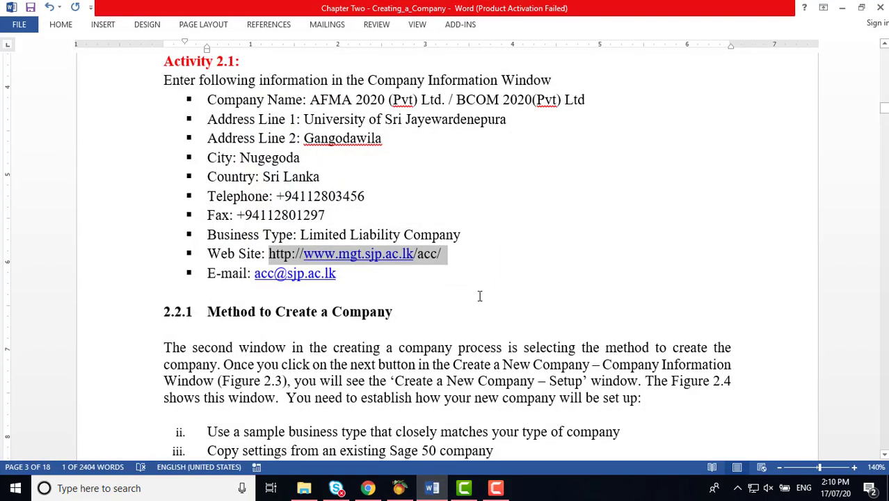
left_click_drag(255, 273, 341, 273)
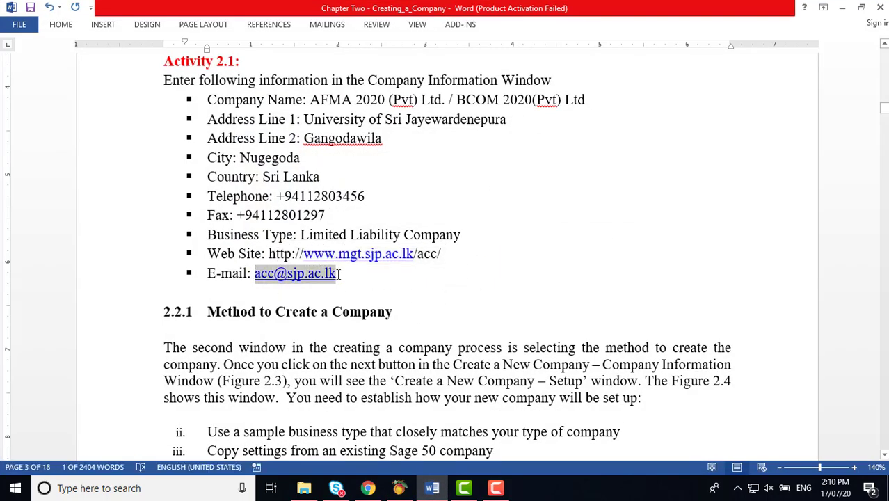
right_click(338, 278)
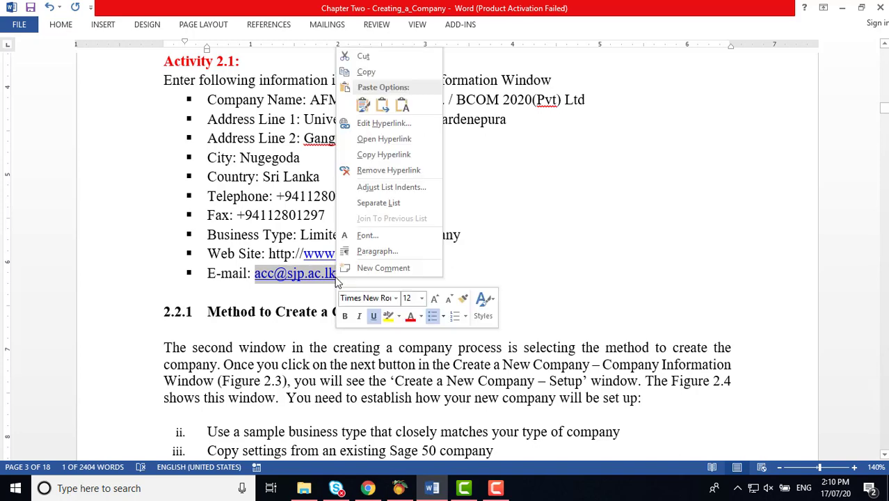
left_click(369, 73)
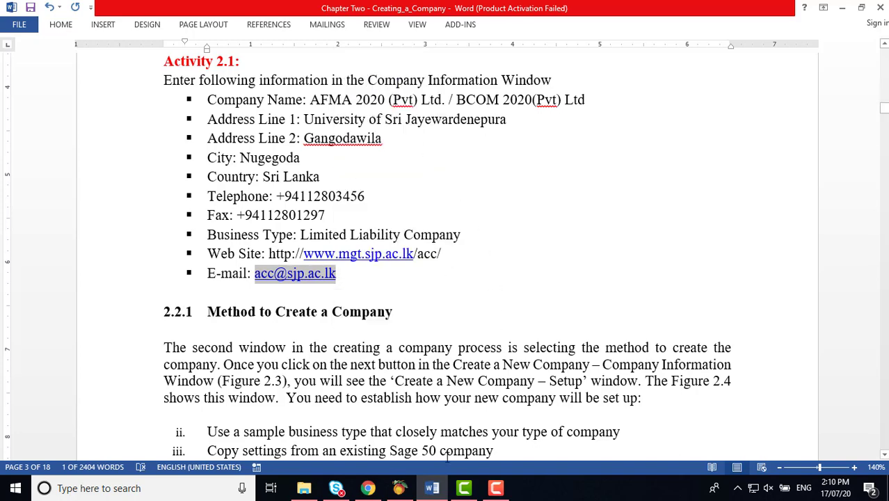
Step: Paste the e-mail address into Peachtree's E-mail field and fix its mistyped start
left_click(399, 488)
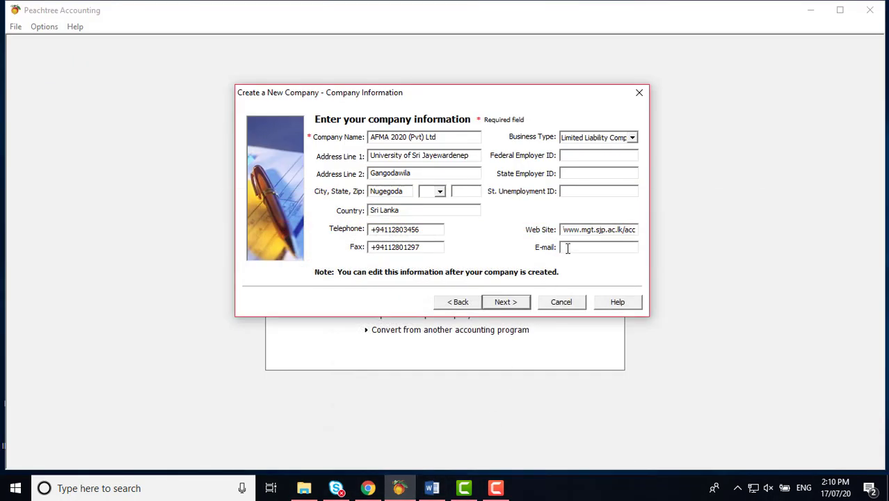
left_click(567, 248)
right_click(567, 248)
left_click(596, 295)
key("BackSpace")
key("BackSpace")
key("BackSpace")
type("com")
key("BackSpace")
key("BackSpace")
key("BackSpace")
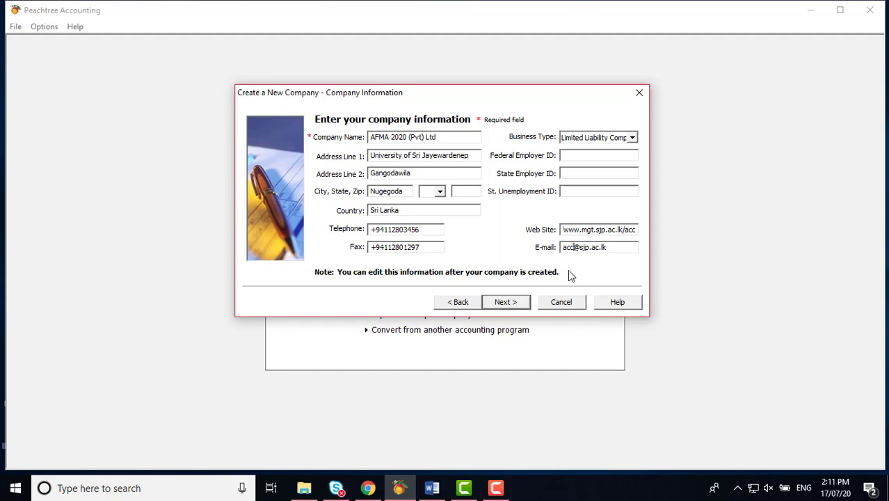
left_click(446, 493)
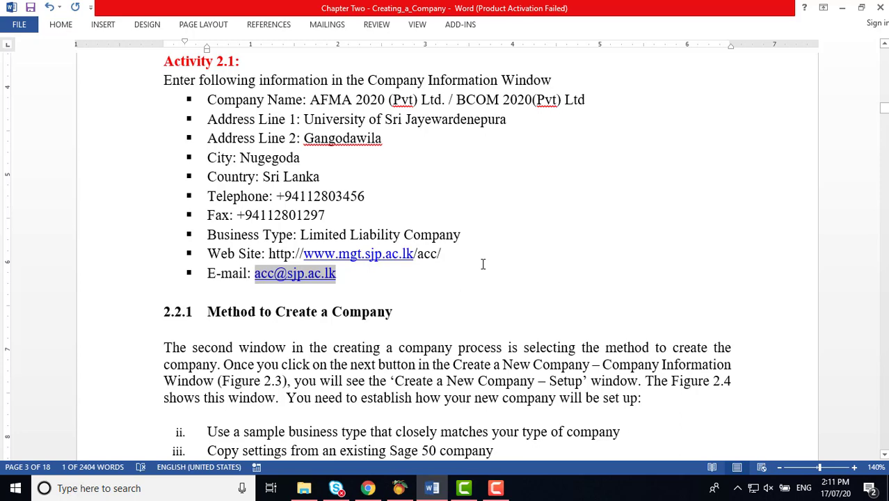
Step: Leave the Company Information page for the page that chooses how to create the company
scroll(483, 264, "down", 5)
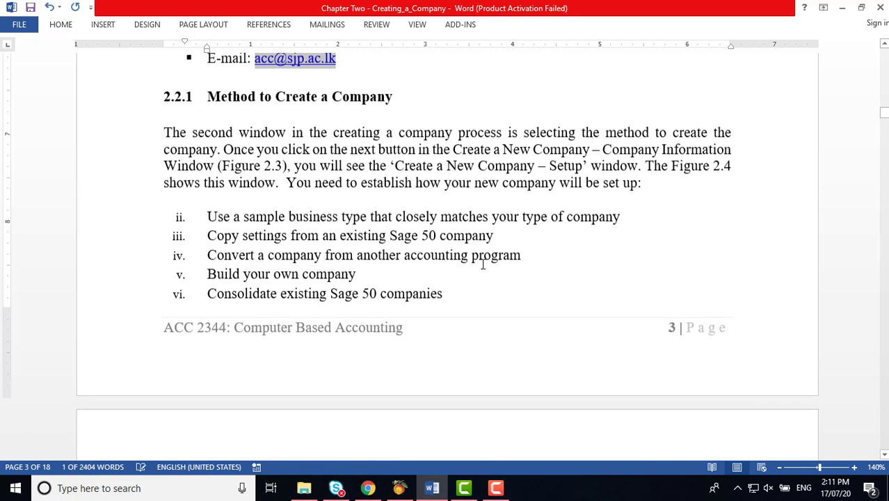
scroll(483, 264, "down", 1)
scroll(483, 264, "up", 1)
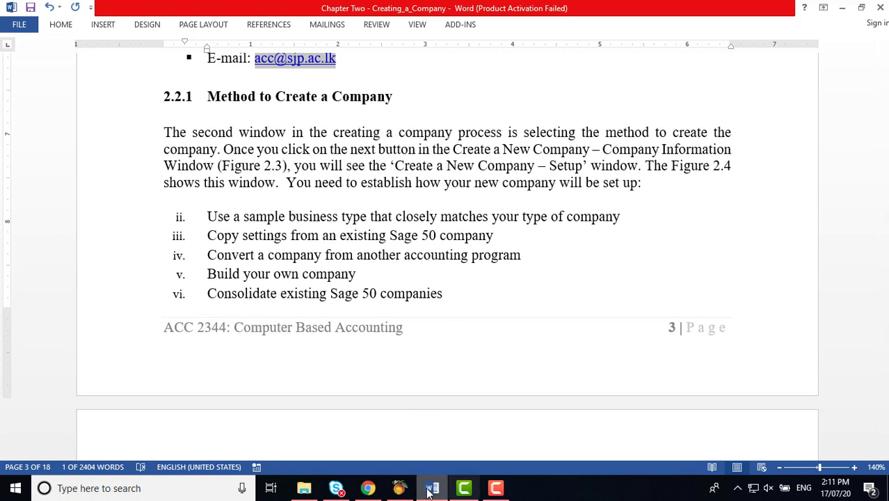
left_click(400, 488)
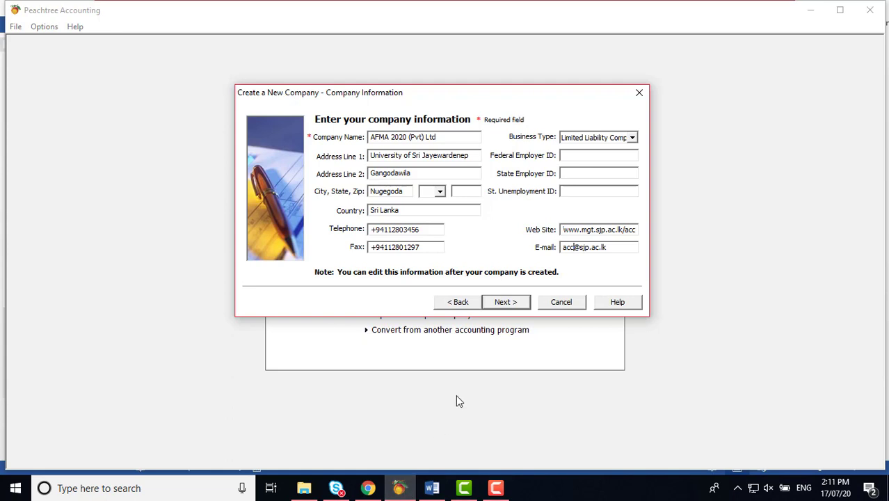
left_click(508, 307)
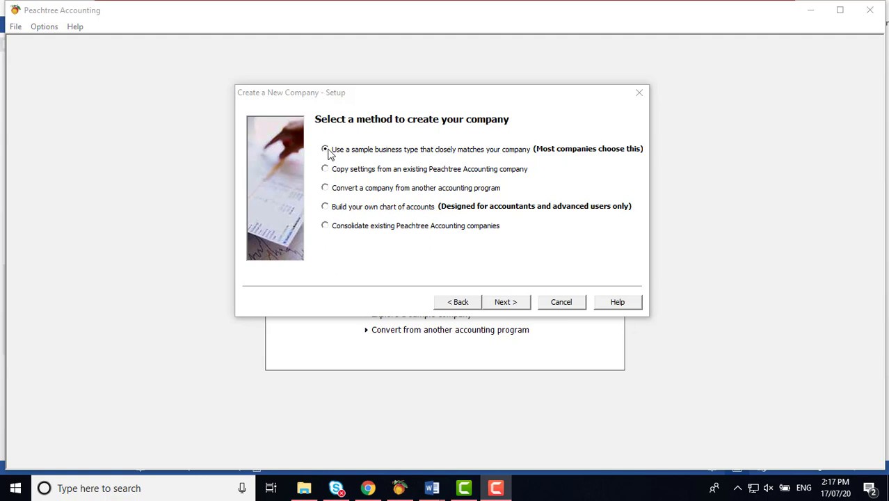
left_click(325, 208)
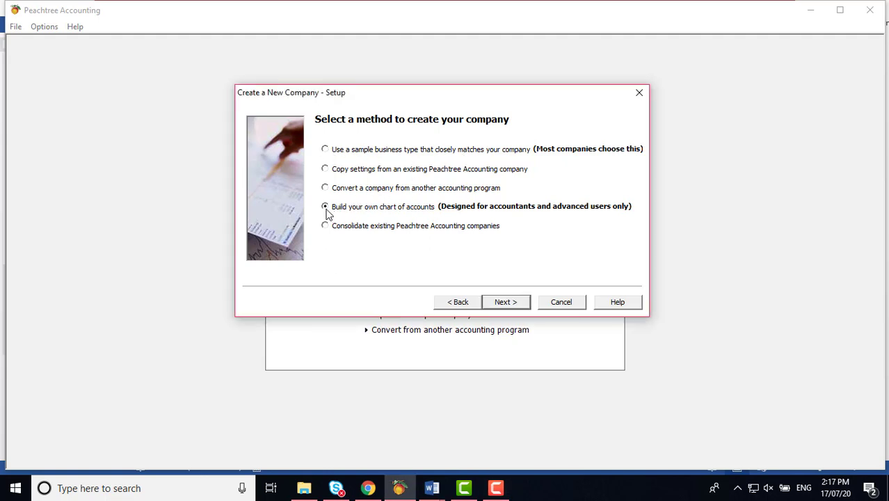
left_click(325, 150)
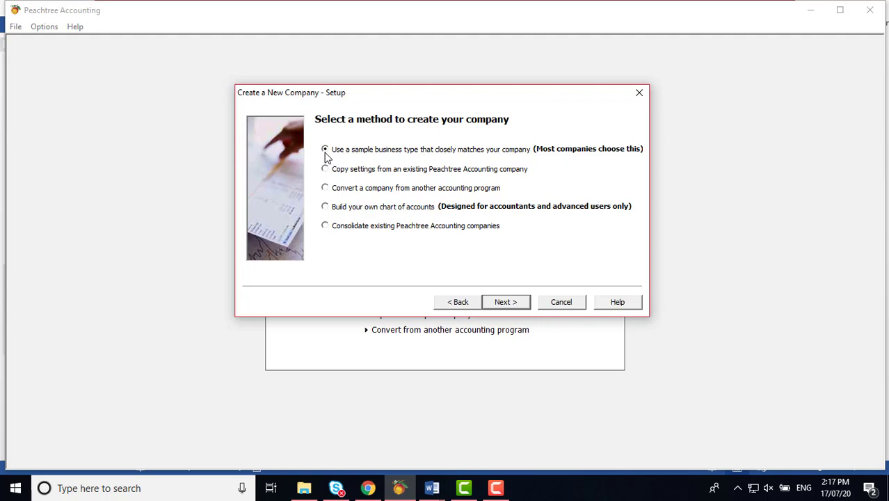
left_click(325, 208)
left_click(327, 208)
Step: Scroll the Chapter Two document to Figure 2.4, the Create a New Company – Setup window
left_click(432, 488)
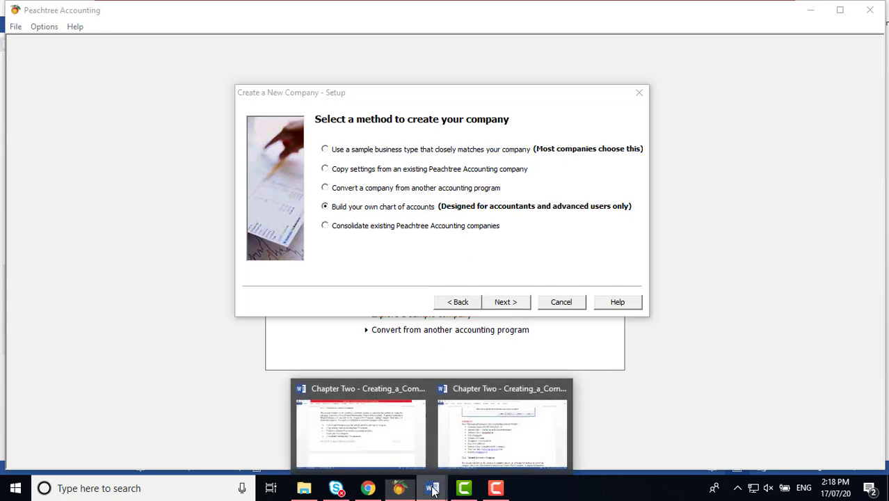
left_click(406, 441)
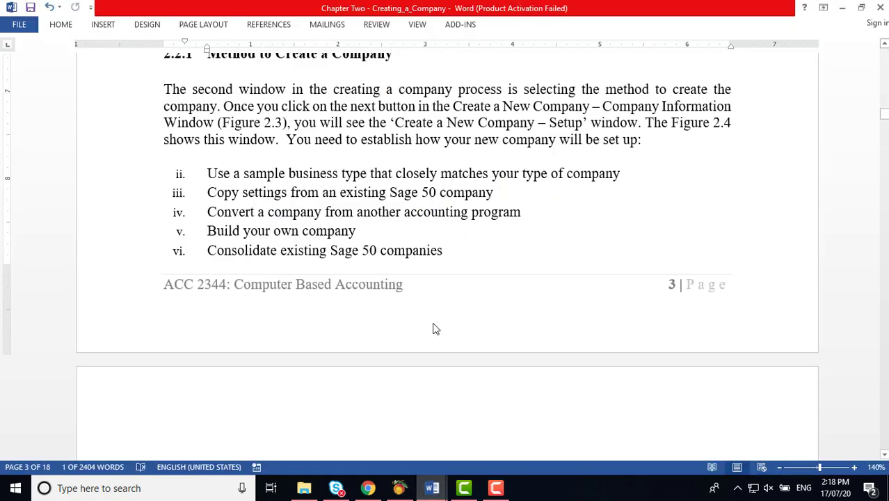
scroll(453, 309, "down", 1)
scroll(453, 309, "up", 1)
scroll(436, 154, "down", 5)
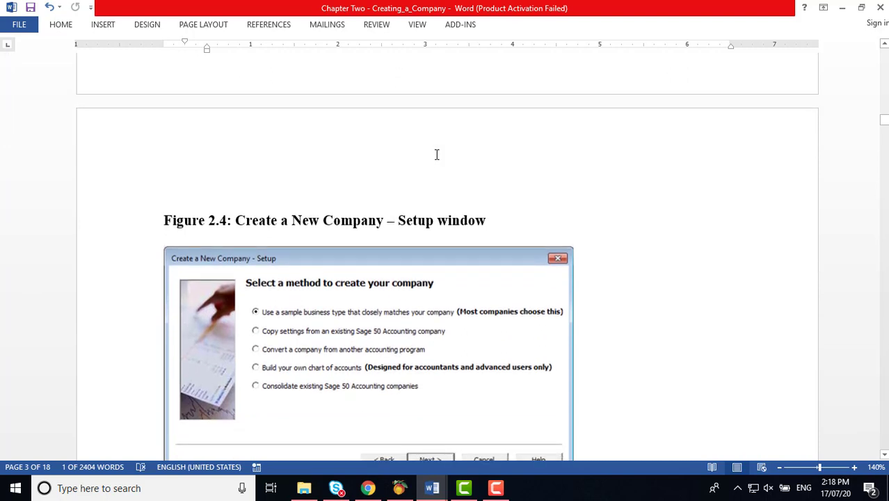
scroll(437, 155, "down", 1)
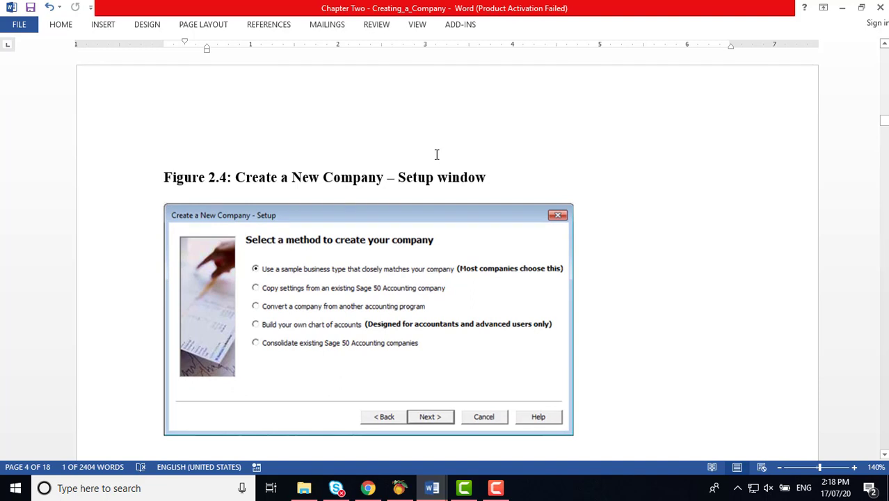
scroll(436, 155, "down", 1)
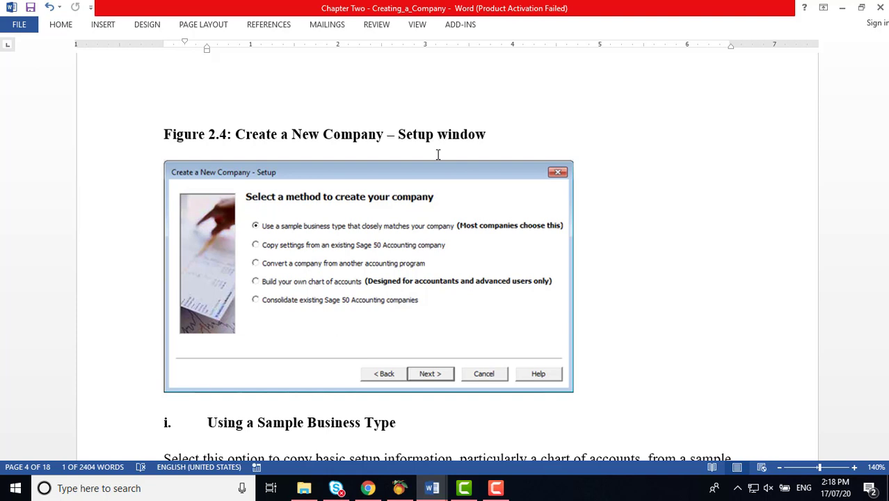
Step: Read through Using a Sample Business Type and Figure 2.5, then return to Peachtree's setup dialog
scroll(438, 154, "down", 5)
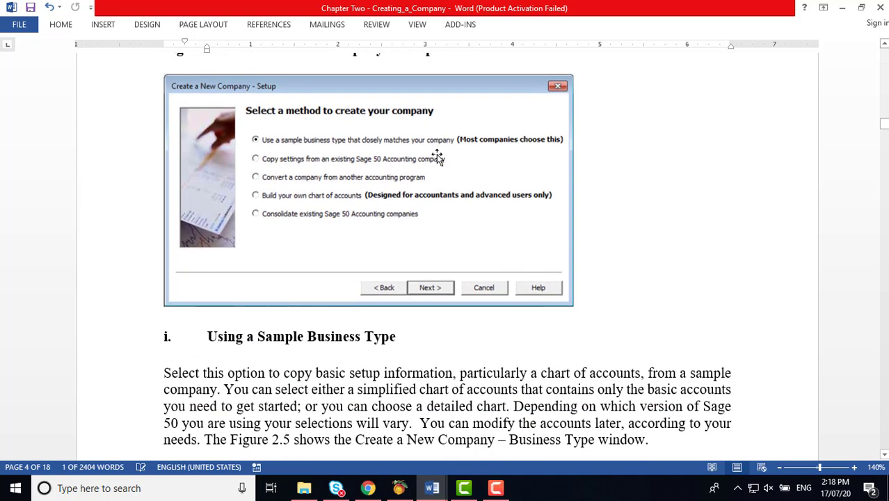
scroll(437, 155, "down", 3)
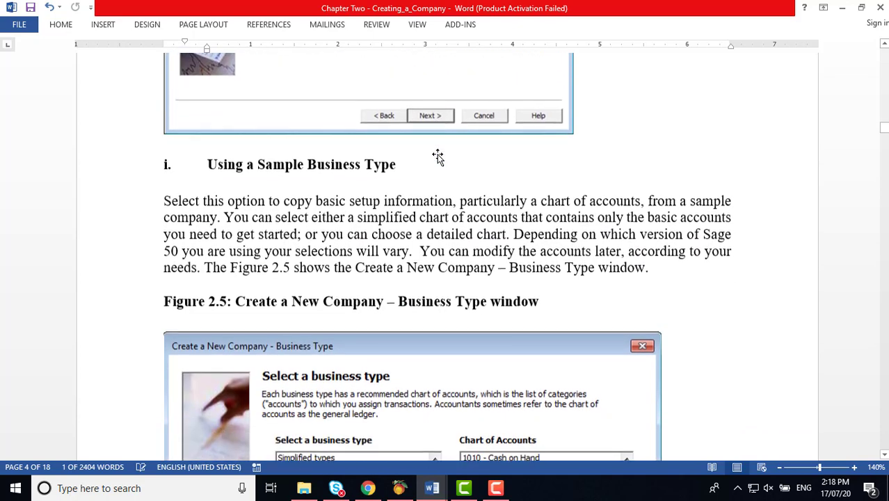
scroll(438, 155, "down", 2)
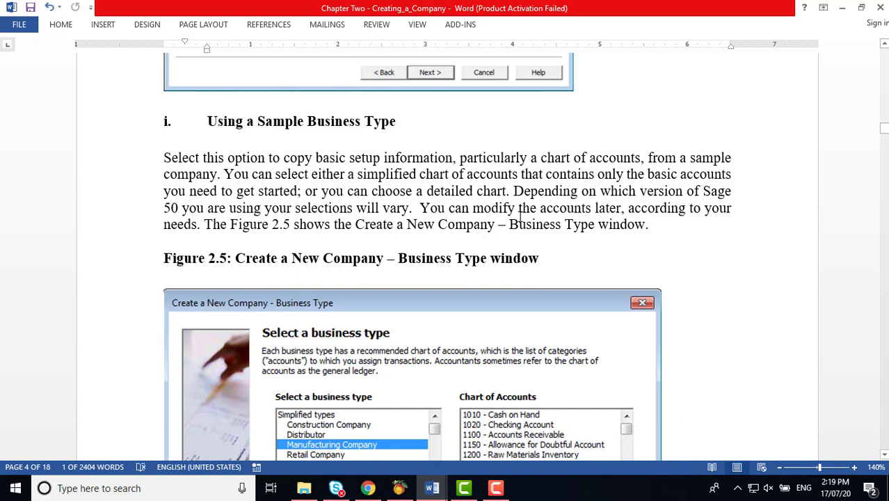
scroll(520, 217, "down", 6)
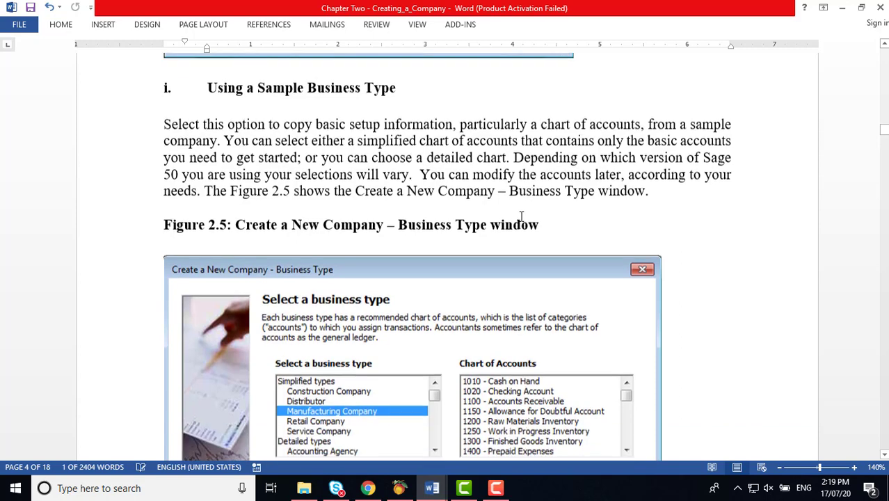
scroll(520, 217, "down", 1)
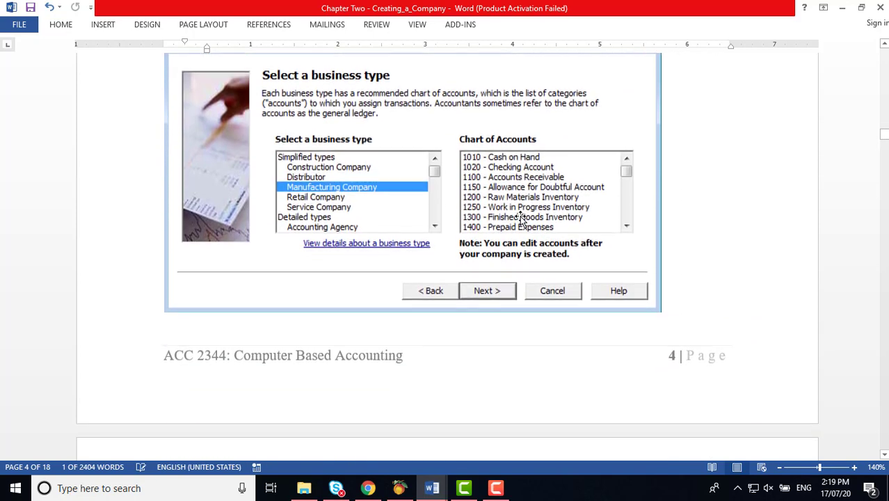
left_click(398, 488)
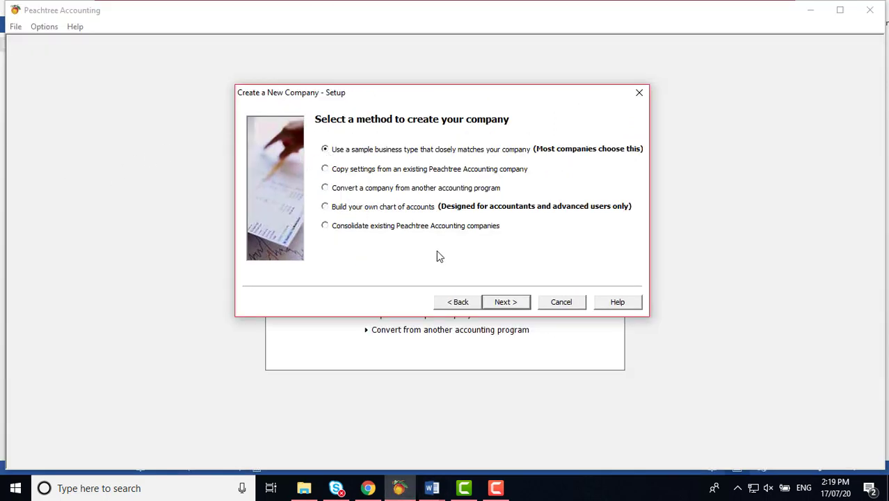
Step: Preview the simplified business types' charts: Service, Retail, Manufacturing, Distributor and Construction Company
left_click(502, 303)
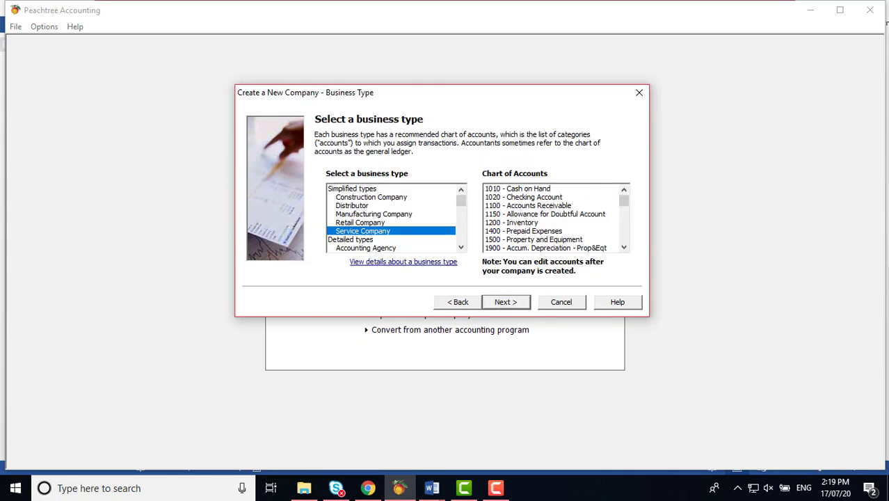
left_click(367, 190)
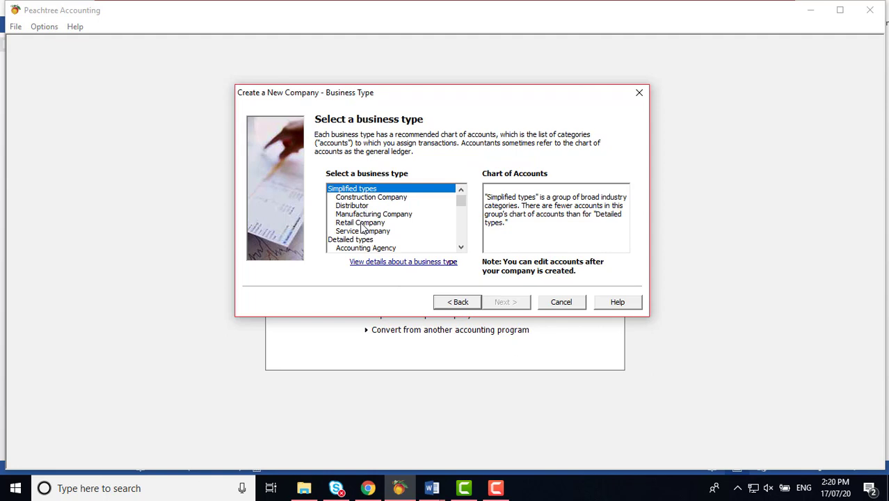
left_click(362, 232)
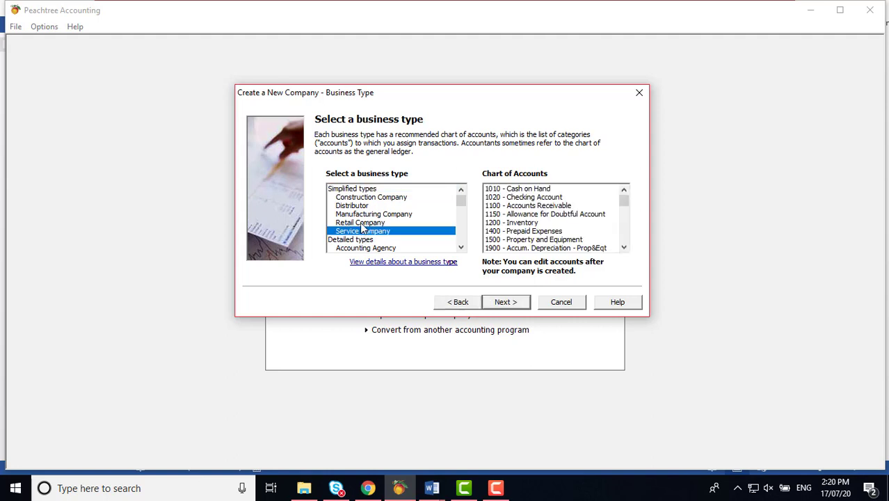
left_click(362, 222)
left_click(361, 216)
left_click(358, 206)
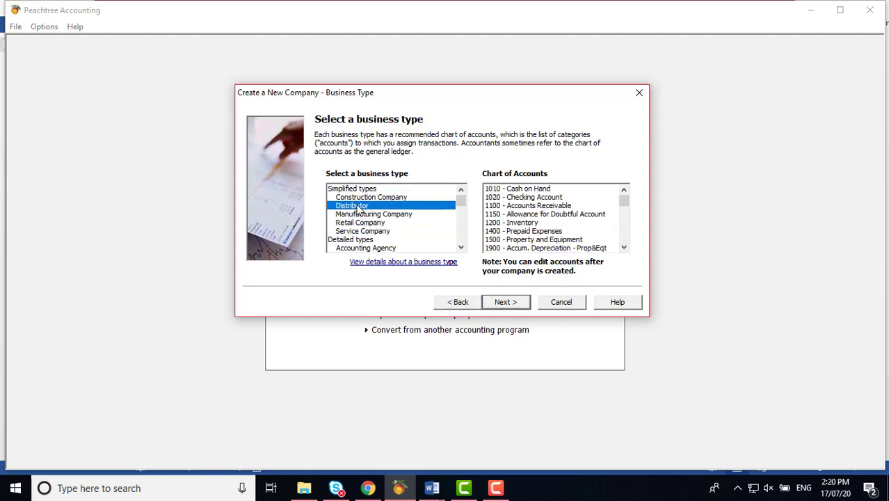
left_click(360, 198)
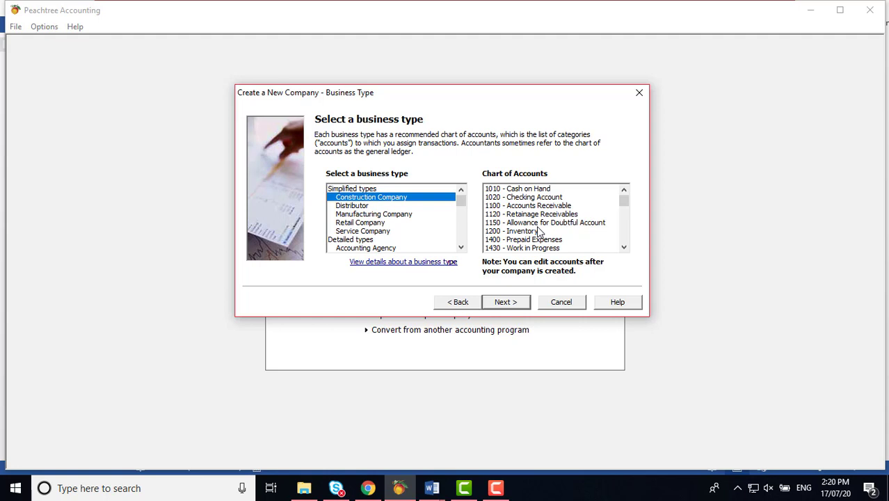
Step: Browse the detailed types from Advertising Agency to Beauty Salon and choose Building Material Supplier
left_click(370, 240)
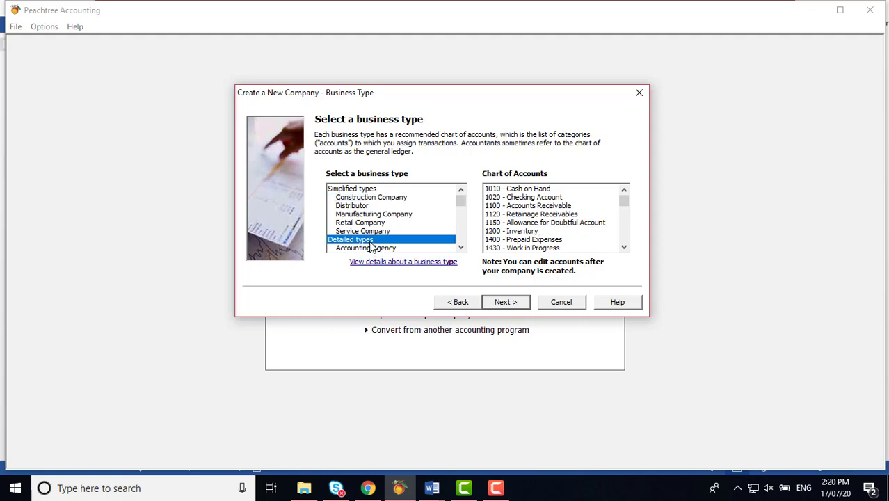
left_click(460, 248)
left_click(461, 249)
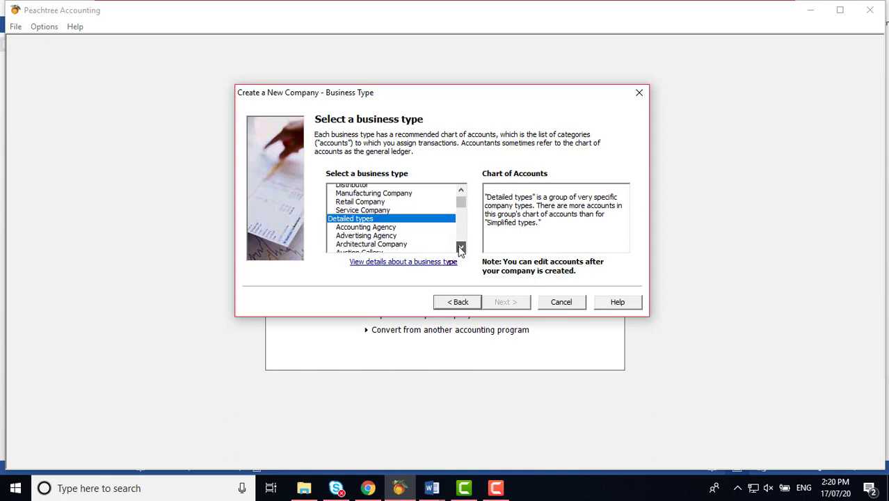
left_click(460, 249)
left_click(460, 248)
left_click(460, 249)
left_click(461, 248)
left_click(460, 248)
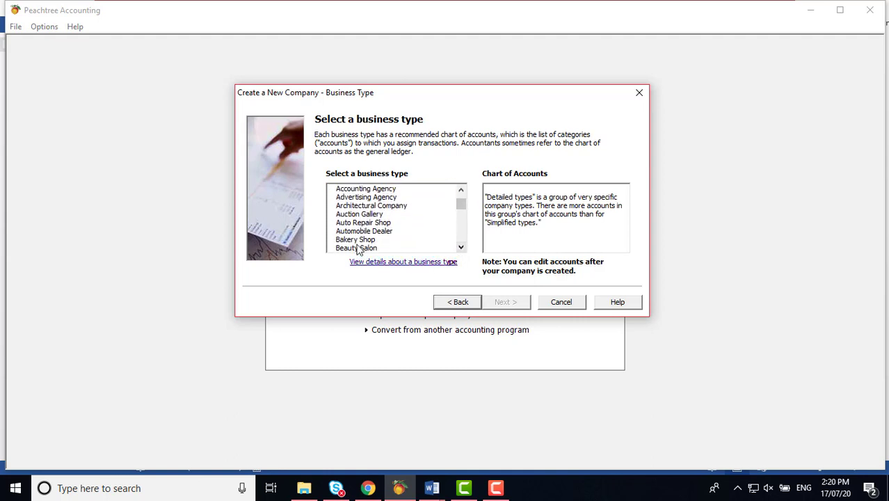
left_click(367, 198)
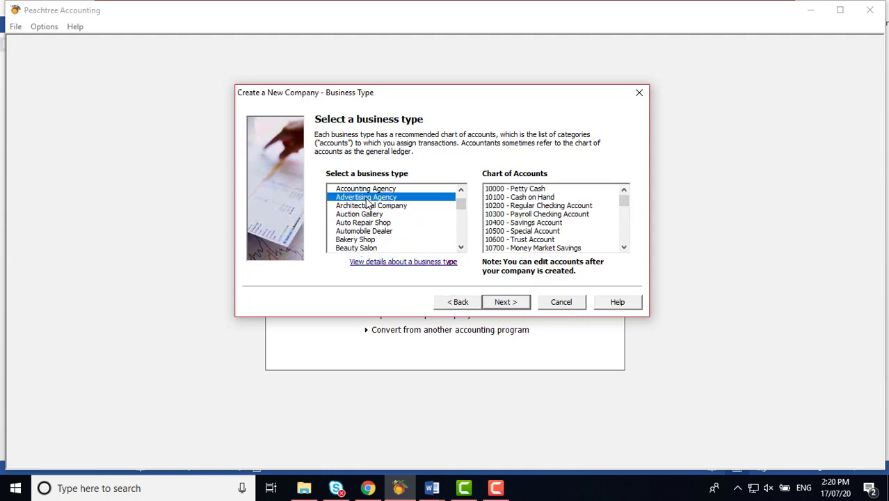
left_click(367, 214)
left_click(362, 231)
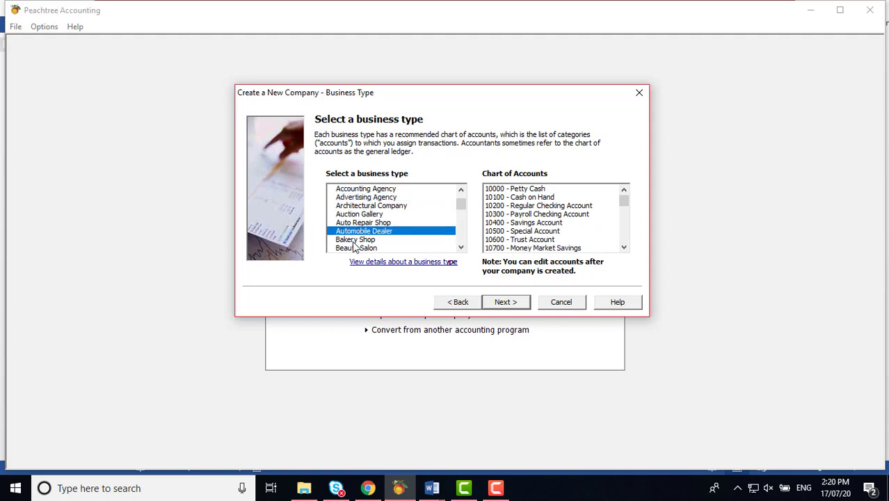
left_click(355, 240)
left_click(359, 248)
left_click(460, 247)
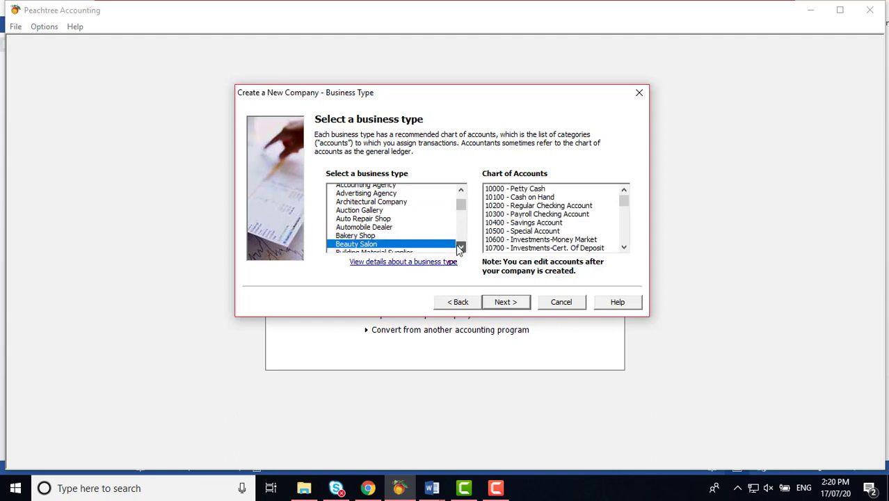
left_click(408, 249)
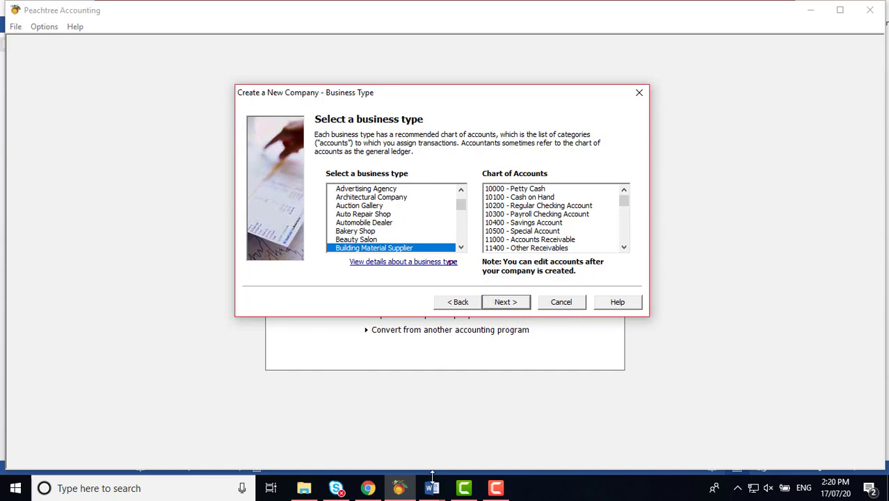
Step: Read the Word section on Copying Settings from an Existing Company and Figure 2.6
mouse_move(433, 477)
left_click(403, 449)
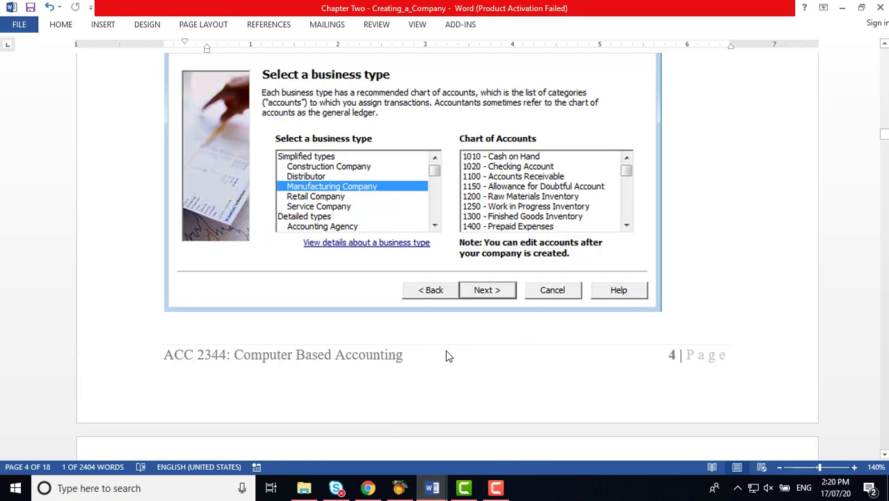
scroll(461, 316, "down", 1)
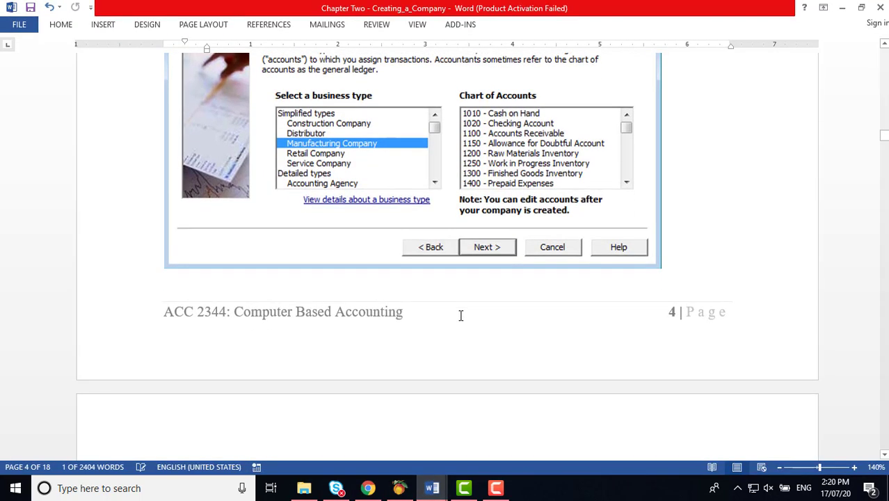
scroll(461, 316, "down", 7)
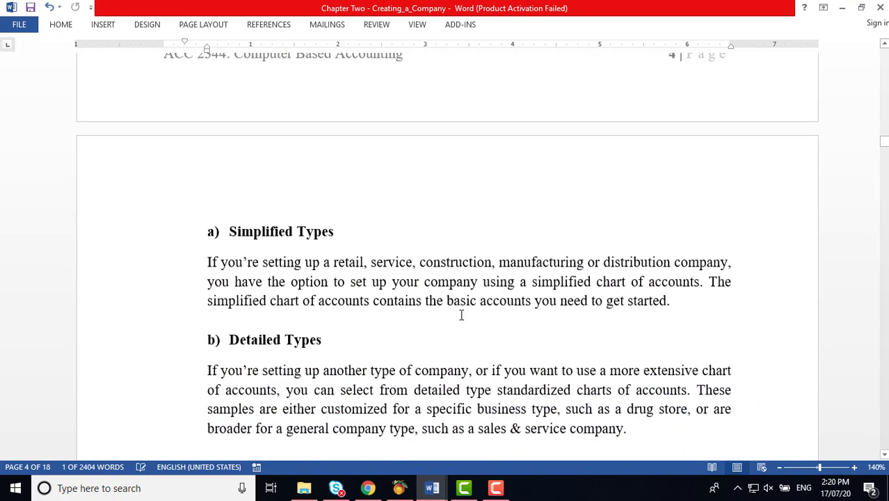
scroll(462, 315, "down", 2)
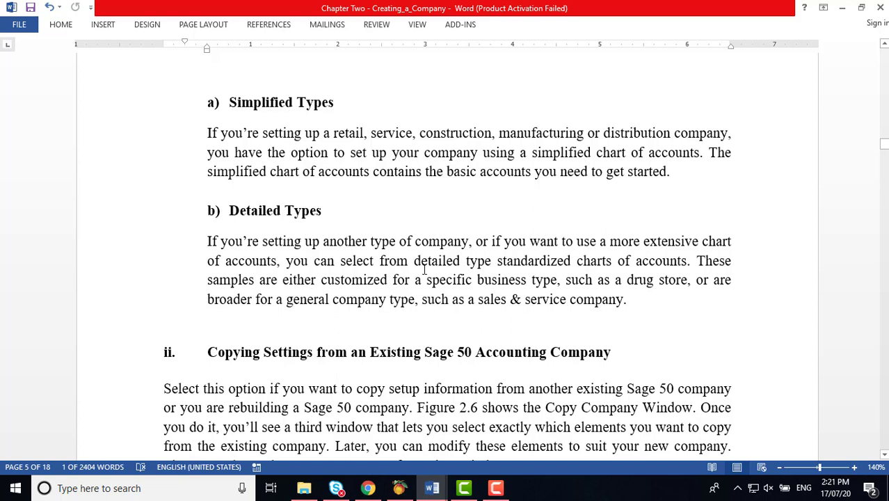
scroll(424, 270, "down", 5)
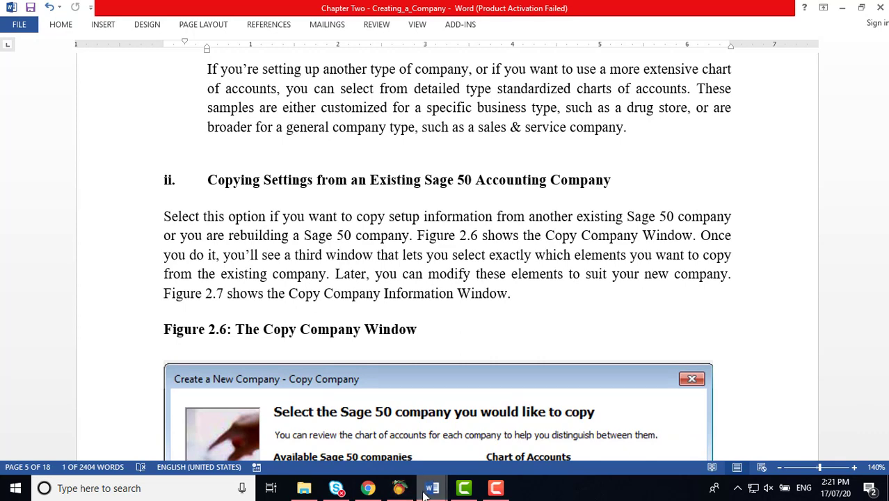
Step: Go back to the method page and choose copying settings from an existing Peachtree company
mouse_move(427, 491)
left_click(399, 488)
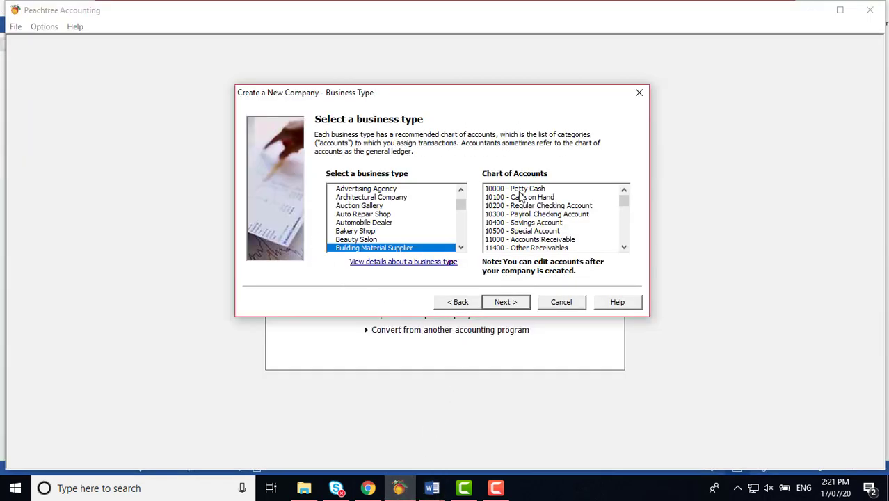
left_click(470, 304)
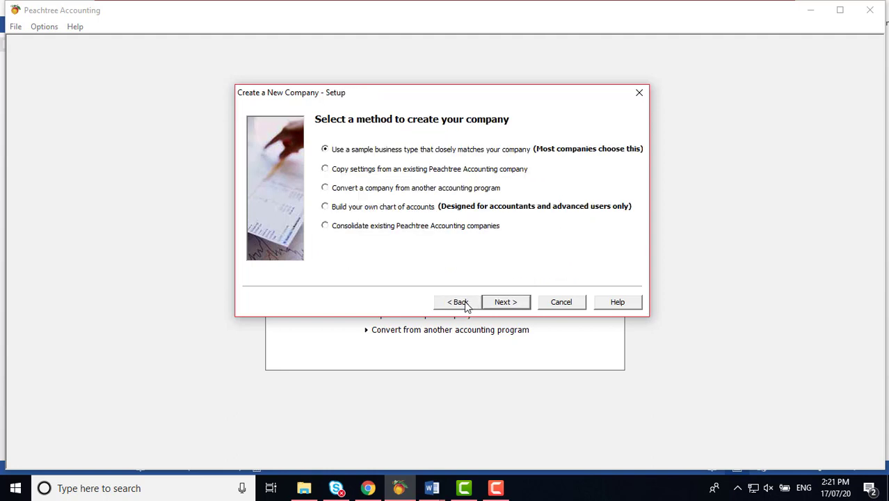
left_click(337, 172)
mouse_move(432, 487)
left_click(430, 393)
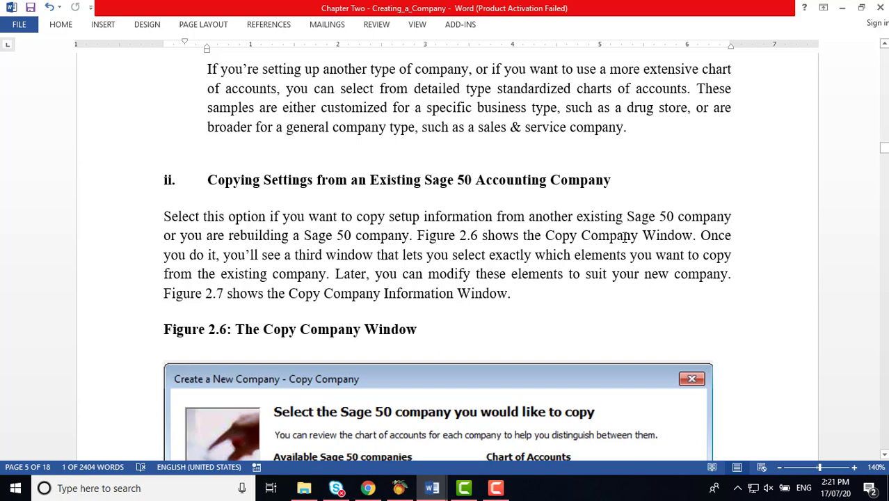
scroll(624, 236, "down", 1)
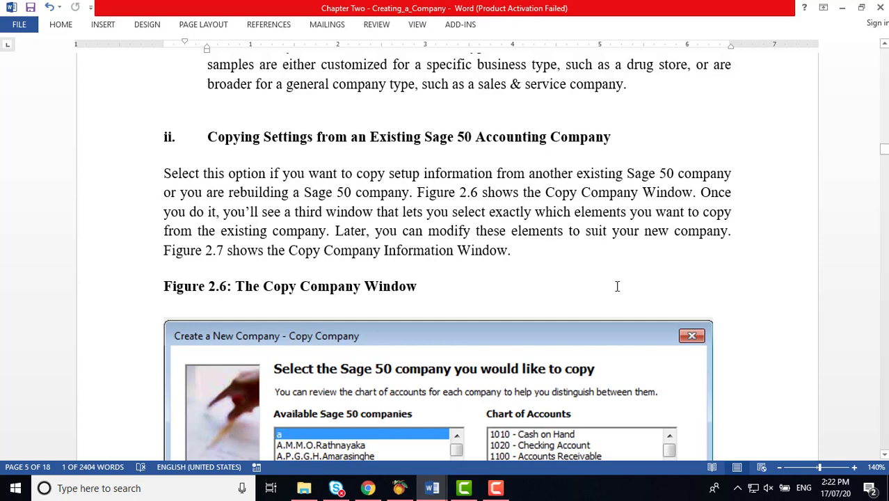
scroll(616, 286, "down", 3)
scroll(617, 288, "down", 3)
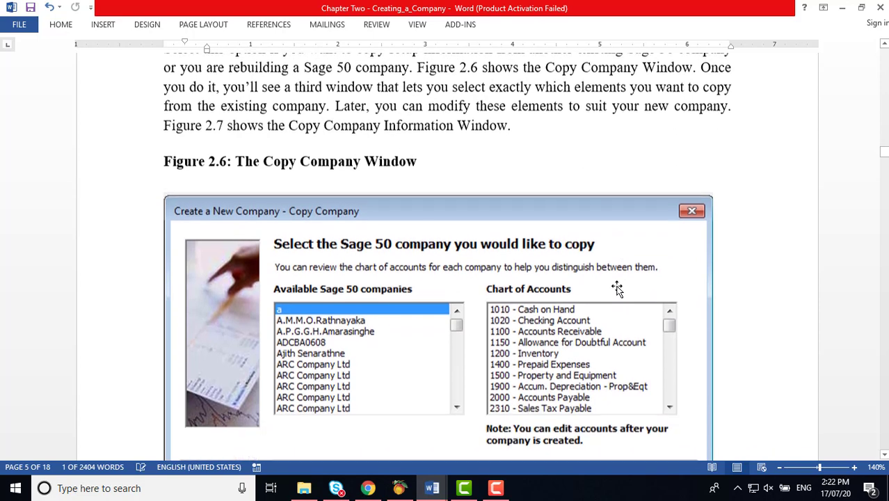
scroll(617, 289, "down", 1)
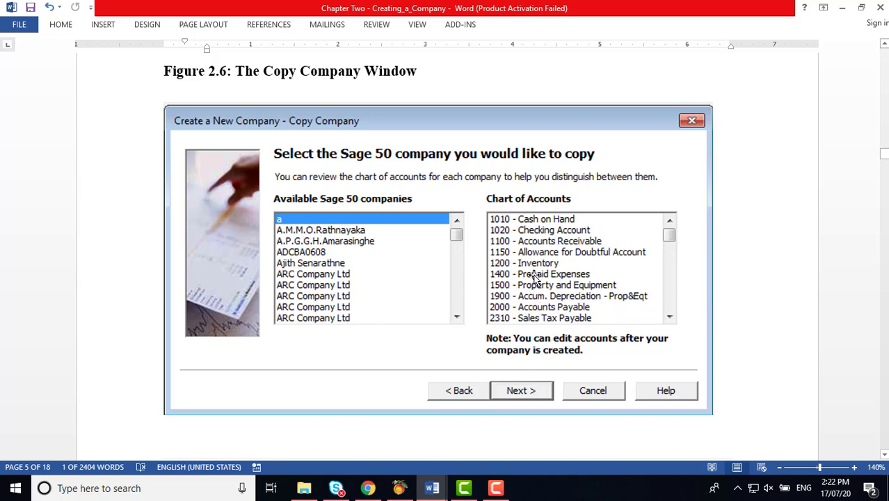
scroll(536, 278, "up", 5)
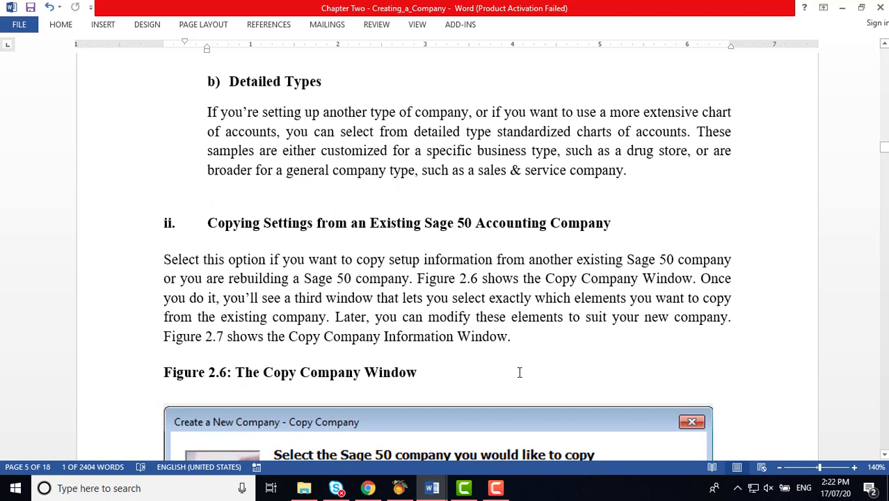
left_click(399, 488)
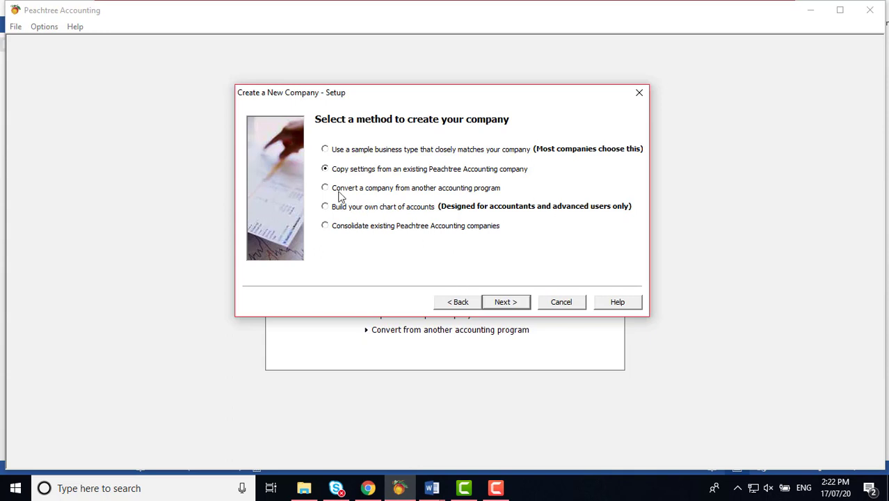
Step: Select Kelum as the company to copy, then step back to the method page
left_click(505, 303)
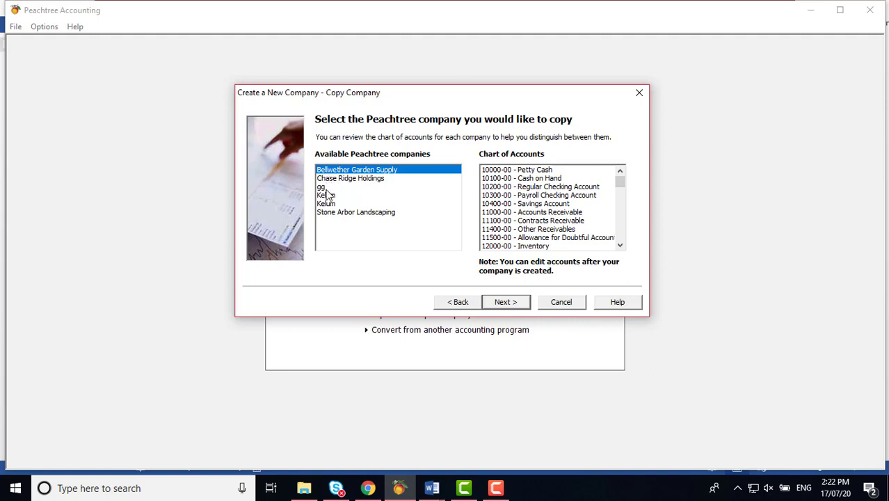
left_click(327, 195)
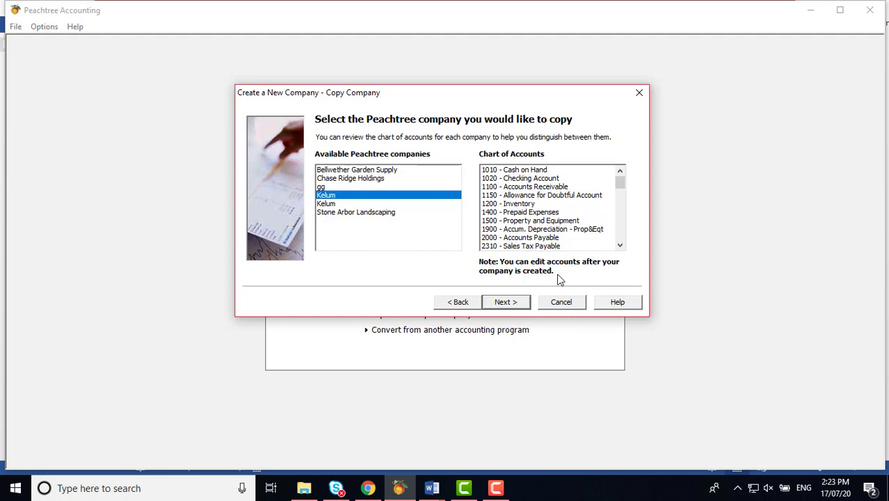
left_click(460, 303)
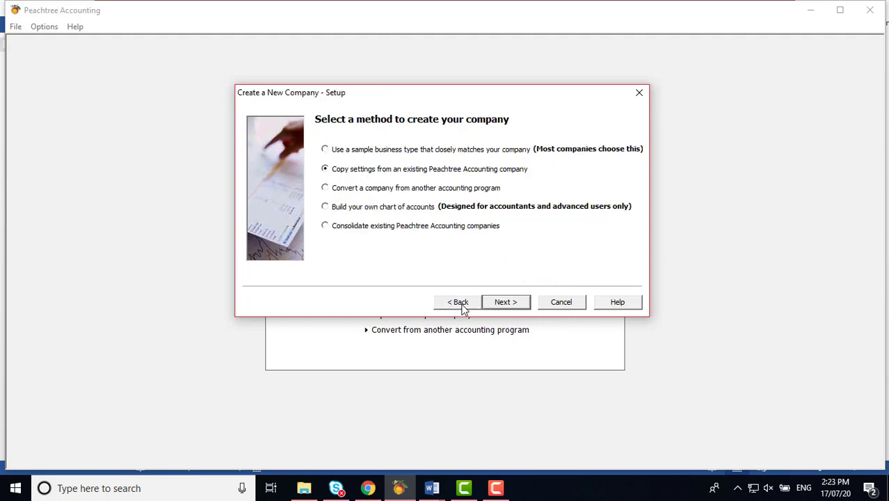
mouse_move(431, 490)
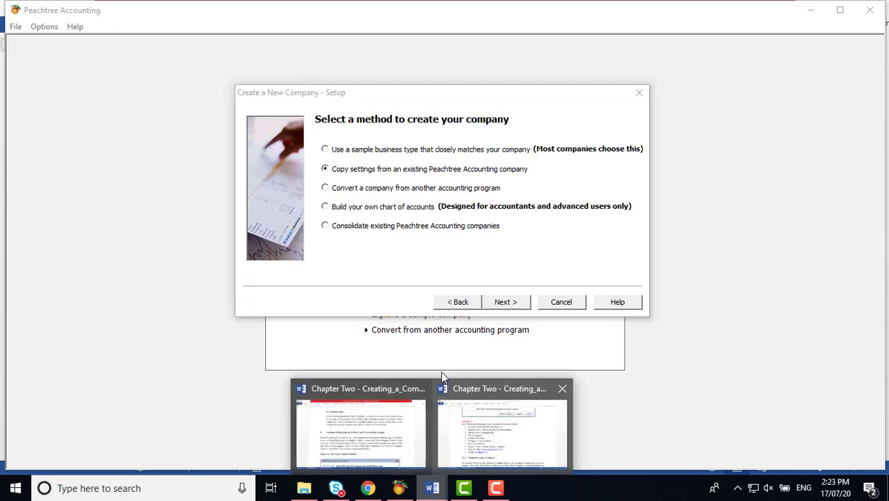
left_click(406, 438)
scroll(442, 331, "down", 8)
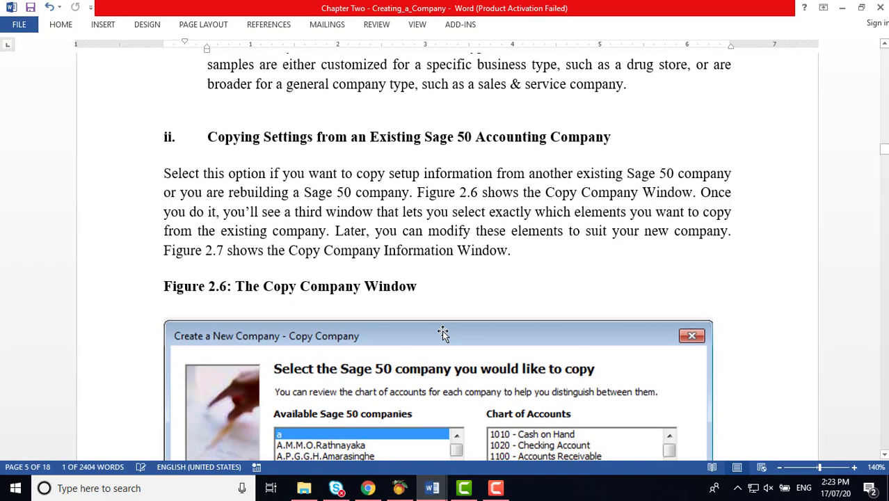
scroll(445, 331, "down", 6)
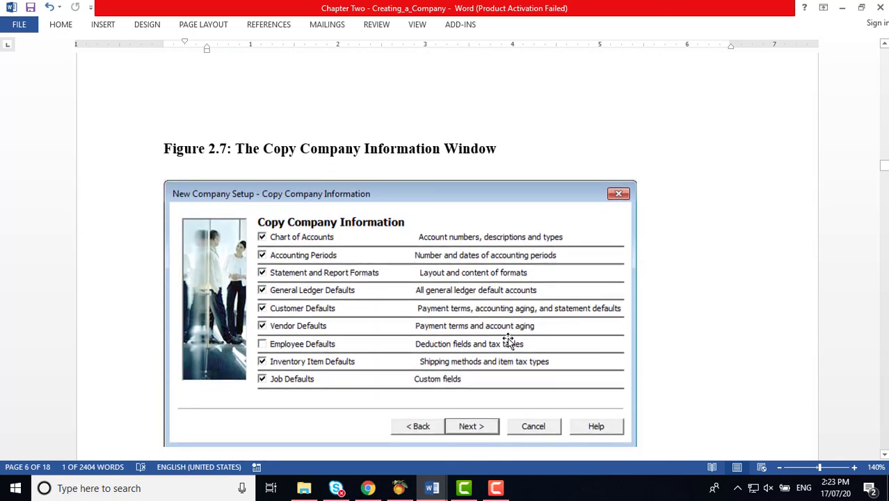
scroll(507, 338, "down", 3)
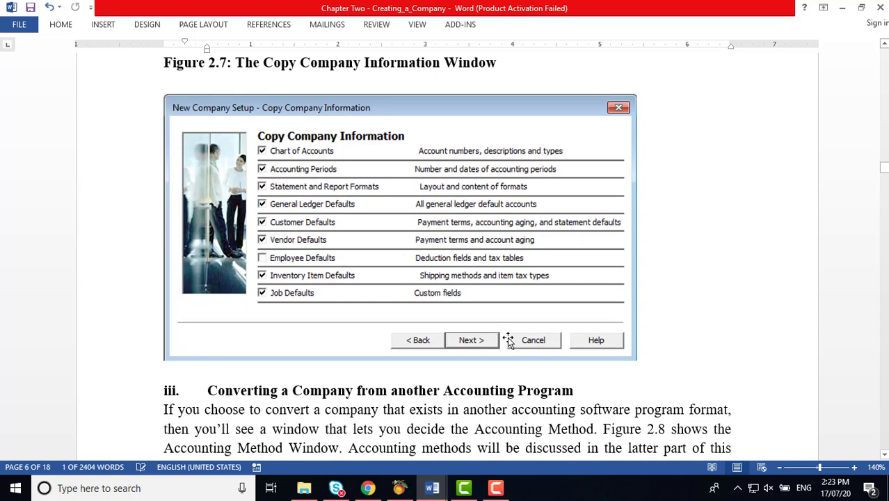
left_click(400, 487)
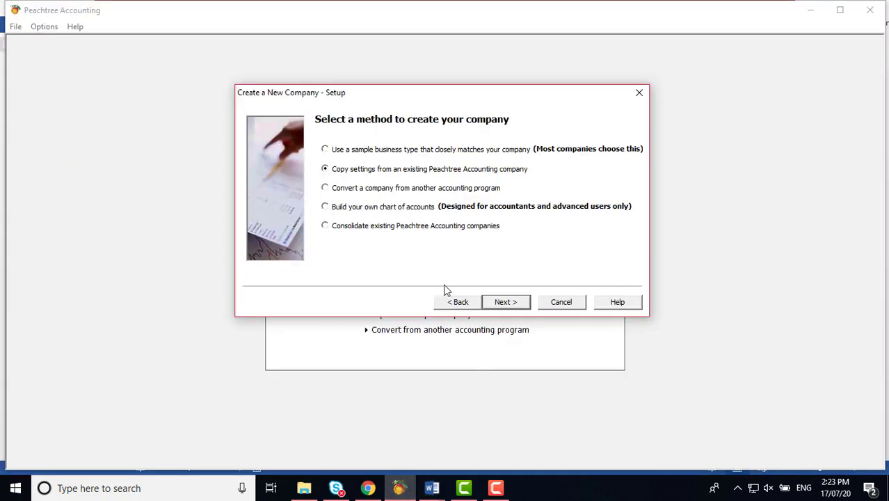
Step: Clear Accounting Periods, report formats and GL, customer, vendor, inventory and job defaults, then go back
left_click(506, 303)
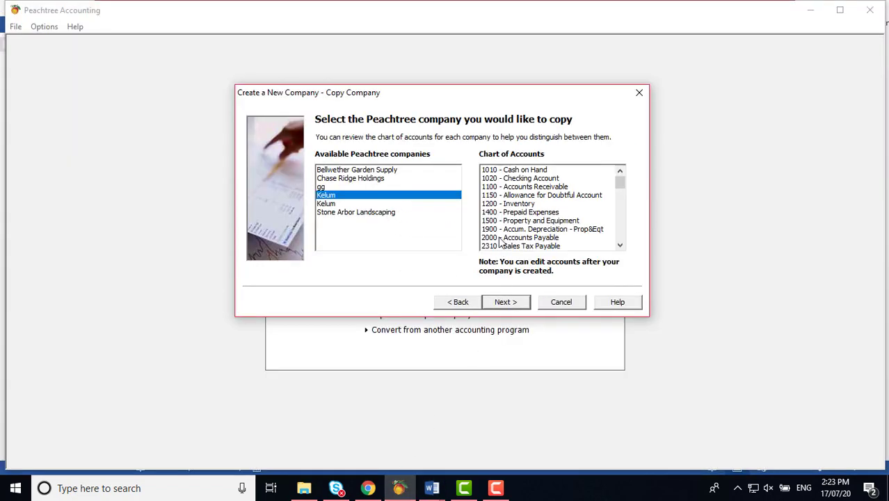
left_click(508, 304)
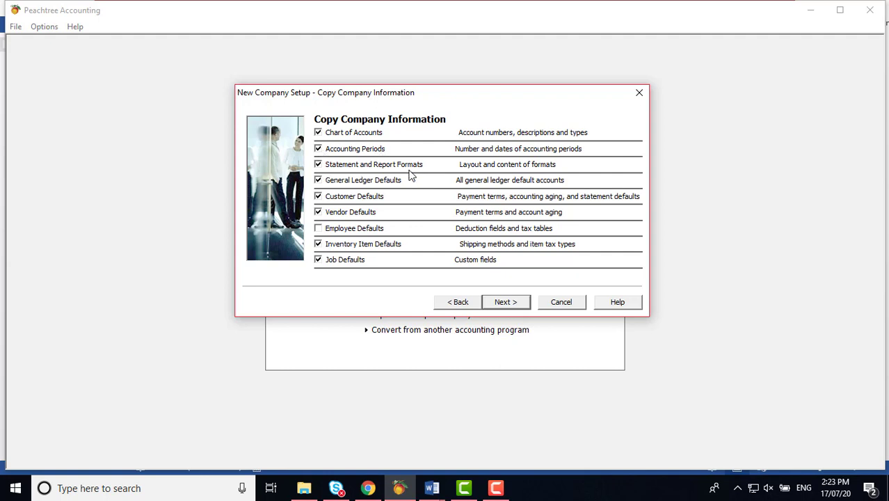
left_click(317, 165)
left_click(318, 148)
left_click(318, 164)
left_click(318, 180)
left_click(317, 196)
left_click(318, 212)
left_click(318, 244)
left_click(318, 260)
left_click(451, 304)
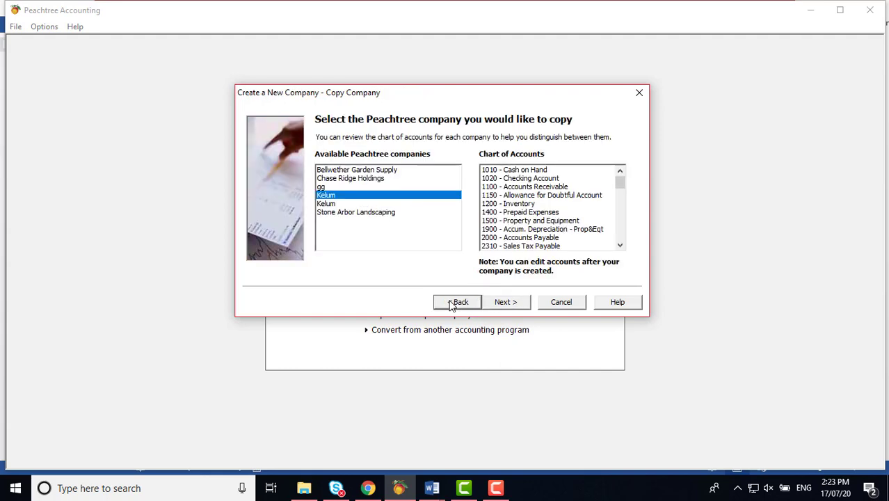
left_click(431, 488)
left_click(361, 457)
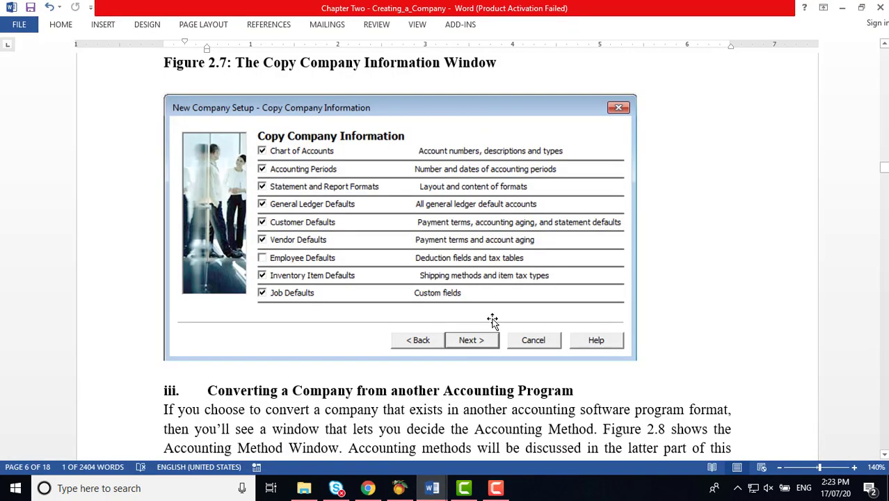
scroll(494, 316, "down", 5)
scroll(498, 311, "down", 1)
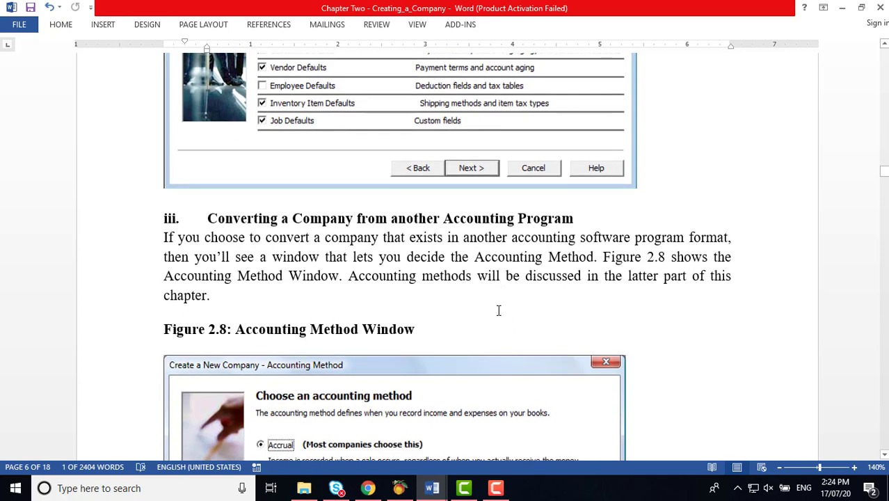
scroll(498, 310, "down", 2)
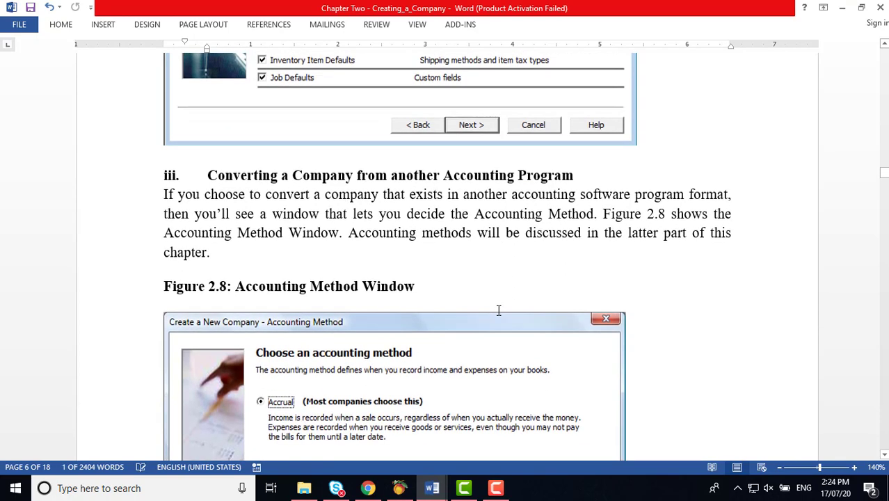
left_click(402, 487)
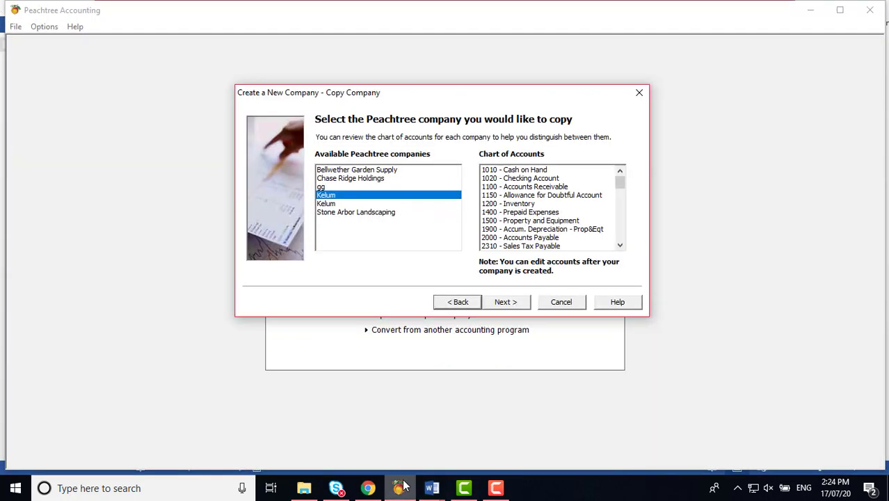
Step: Choose converting from another accounting program, preview the Accounting Method page, and step back
left_click(459, 302)
left_click(345, 195)
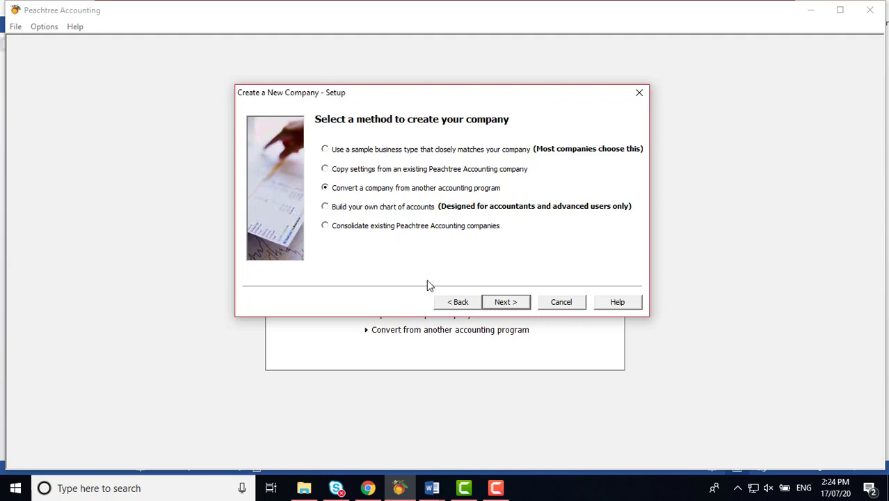
left_click(512, 306)
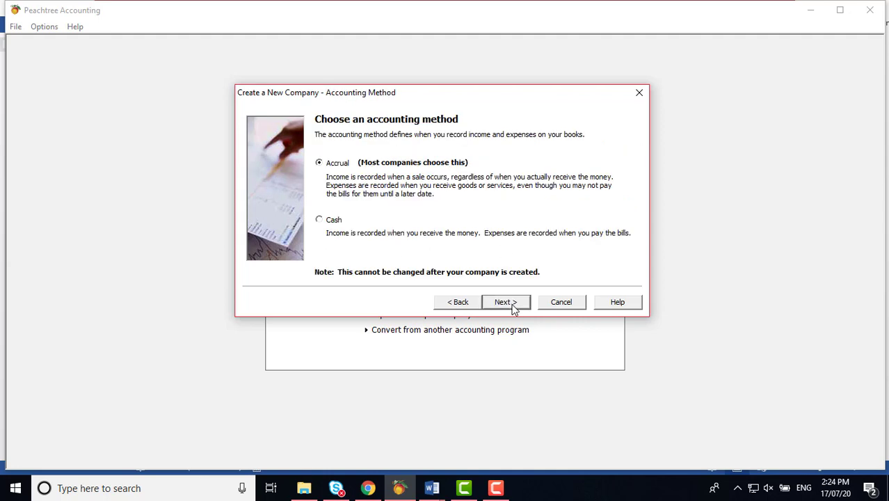
left_click(462, 305)
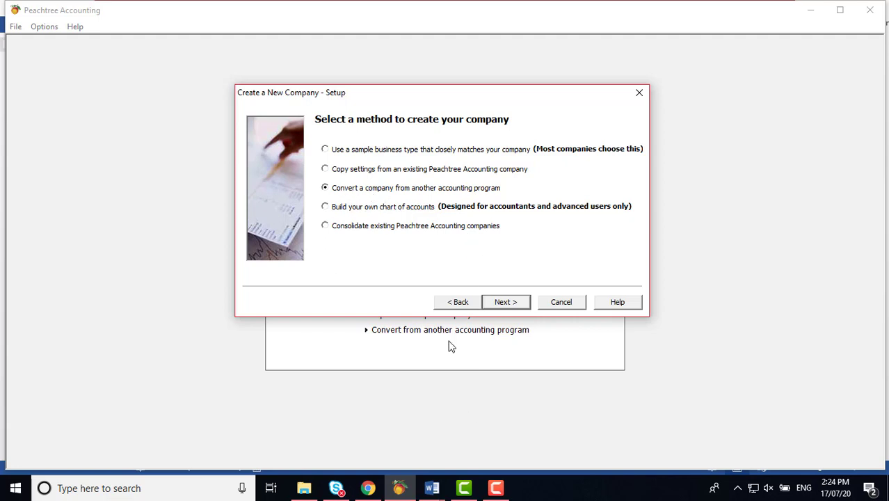
Step: Scroll further through the Word course notes, then return to Peachtree's Create a New Company setup
mouse_move(443, 492)
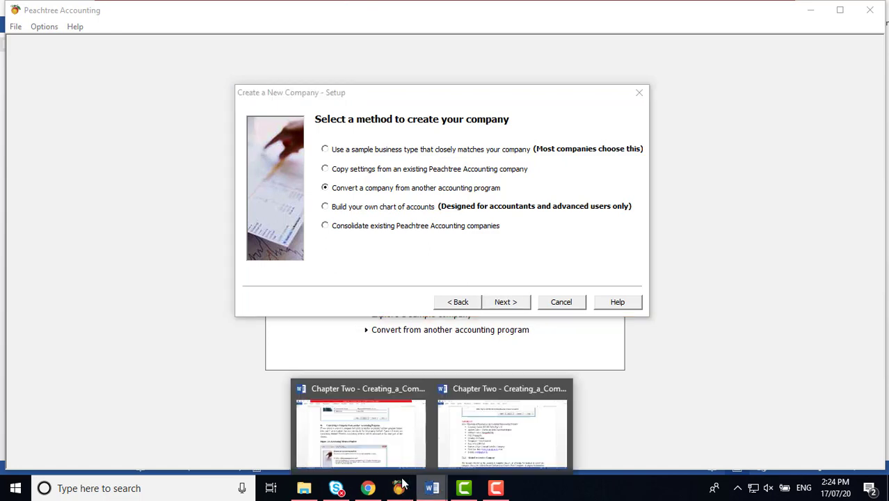
left_click(500, 427)
scroll(509, 339, "down", 1)
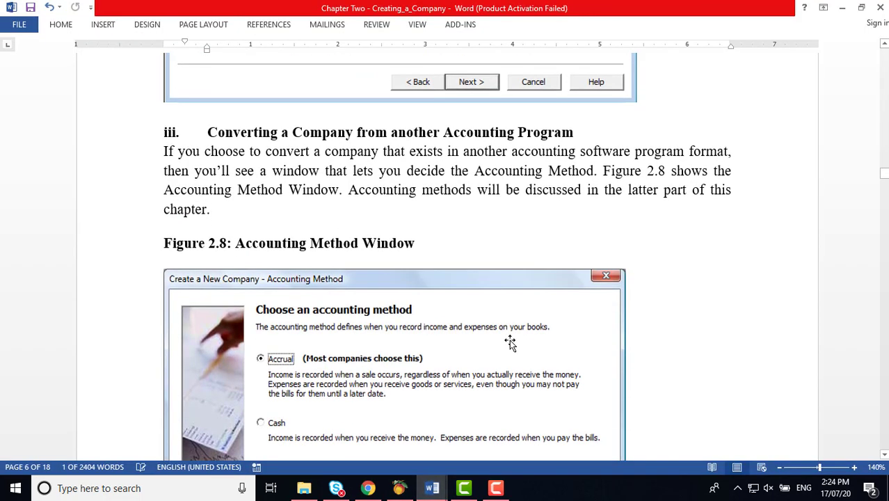
scroll(511, 340, "down", 5)
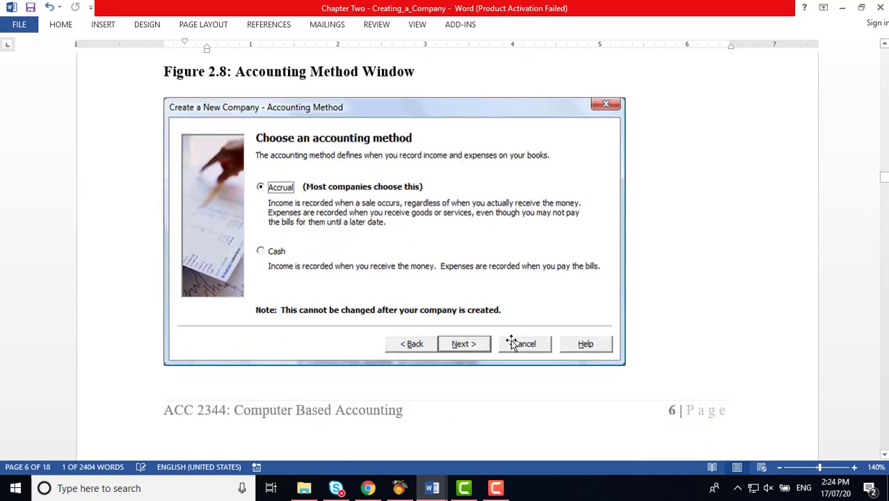
scroll(513, 340, "down", 3)
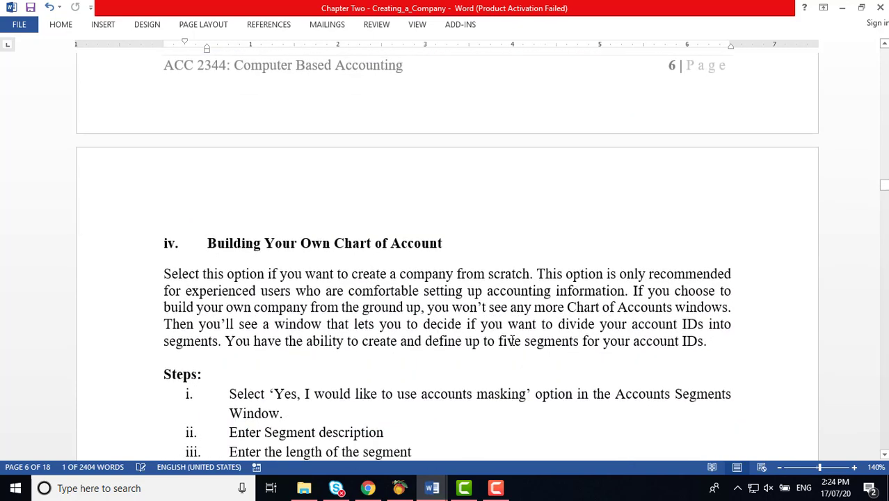
scroll(511, 341, "down", 2)
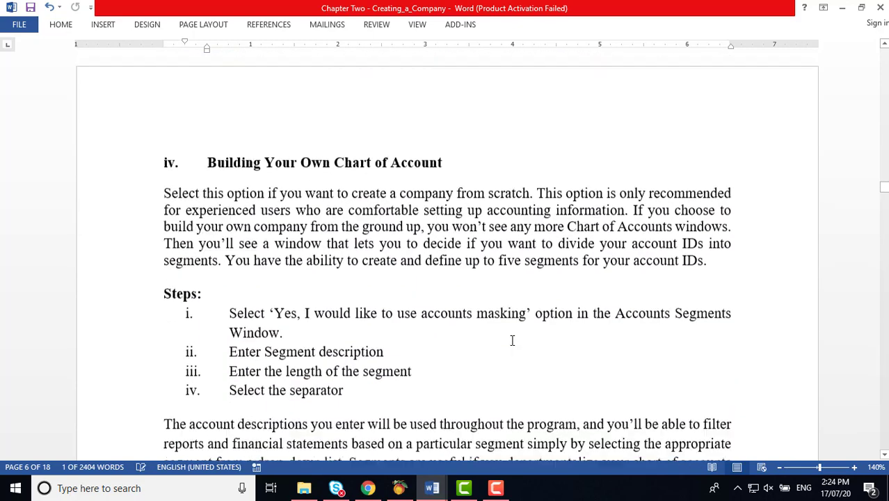
left_click(399, 487)
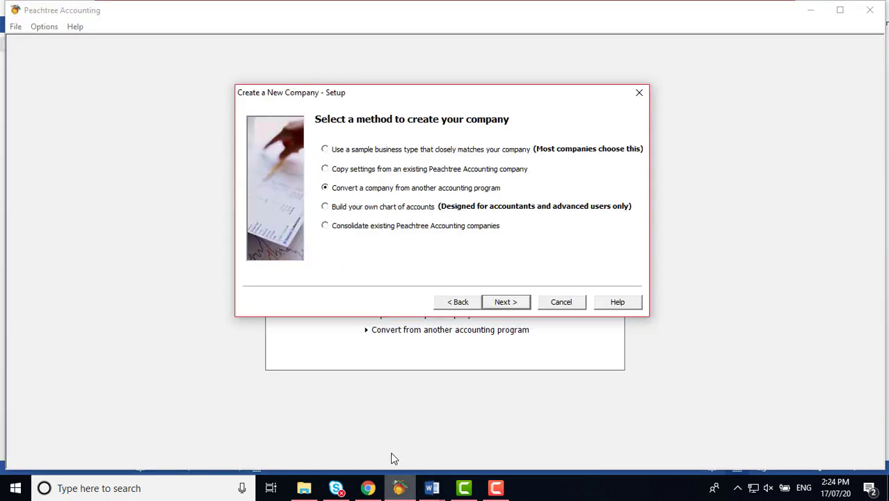
Step: Choose 'Build your own chart of accounts' as the new-company method, then bring up the Word course notes
left_click(333, 212)
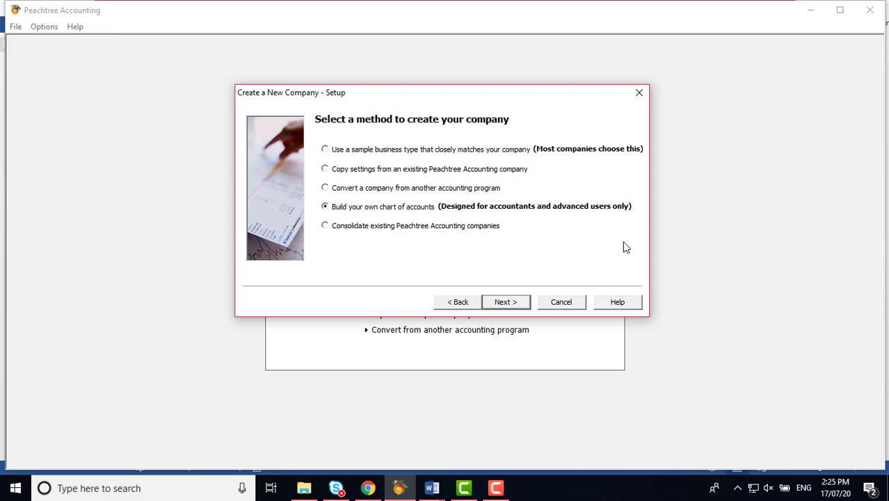
left_click(431, 488)
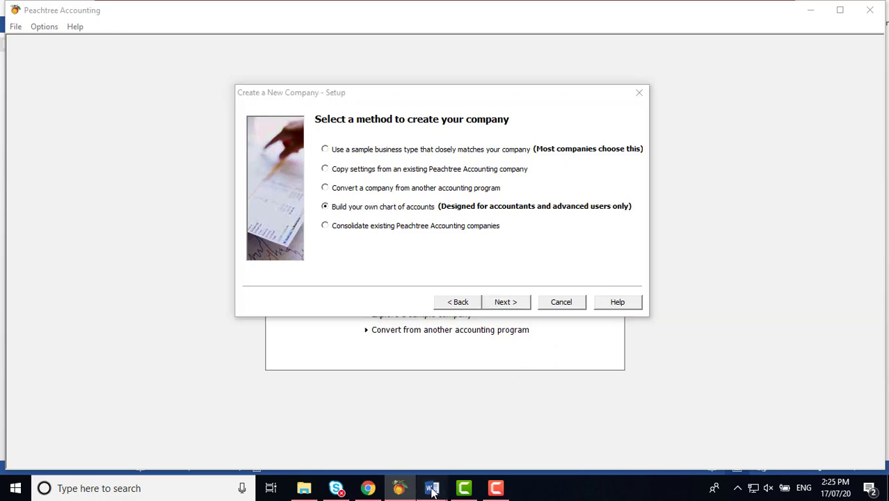
Step: Scroll the Word notes down to the 'Consolidating Existing Sage 50 Accounting Companies' section
scroll(509, 328, "down", 1)
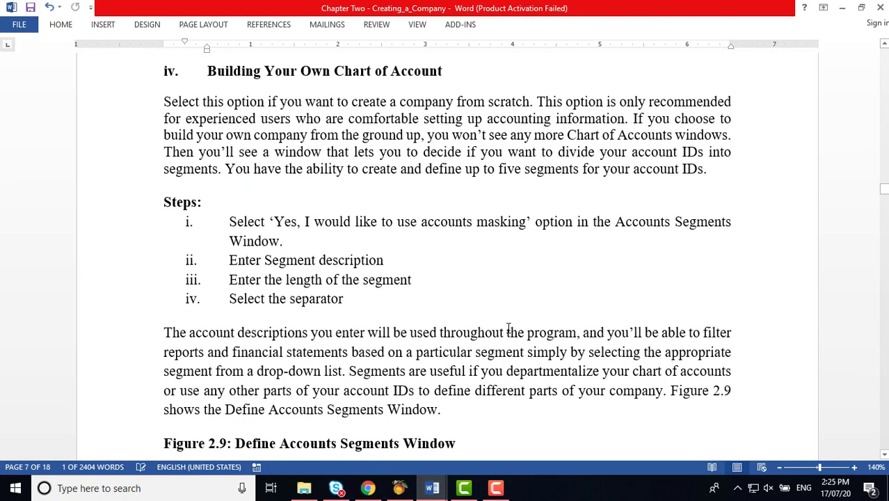
scroll(509, 328, "down", 2)
scroll(509, 327, "up", 2)
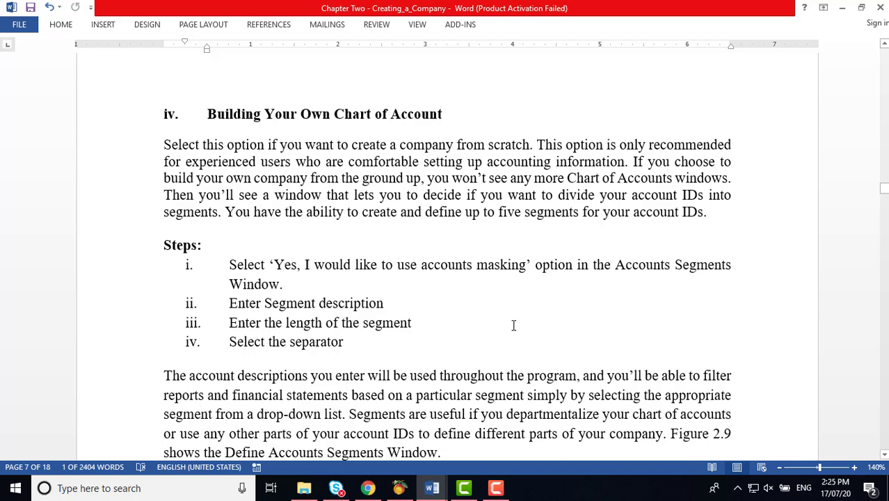
scroll(520, 317, "down", 1)
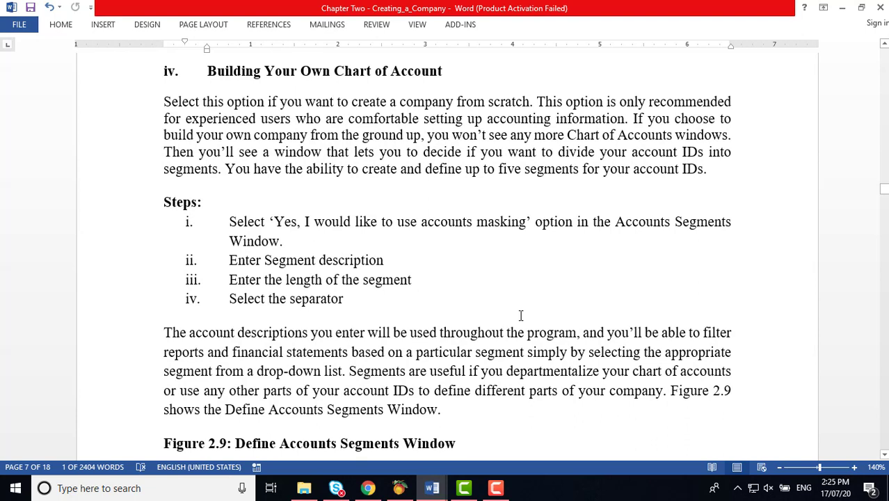
scroll(520, 316, "down", 3)
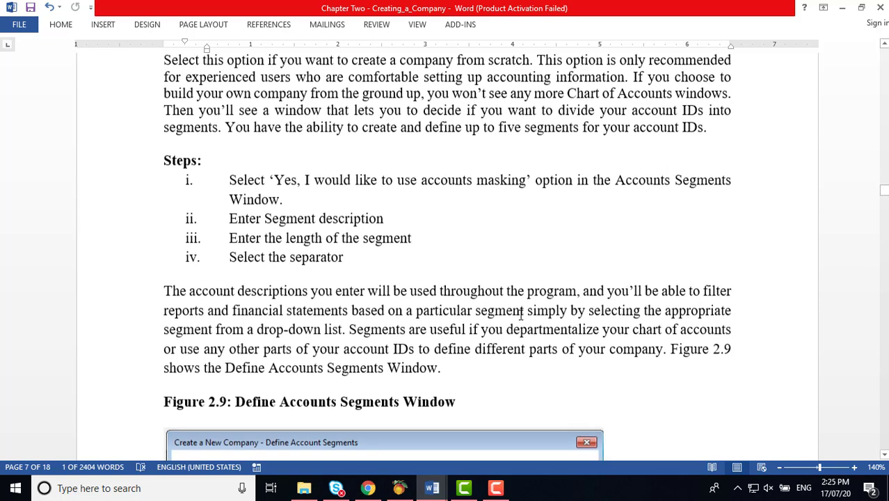
scroll(520, 316, "down", 2)
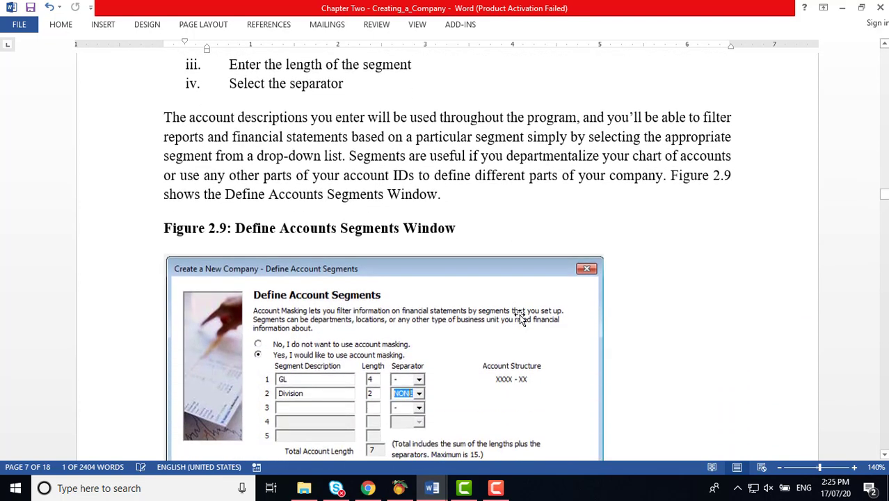
scroll(504, 259, "down", 2)
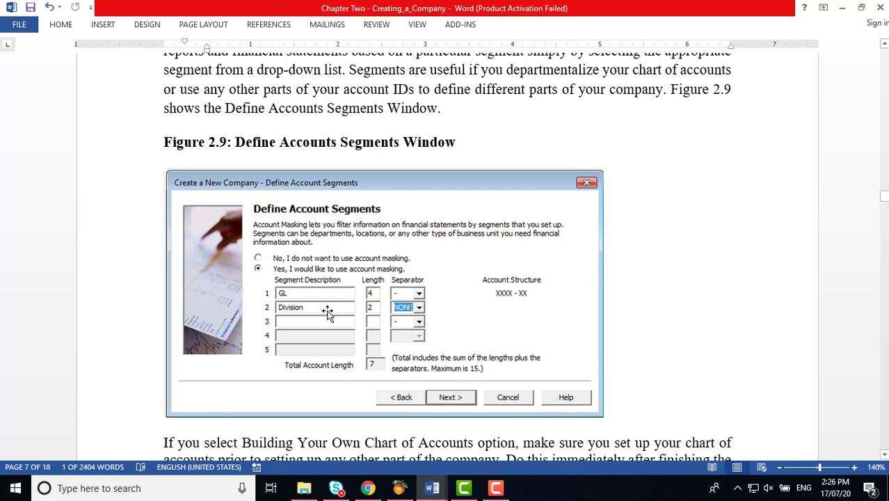
scroll(329, 313, "down", 3)
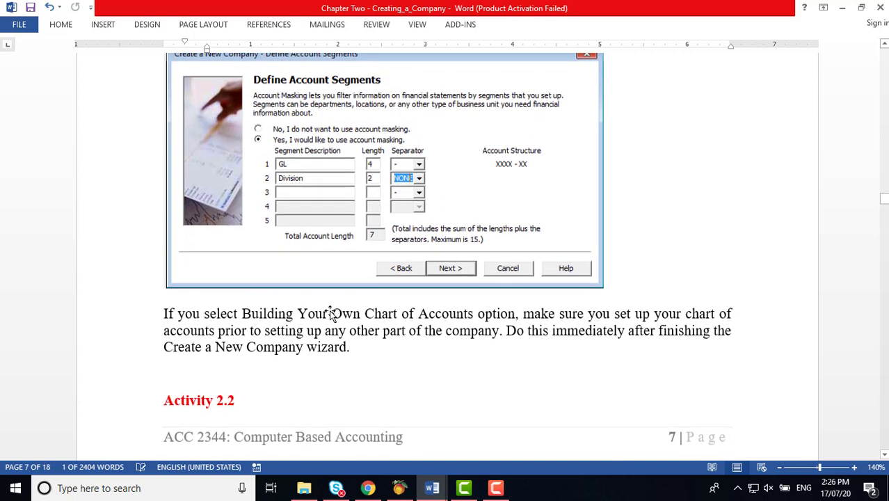
scroll(330, 311, "up", 1)
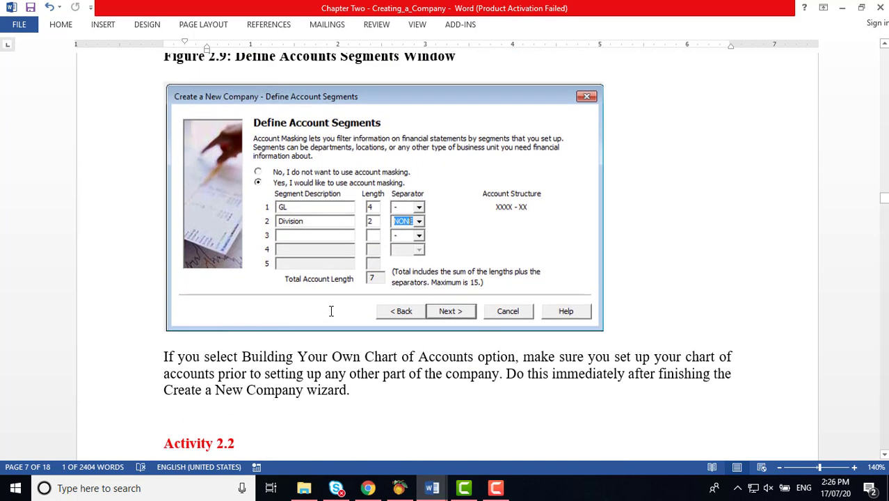
scroll(332, 311, "up", 1)
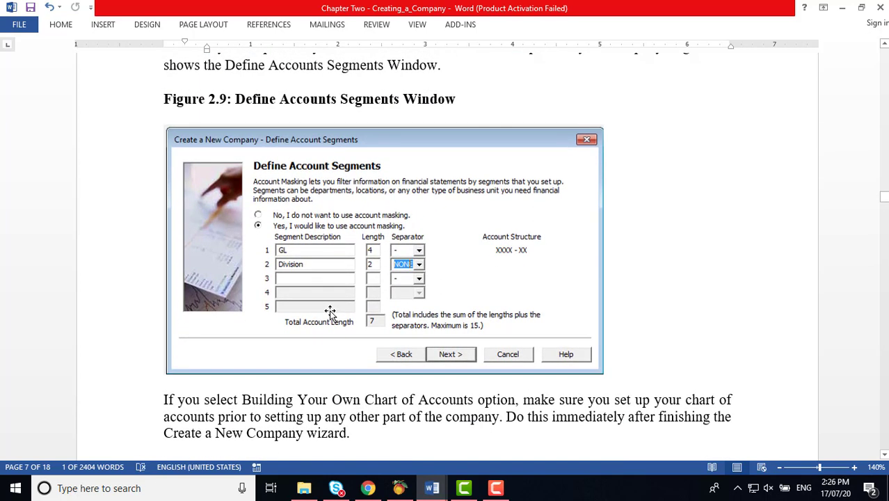
scroll(329, 310, "down", 9)
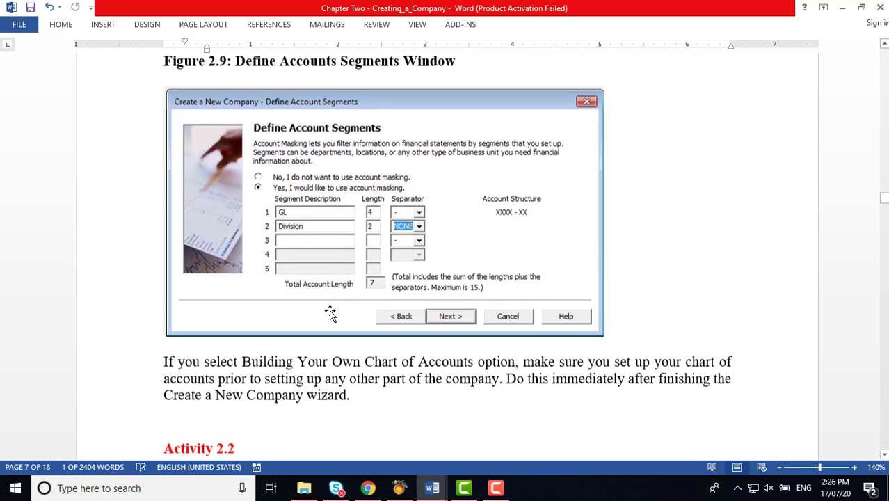
scroll(331, 310, "down", 10)
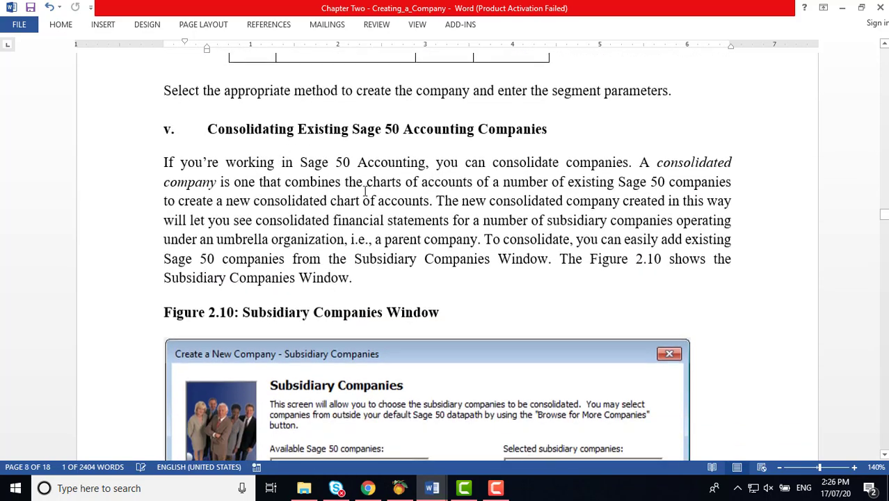
scroll(369, 195, "down", 1)
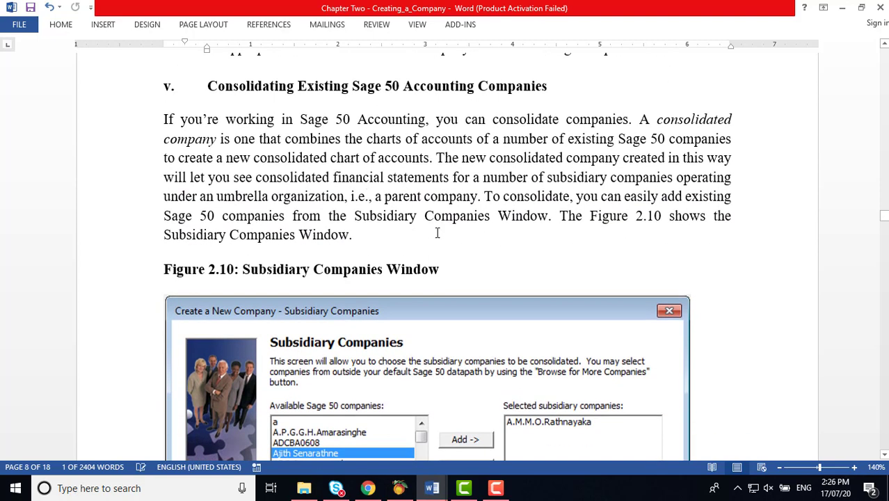
Step: In Peachtree, choose 'Consolidate existing Peachtree Accounting companies', then return to the Word notes
left_click(398, 487)
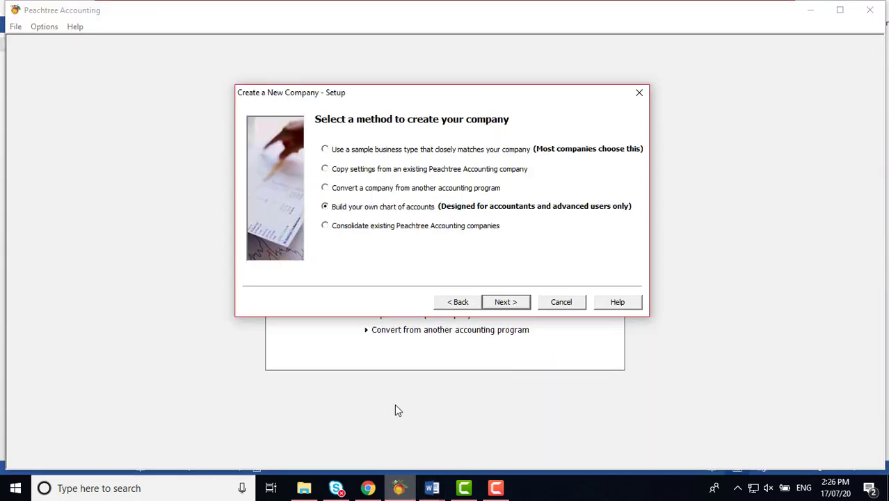
left_click(330, 227)
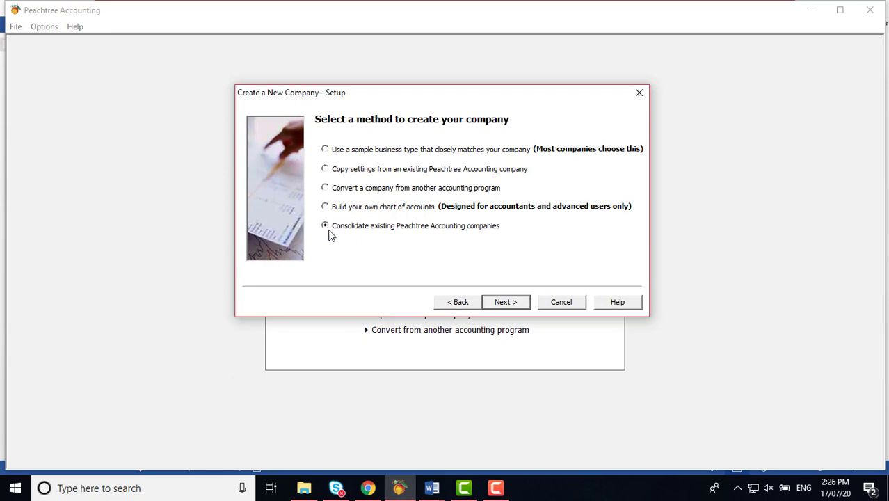
mouse_move(433, 490)
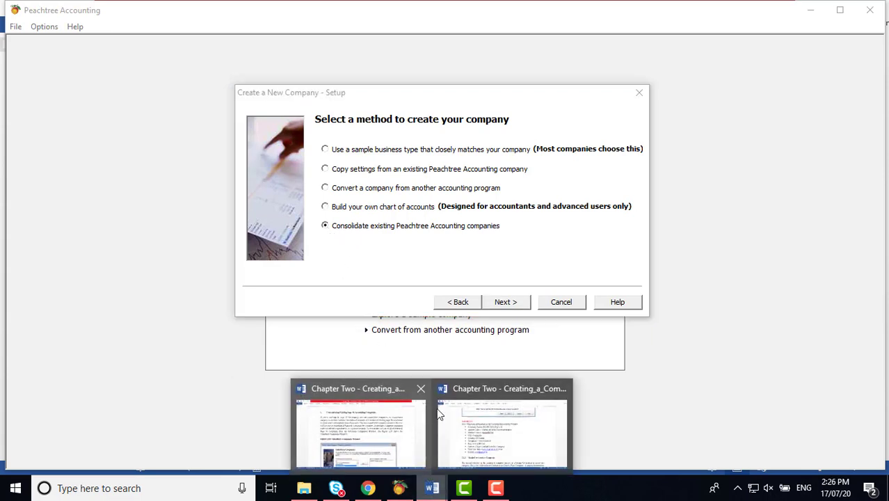
left_click(506, 437)
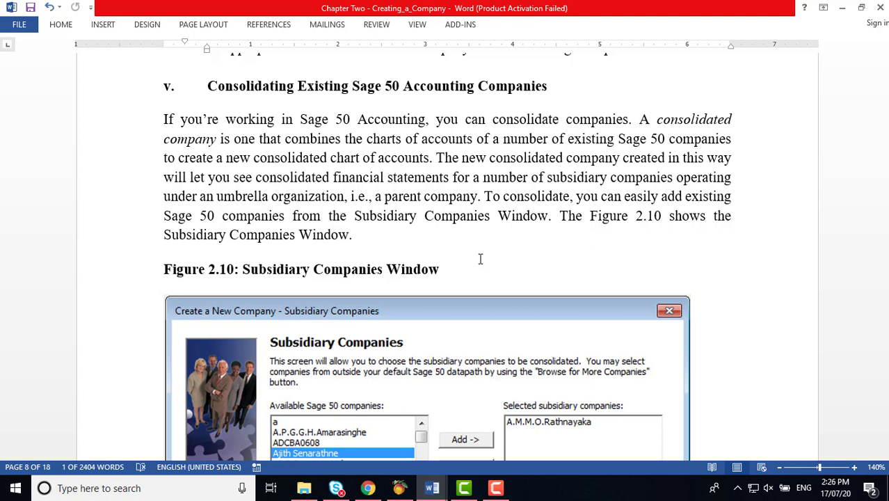
Step: Review Figure 2.10 Subsidiary Companies Window, scroll back up to Figure 2.9, and return to Peachtree
scroll(462, 252, "down", 3)
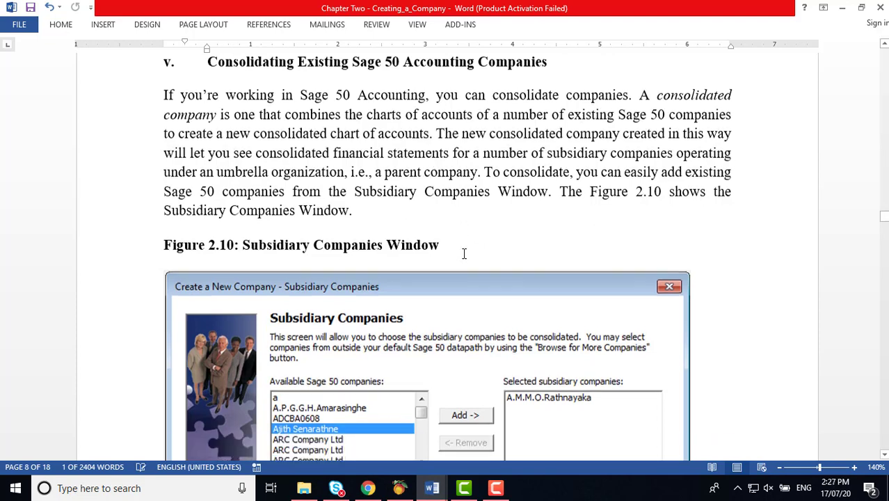
scroll(466, 256, "down", 1)
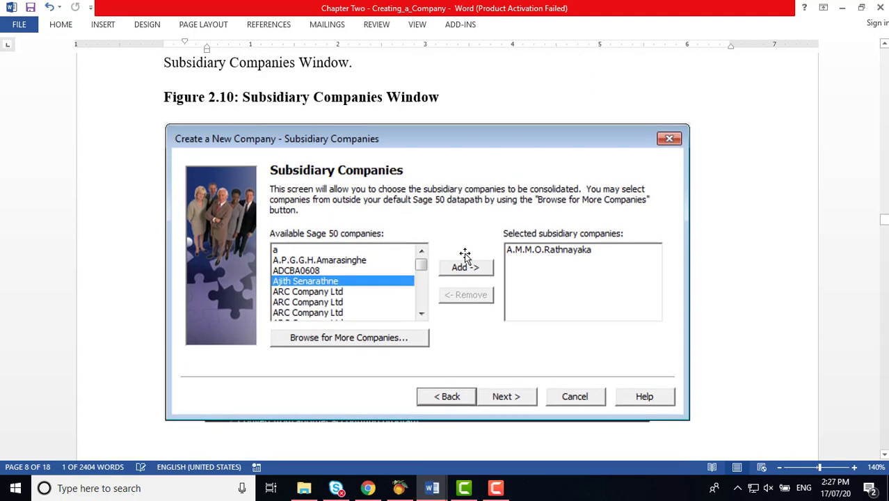
scroll(465, 256, "down", 1)
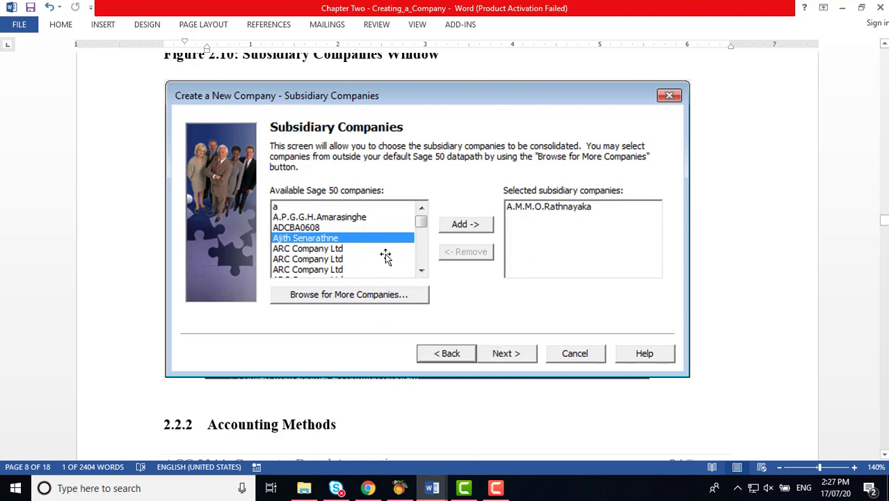
scroll(386, 256, "up", 8)
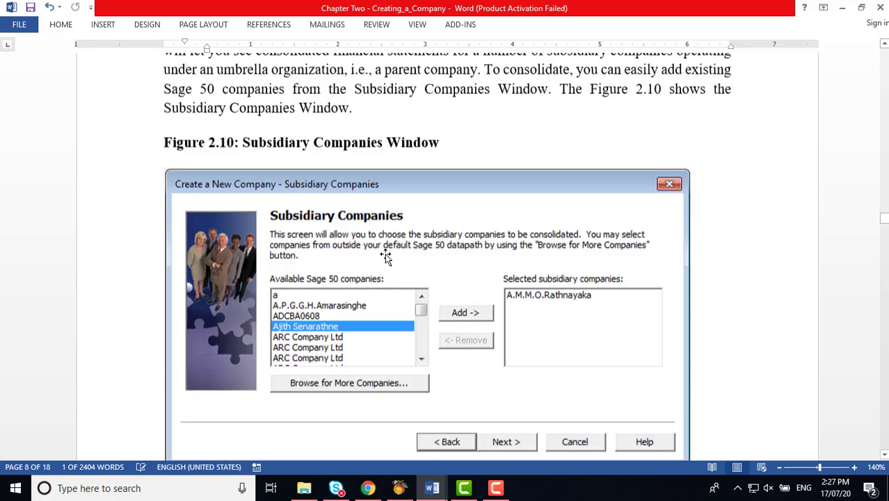
scroll(387, 256, "up", 18)
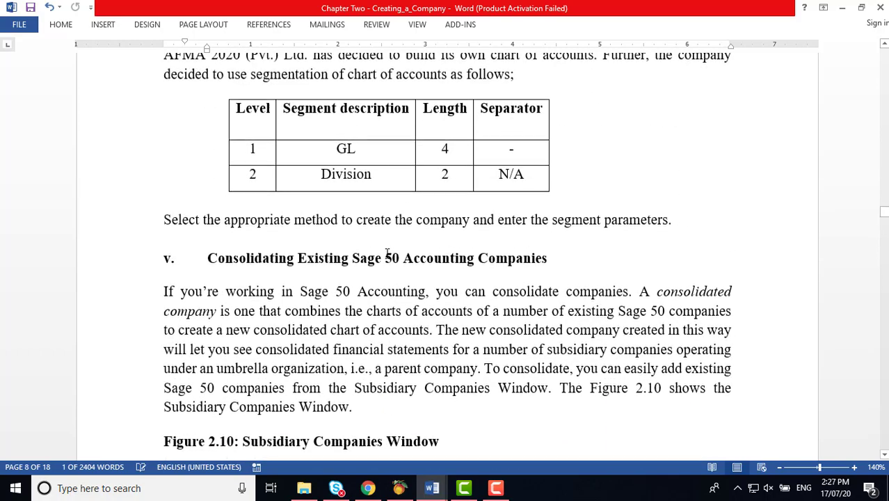
scroll(387, 256, "up", 7)
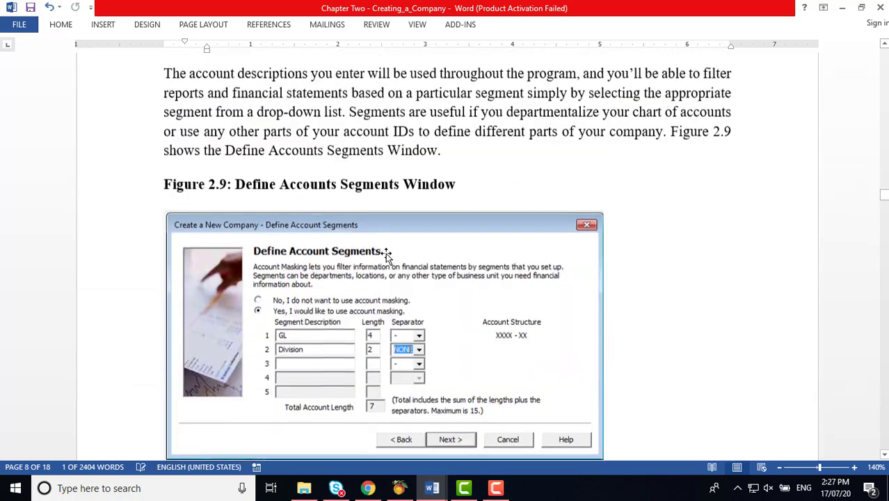
left_click(399, 488)
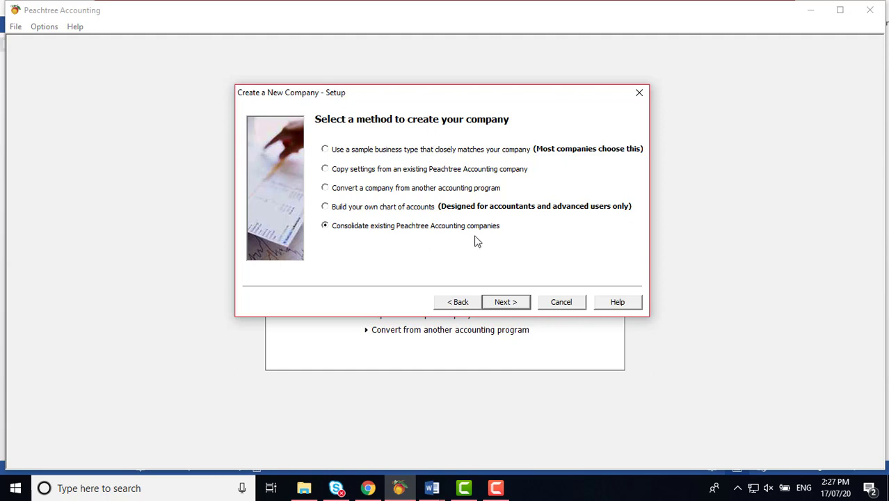
Step: Switch the method from consolidation back to 'Build your own chart of accounts'
left_click(325, 207)
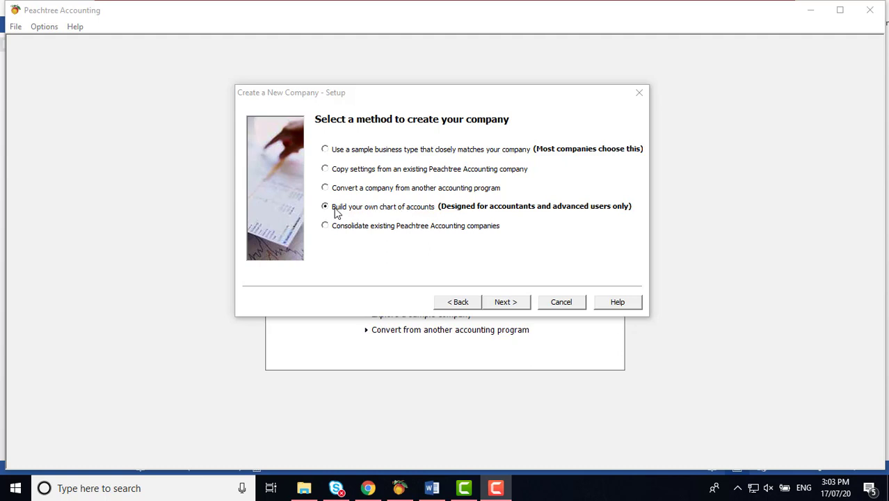
Step: Advance to Define Account Segments and select 'Yes, I would like to use account masking'
left_click(516, 303)
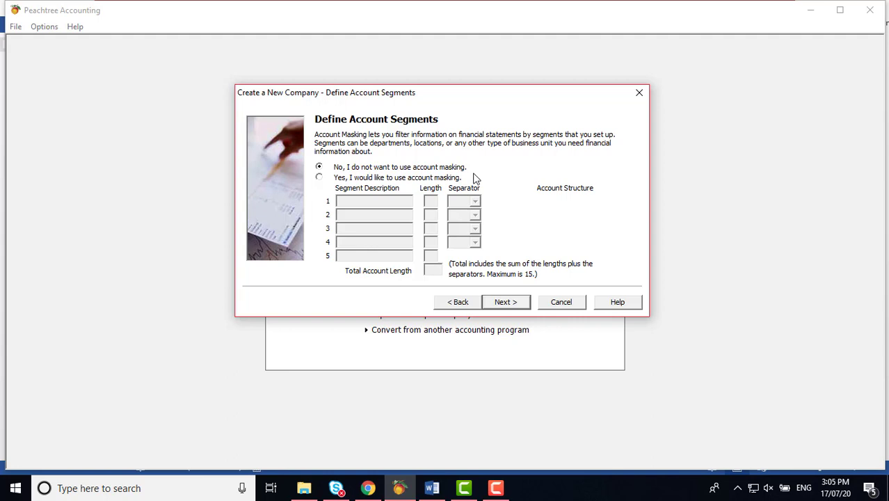
left_click(319, 178)
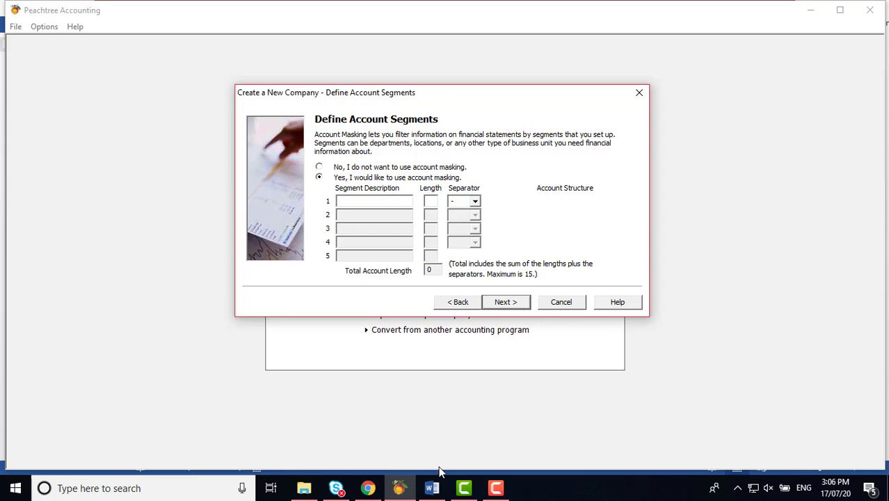
Step: Replace GL with Company in the level 1 segment description cell of the Word table
left_click(434, 489)
scroll(426, 322, "down", 3)
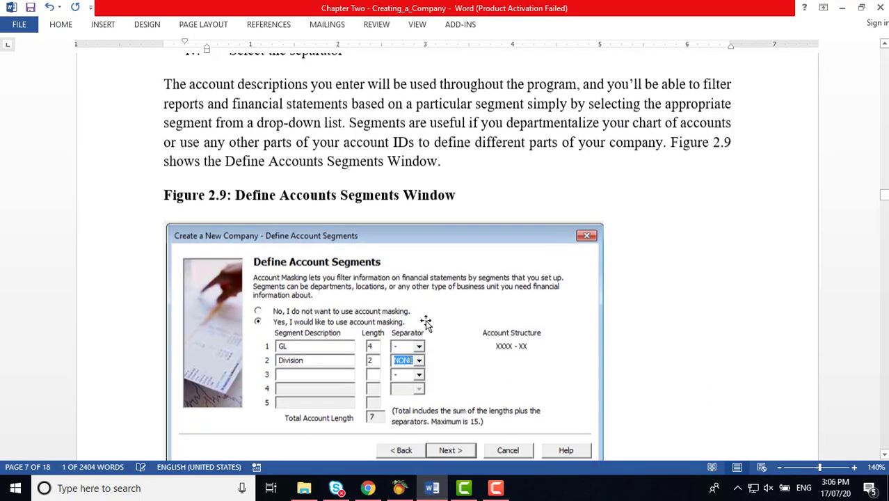
scroll(426, 322, "down", 5)
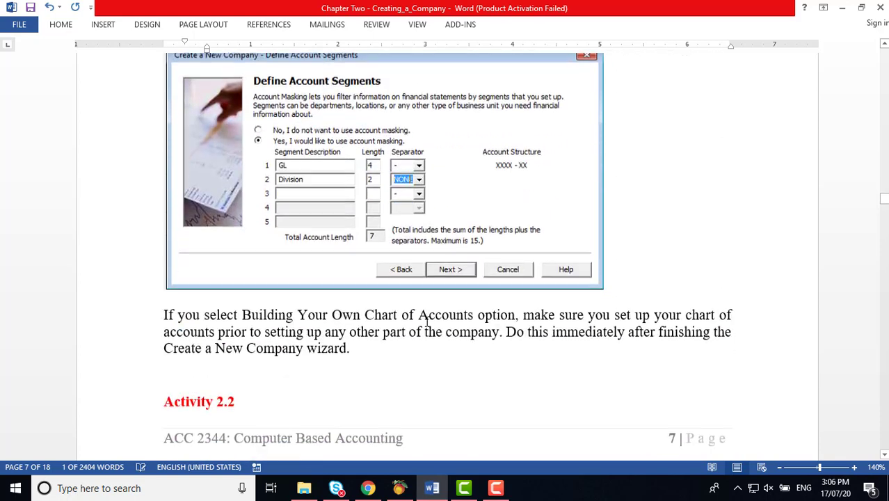
scroll(427, 321, "down", 4)
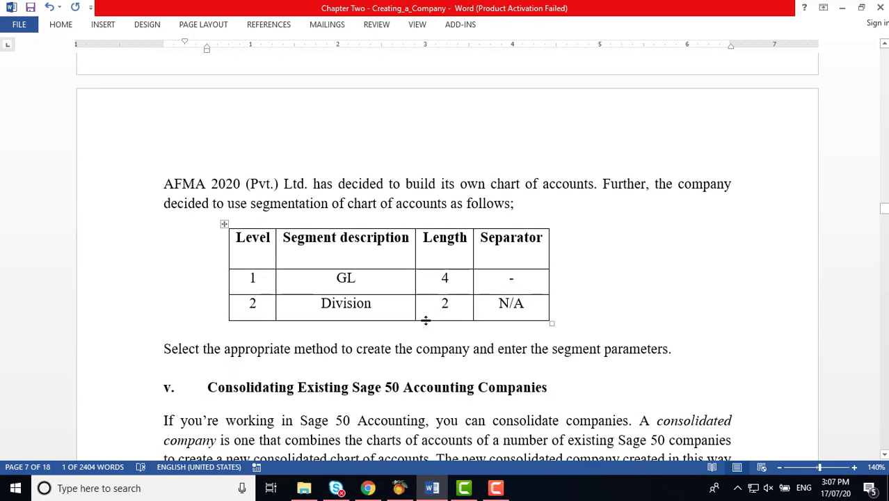
scroll(425, 320, "down", 1)
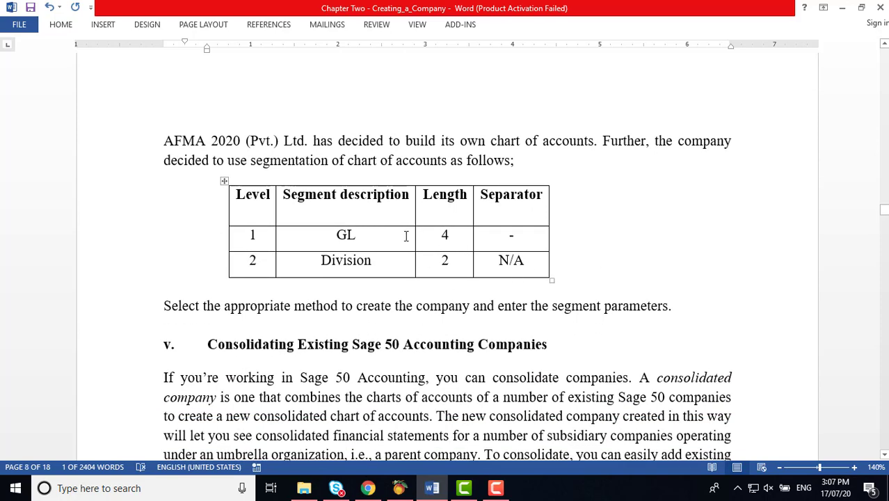
left_click(370, 234)
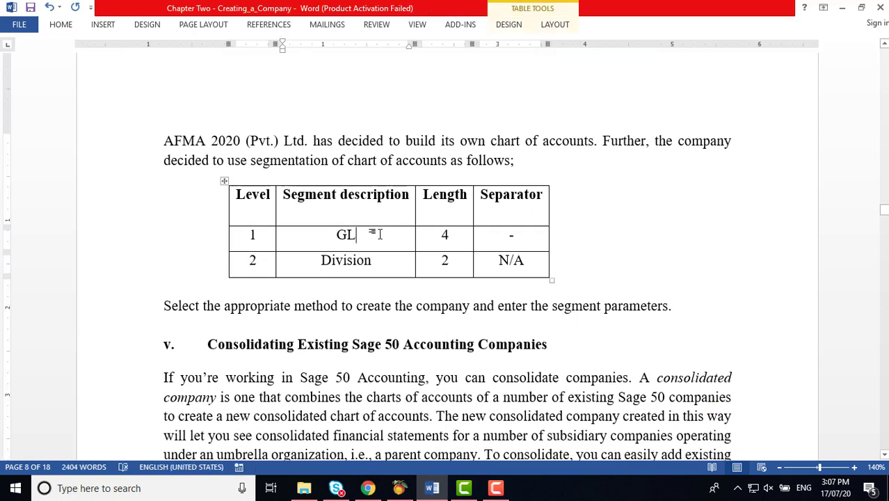
key("BackSpace")
key("BackSpace")
key("ctrl+l")
type("C")
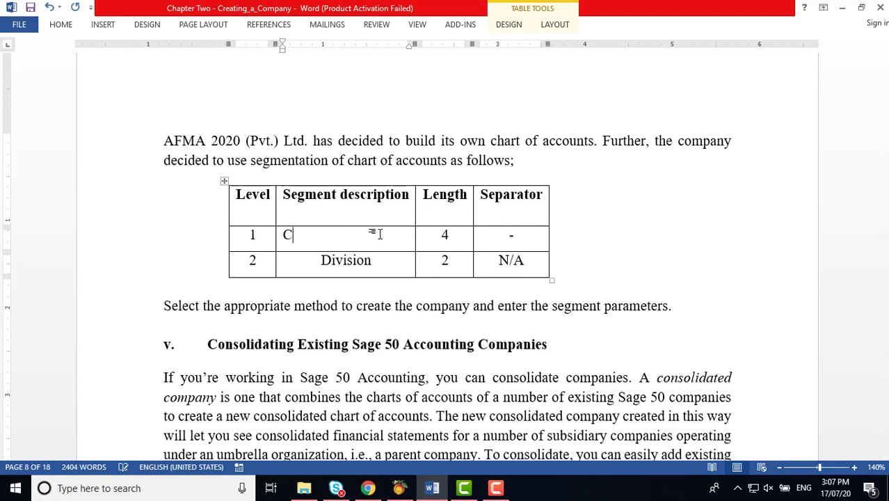
type("ompany")
left_click(594, 257)
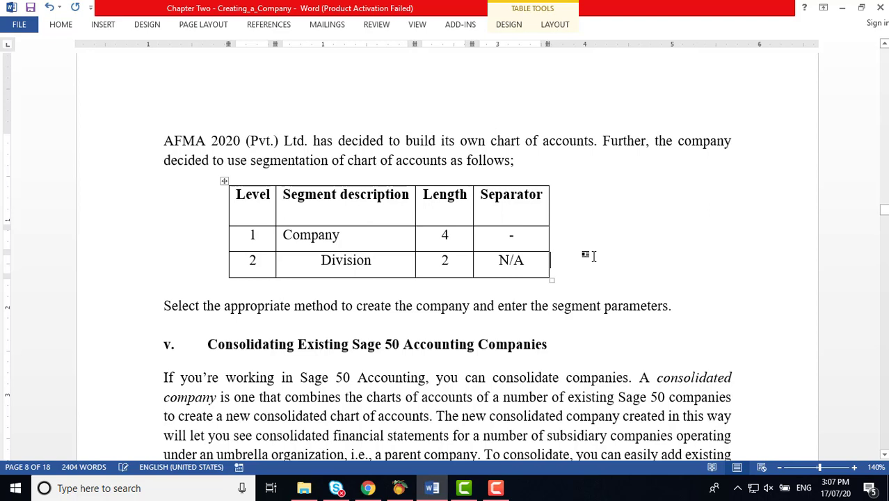
Step: Centre the Company text in its cell and enter '-' in the level 1 separator cell
left_click(294, 235)
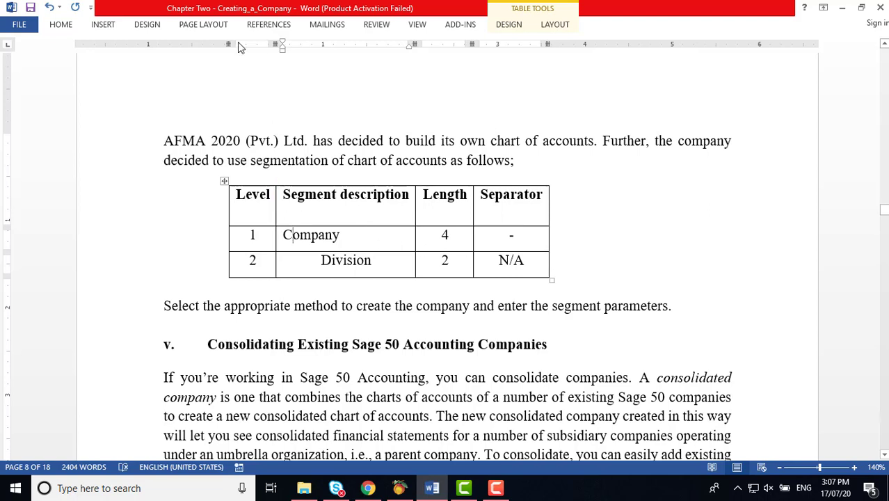
left_click(60, 26)
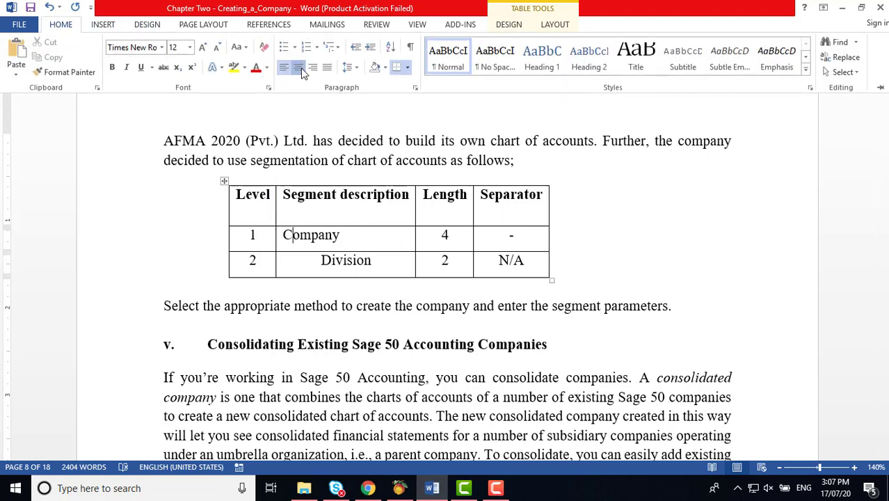
left_click(298, 67)
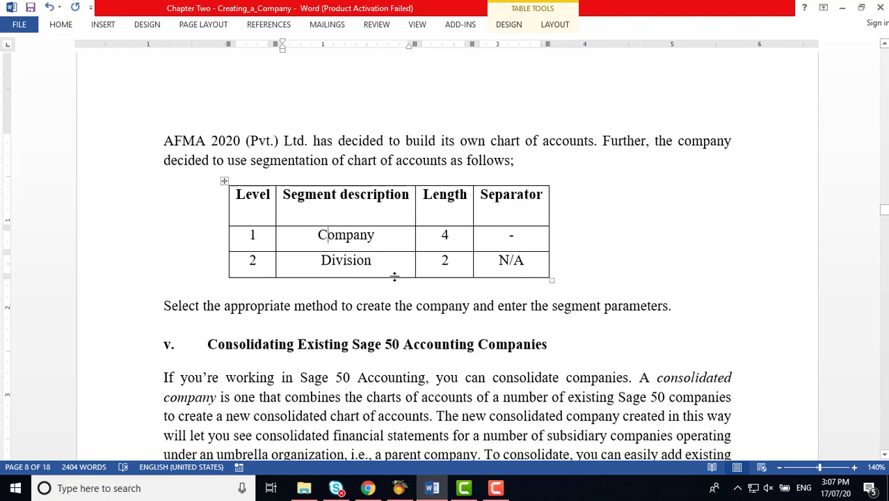
left_click(376, 236)
left_click(512, 240)
type("-")
left_click(399, 487)
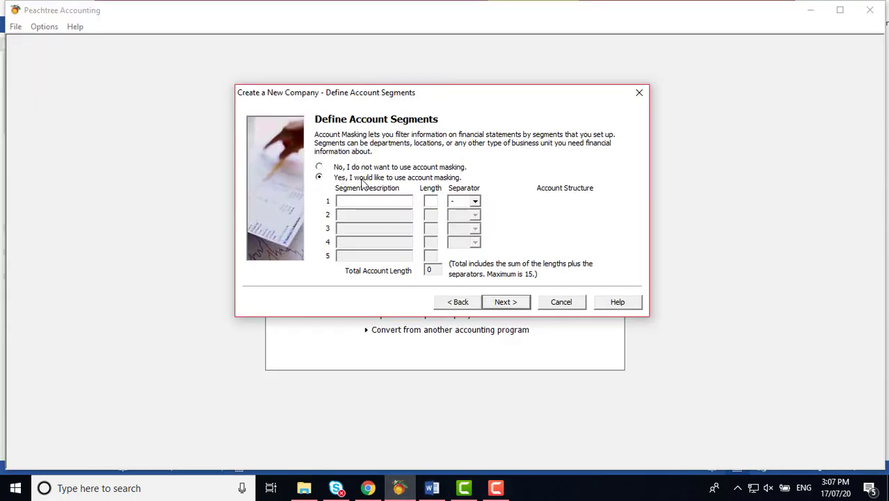
Step: Define segment 1 as Company with length 4 and a dash separator
left_click(359, 203)
type("Co")
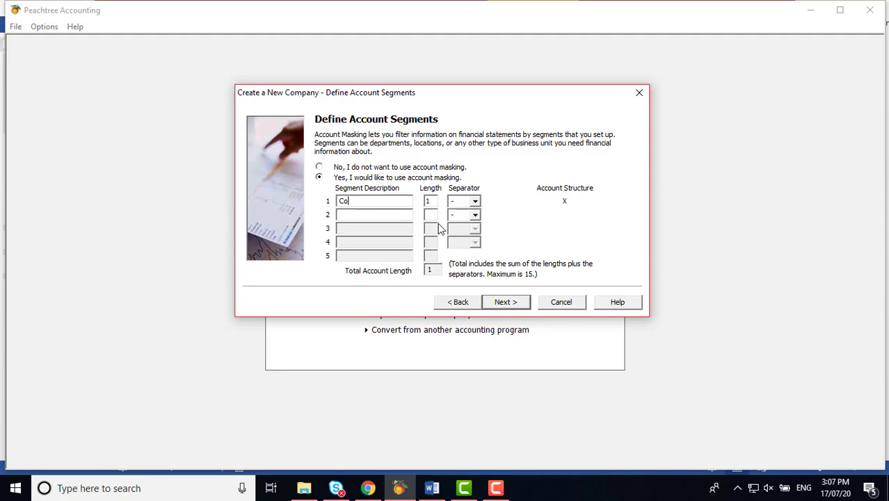
type("mpany")
left_click(434, 201)
key("BackSpace")
type("4")
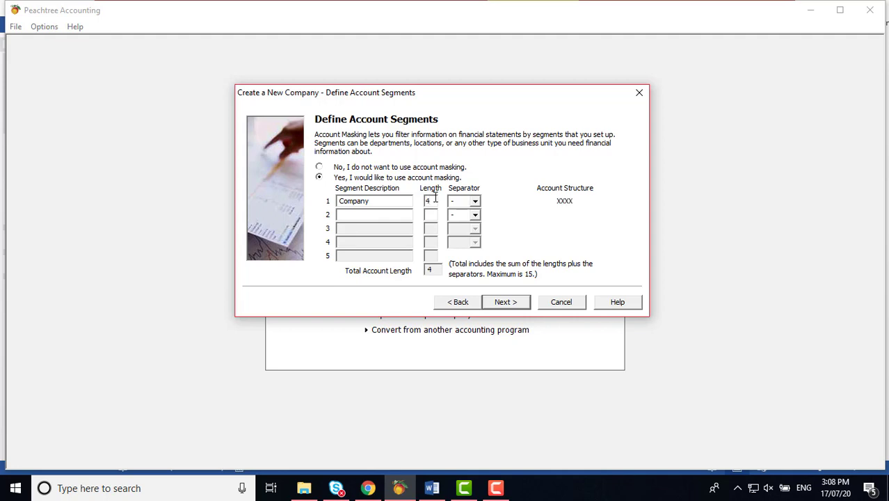
left_click(475, 201)
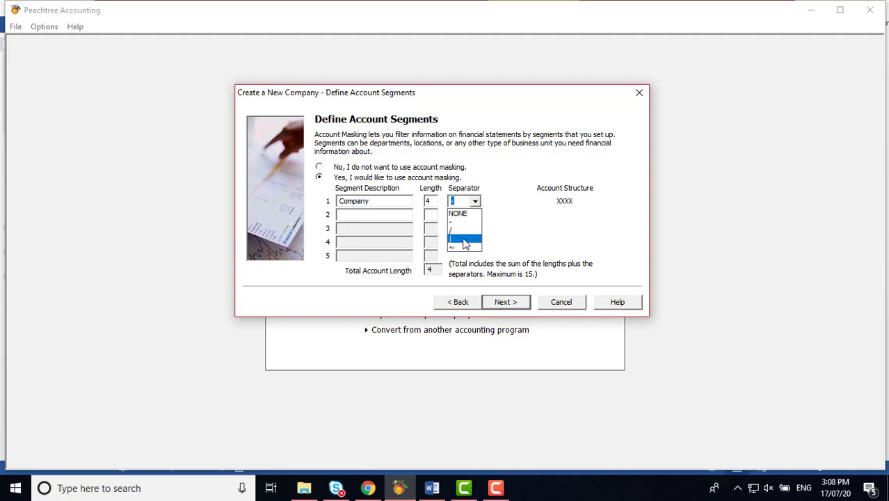
left_click(455, 223)
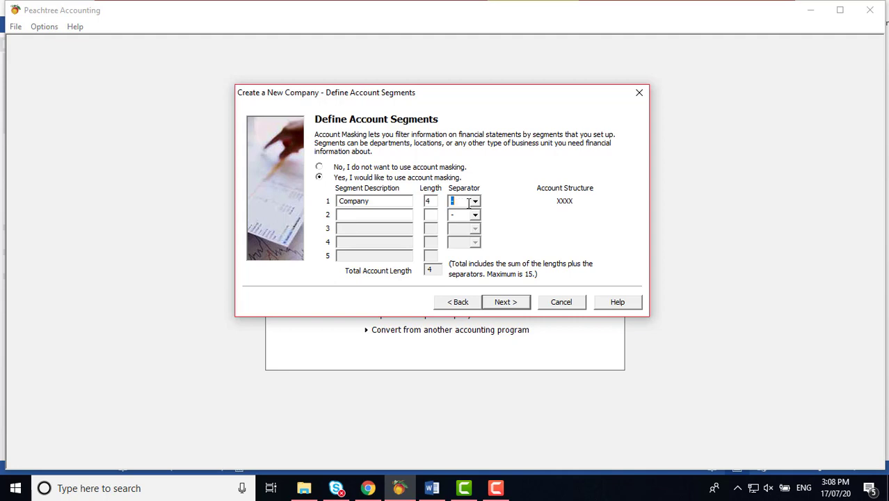
Step: Define segment 2 as Division with length 2 and no separator, then continue
left_click(367, 216)
type("Division")
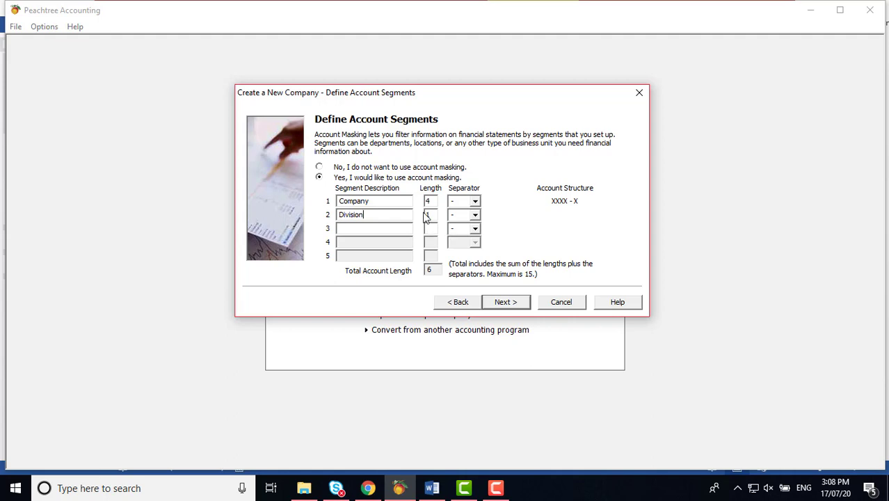
key("BackSpace")
type("2")
left_click(477, 217)
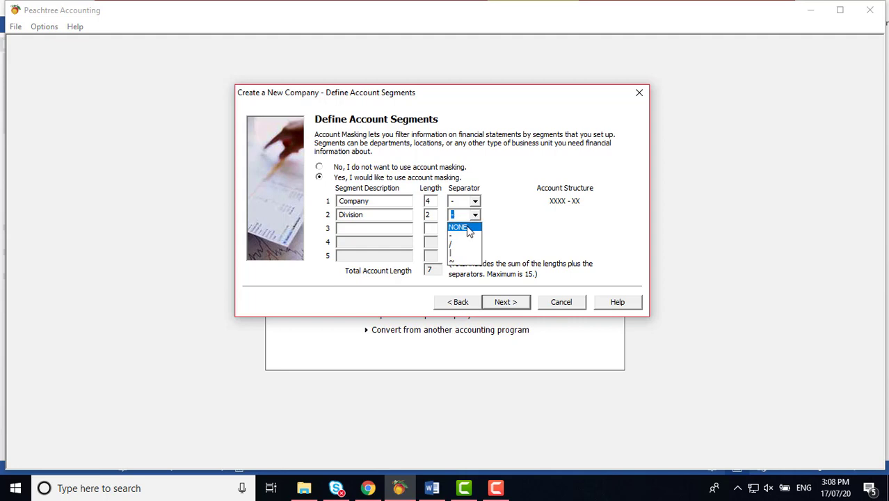
left_click(459, 227)
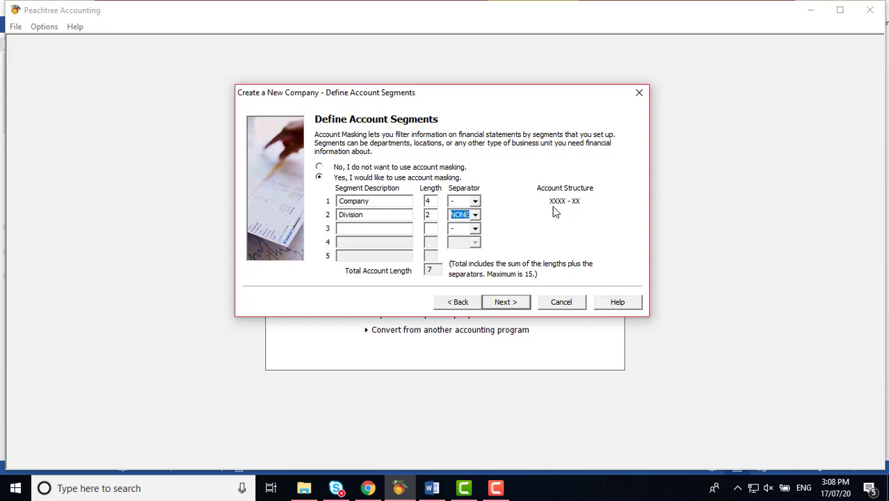
left_click(432, 271)
left_click(519, 303)
Step: Add a blank line above Activity 2.2 so it moves to page 8 with its segment table
left_click(431, 488)
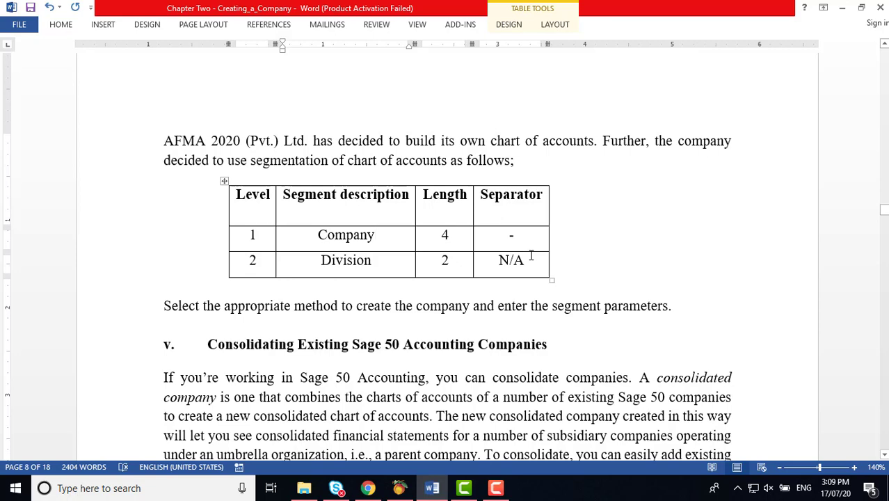
scroll(530, 259, "up", 5)
scroll(531, 260, "down", 1)
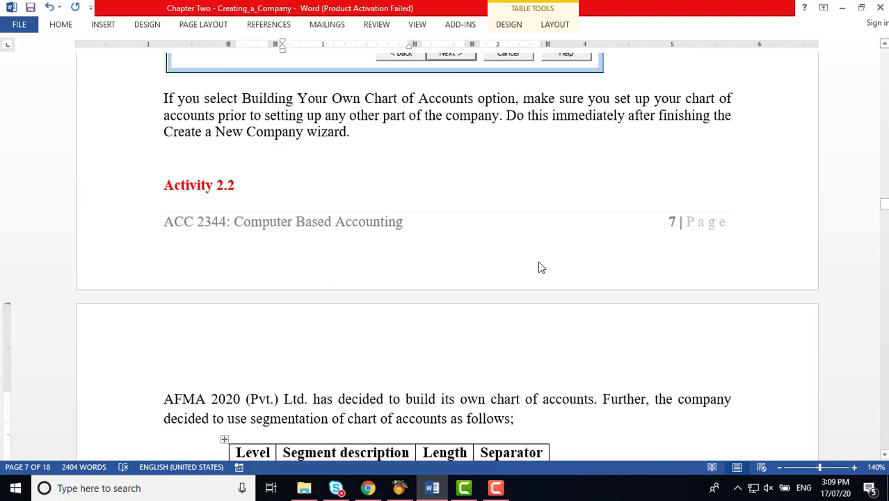
left_click(245, 172)
key("Return")
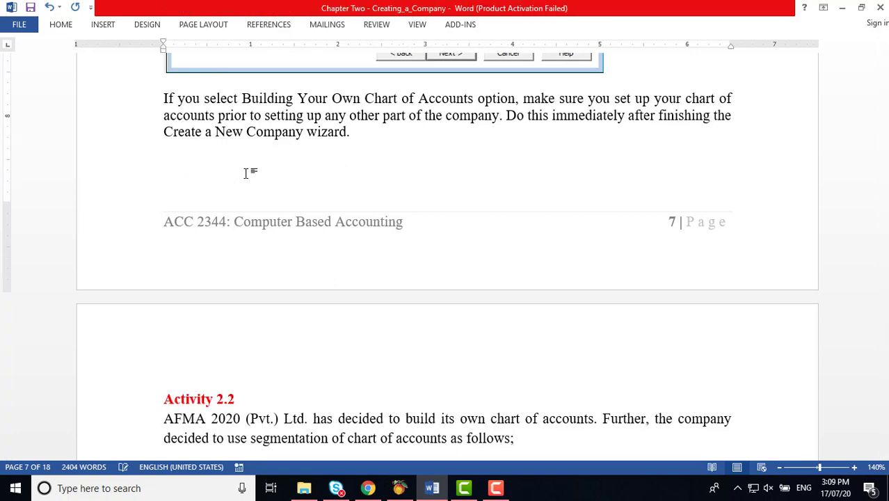
scroll(546, 240, "down", 5)
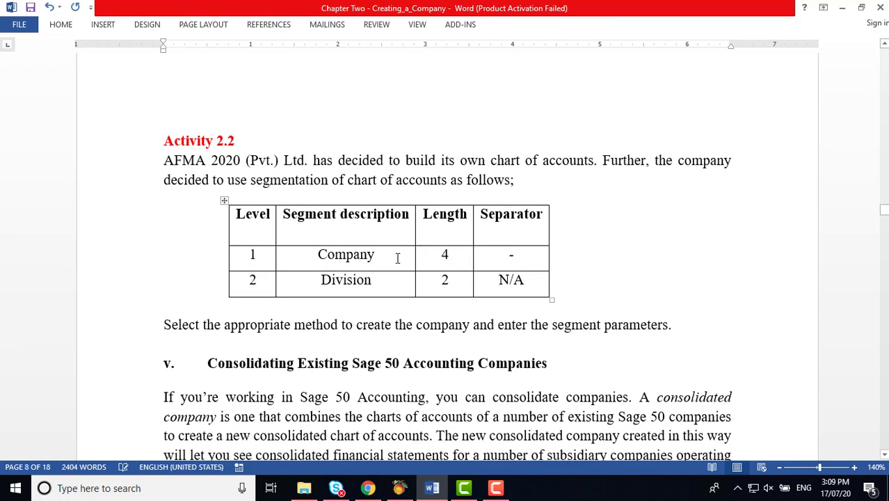
left_click(397, 254)
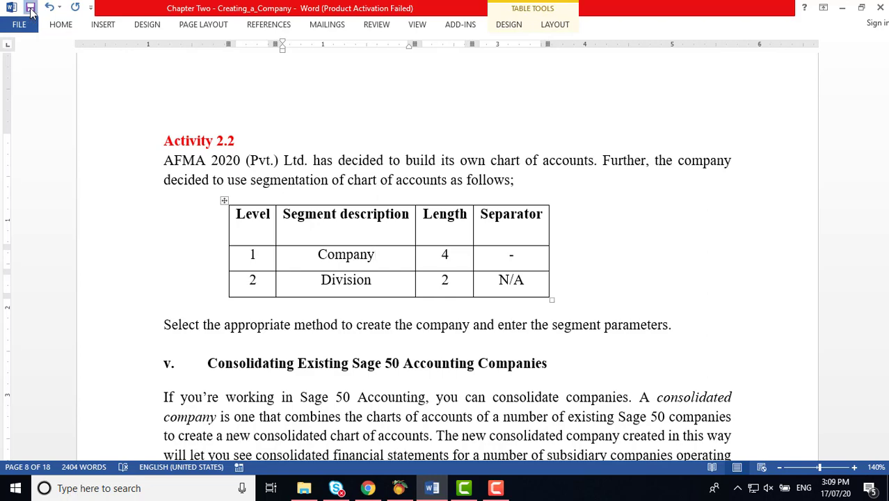
scroll(655, 217, "down", 2)
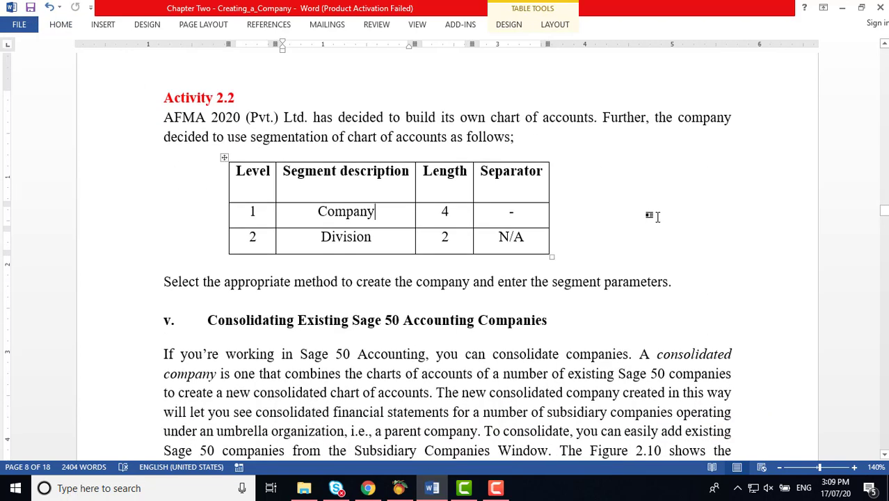
scroll(655, 217, "down", 10)
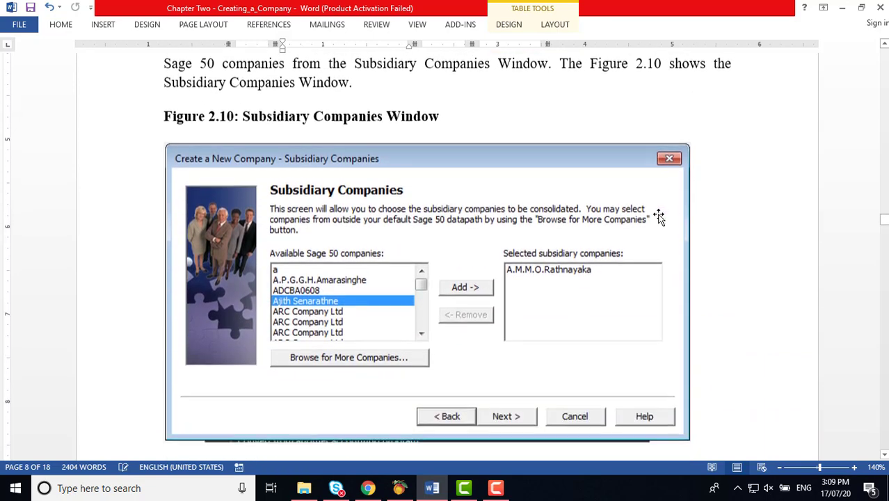
scroll(659, 215, "down", 5)
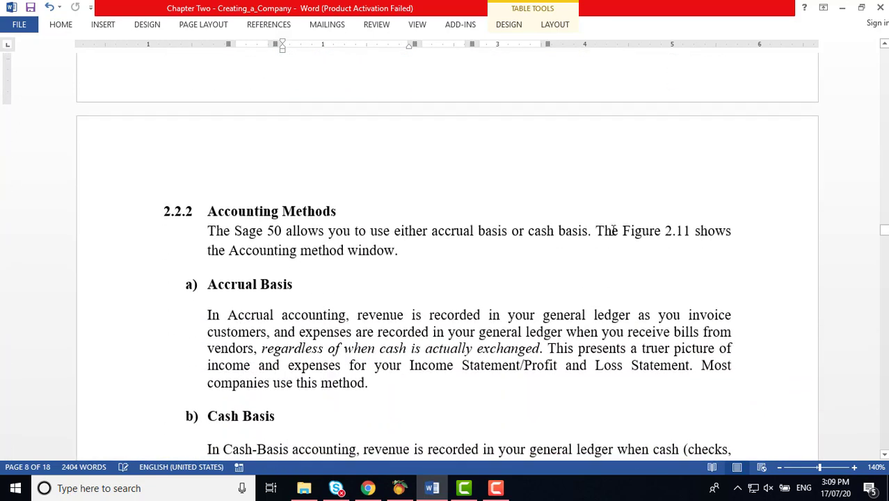
Step: Return to the Peachtree wizard's accounting method page, with Accrual selected
left_click(400, 490)
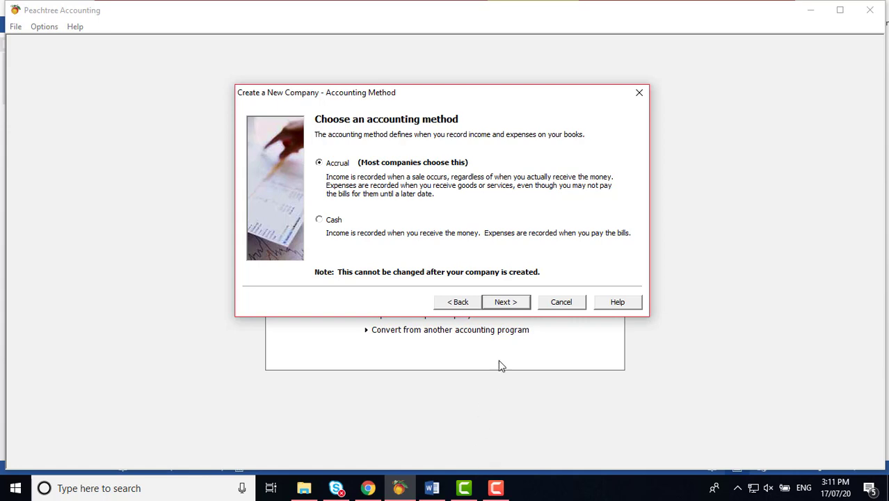
Step: Scroll the Word notes past Figure 2.11 to Activity 2.3 and section 2.2.3 Posting Methods
left_click(433, 488)
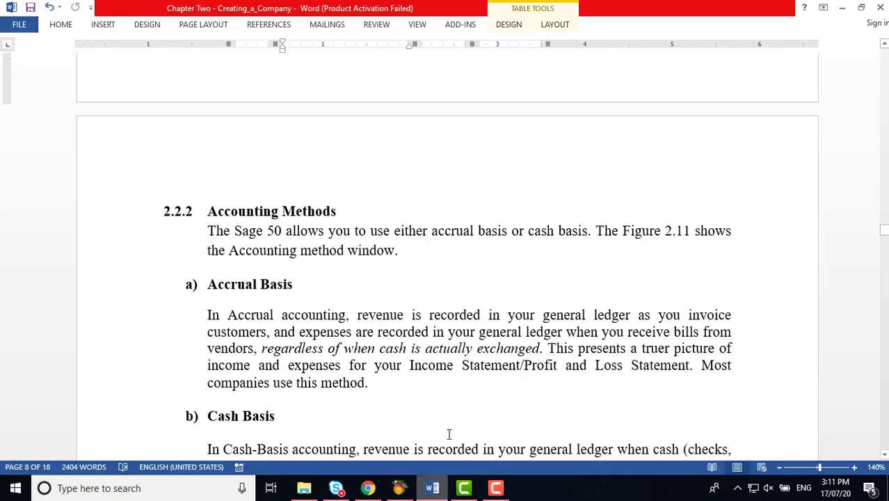
scroll(478, 355, "down", 2)
scroll(479, 354, "down", 3)
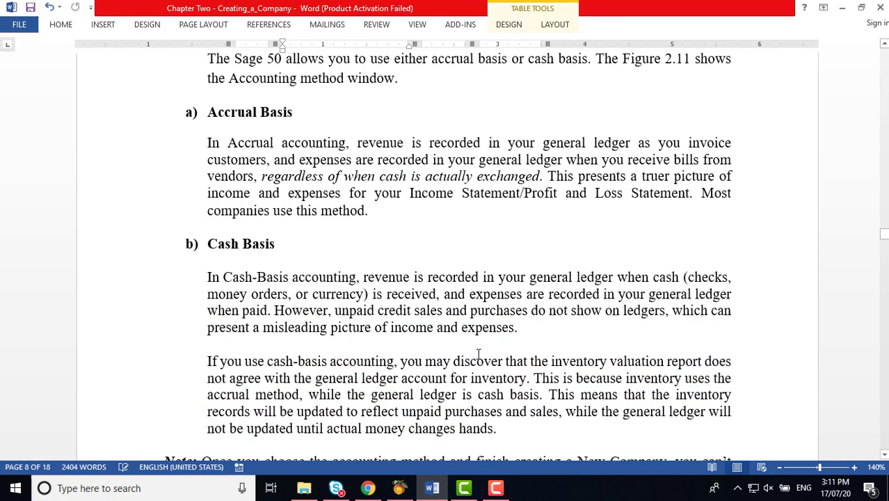
scroll(478, 355, "down", 1)
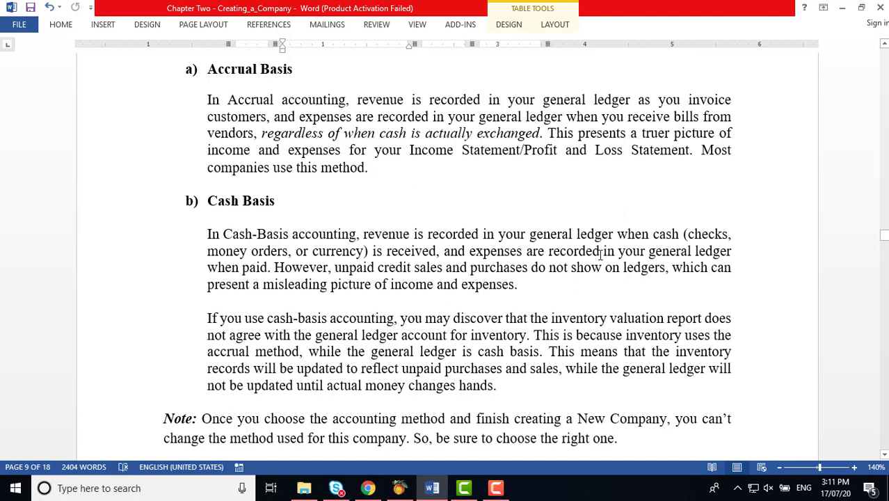
scroll(600, 255, "down", 1)
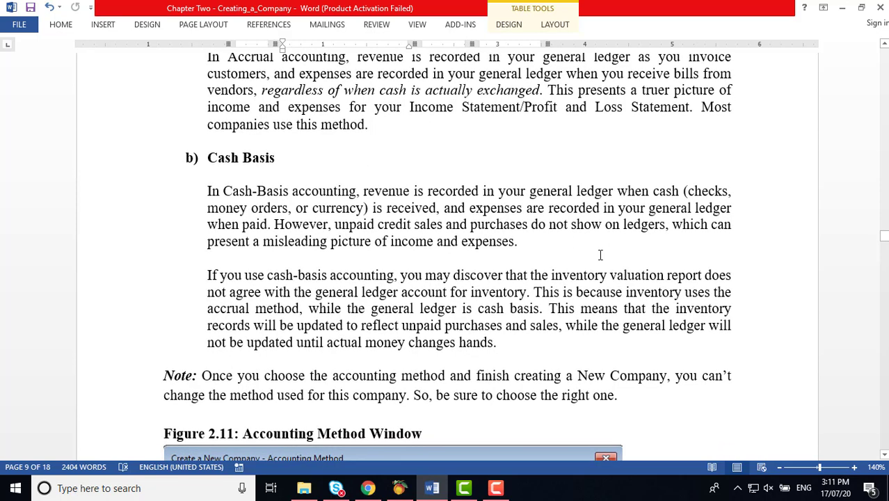
scroll(600, 255, "down", 1)
scroll(600, 255, "down", 3)
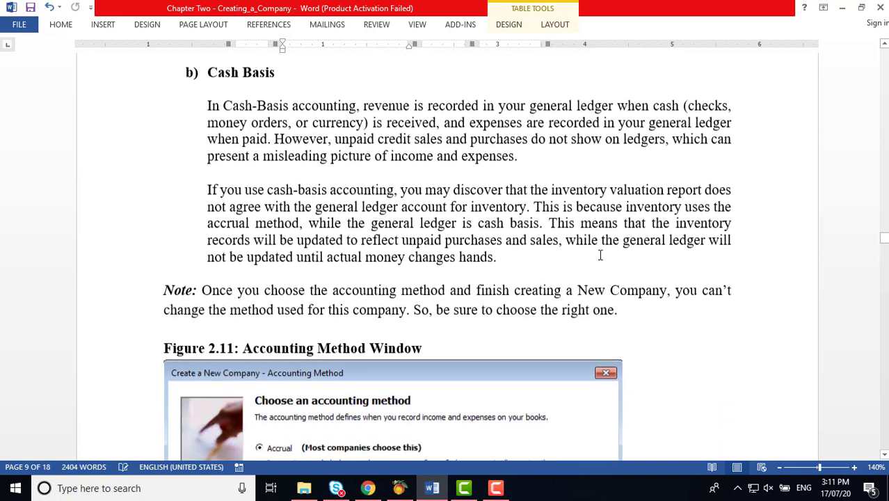
scroll(600, 255, "down", 2)
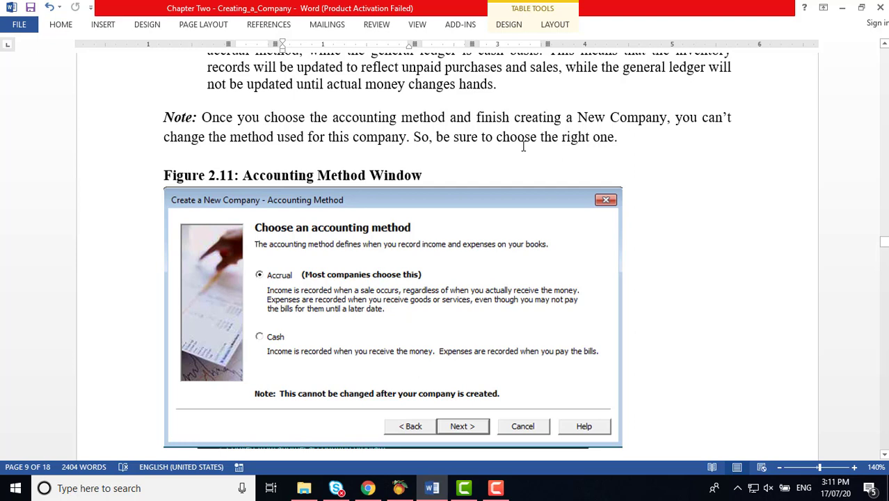
scroll(630, 180, "down", 1)
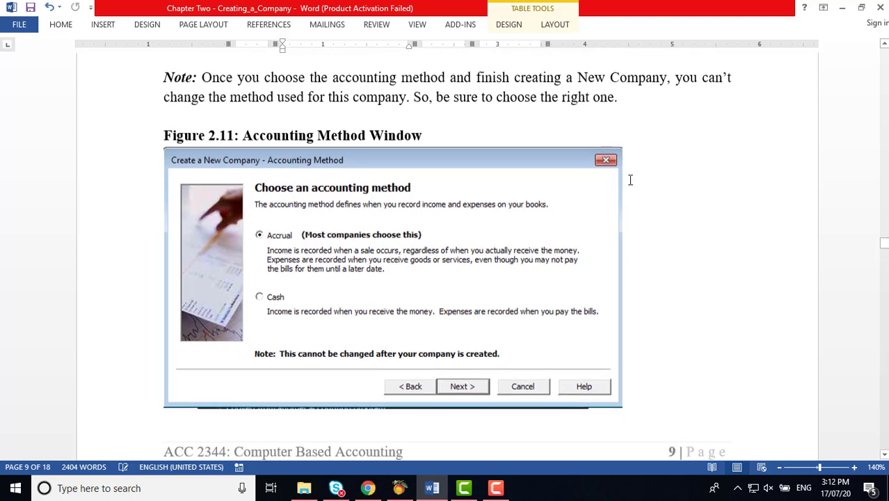
scroll(630, 180, "down", 3)
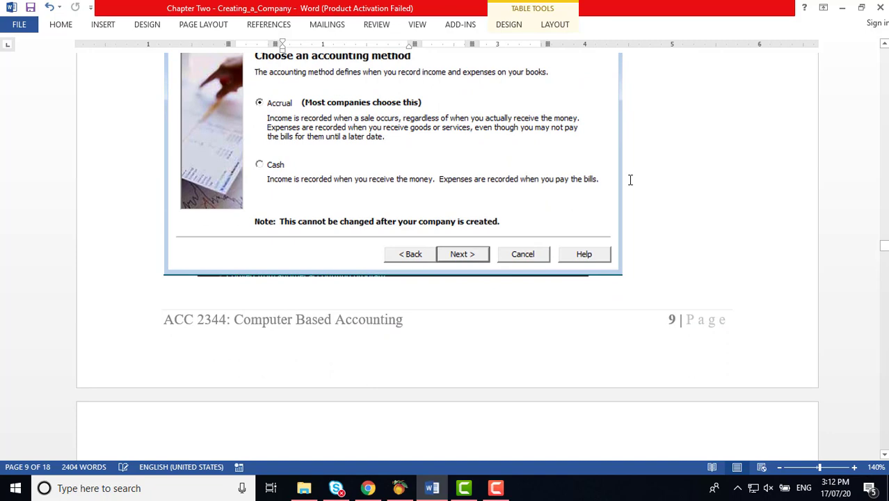
scroll(580, 189, "down", 5)
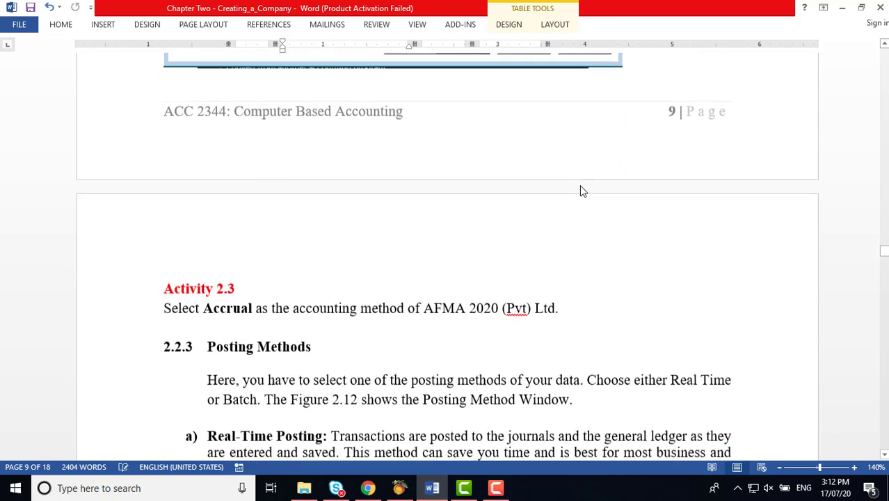
scroll(583, 191, "down", 4)
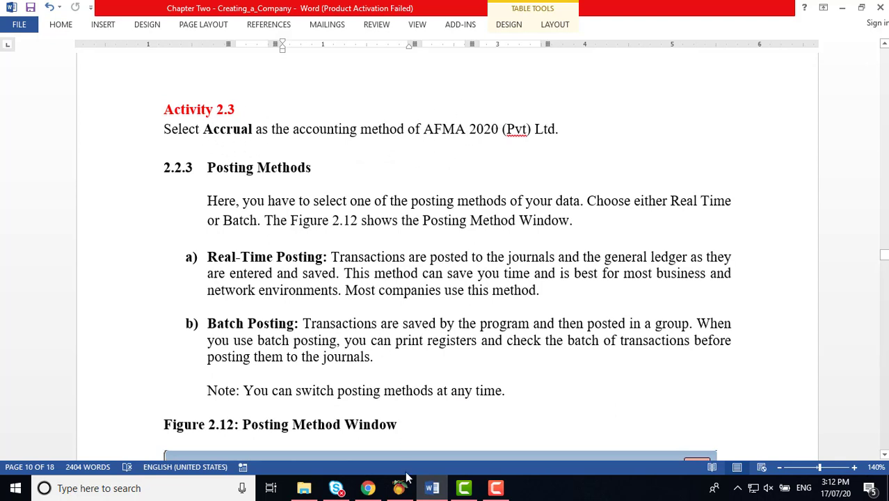
Step: Keep Accrual as the accounting method and advance to the posting method page
mouse_move(402, 492)
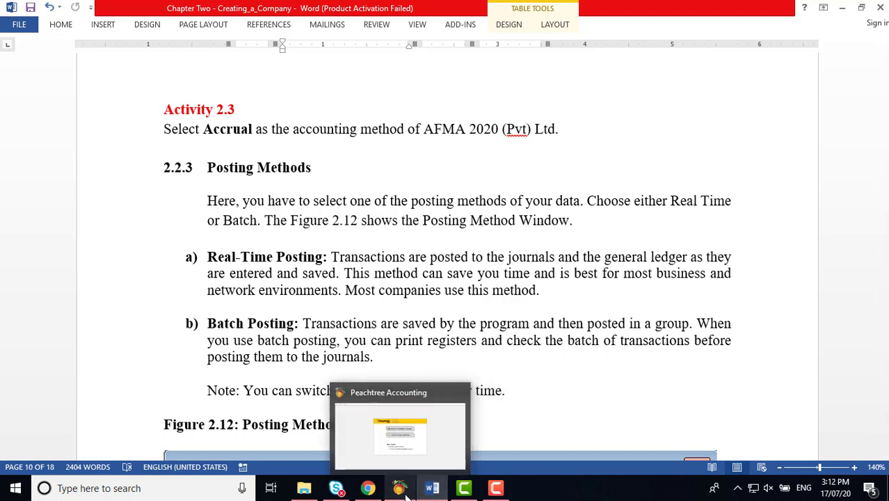
left_click(409, 496)
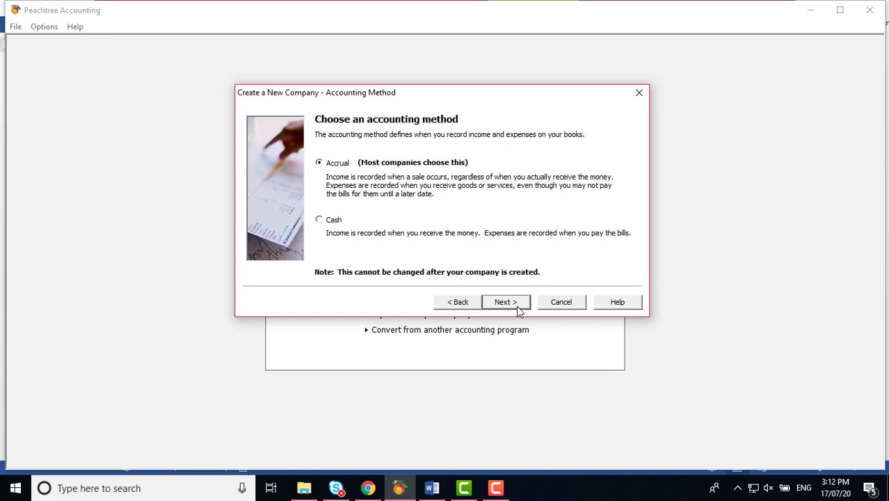
left_click(518, 309)
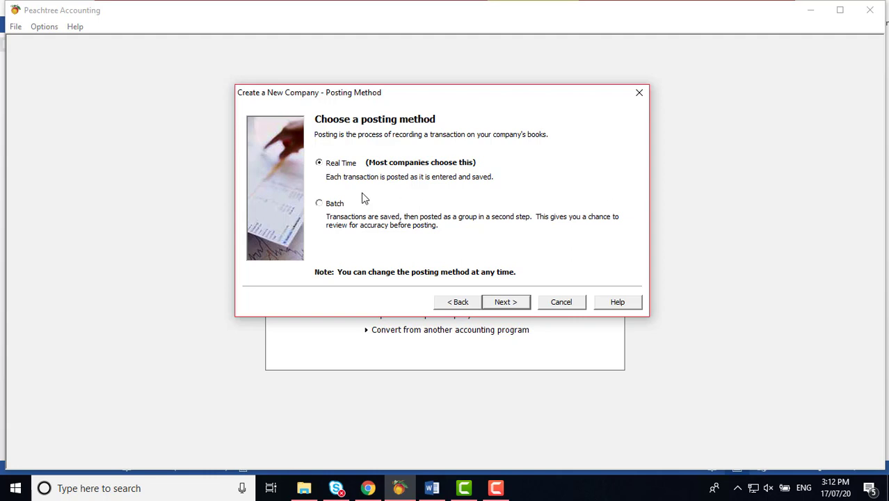
left_click(431, 489)
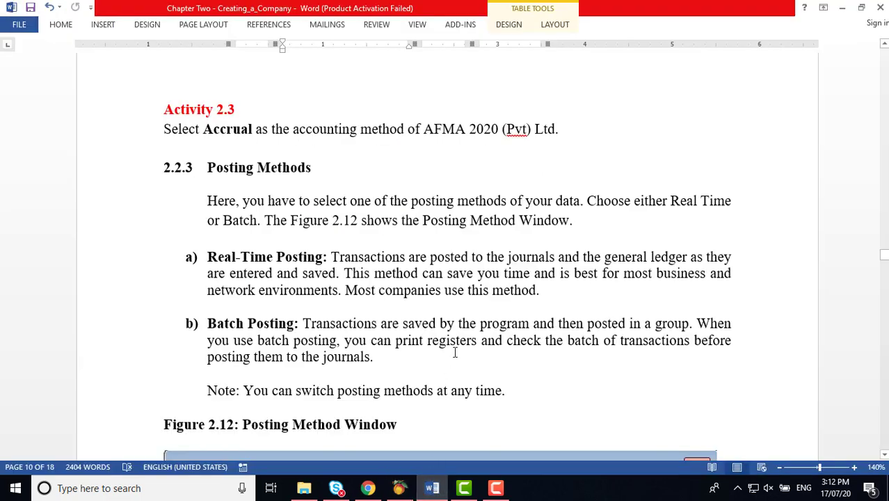
scroll(456, 344, "down", 3)
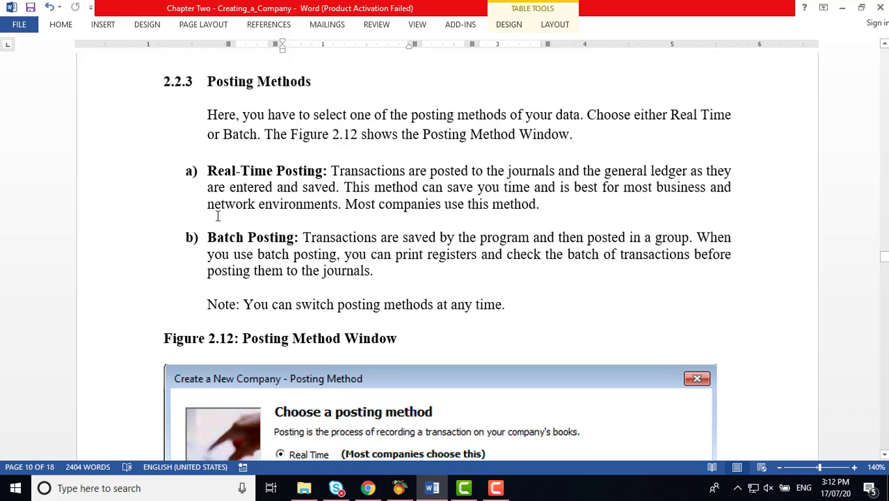
left_click(310, 238)
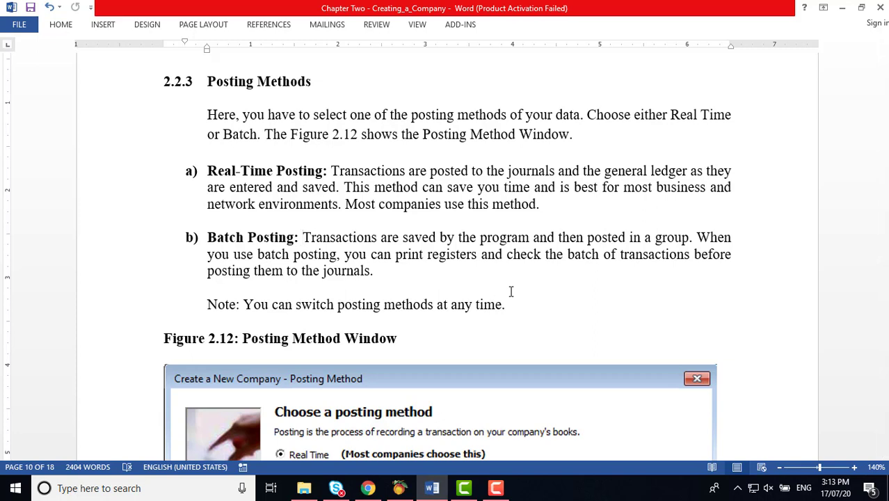
left_click(302, 237)
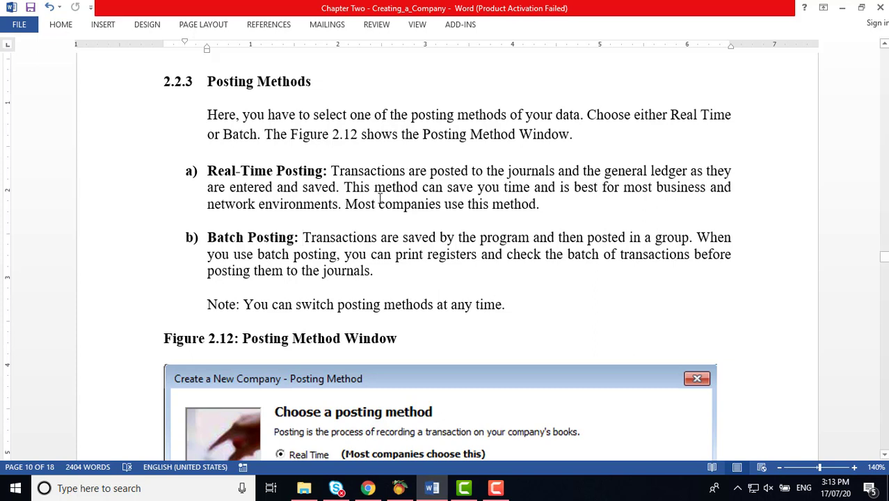
Step: Keep Real Time posting and choose accounting periods that do not match calendar months
mouse_move(433, 496)
left_click(398, 488)
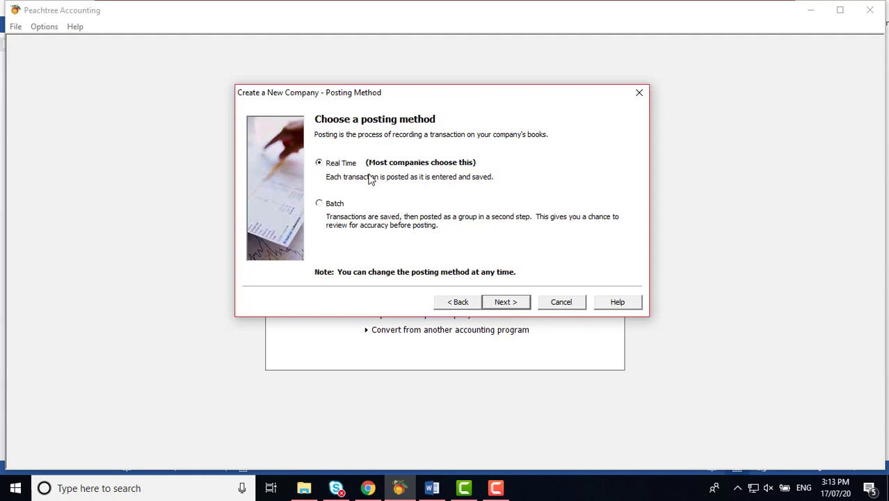
left_click(514, 306)
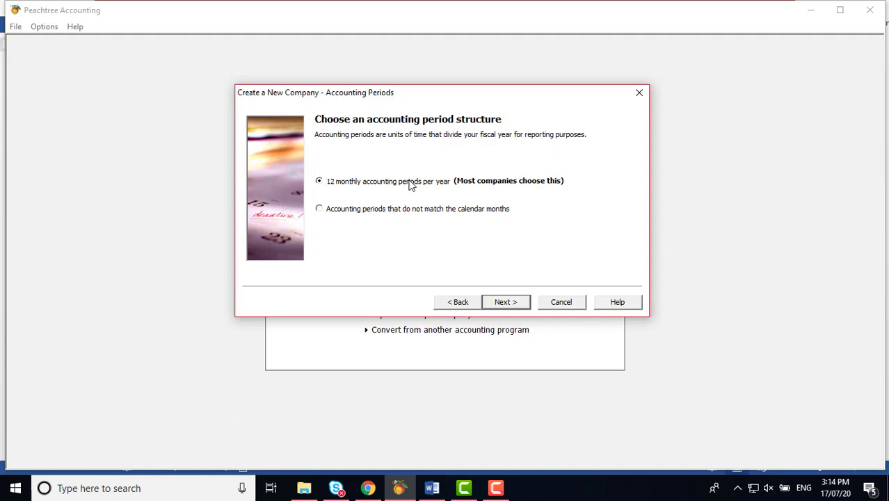
left_click(320, 209)
left_click(432, 488)
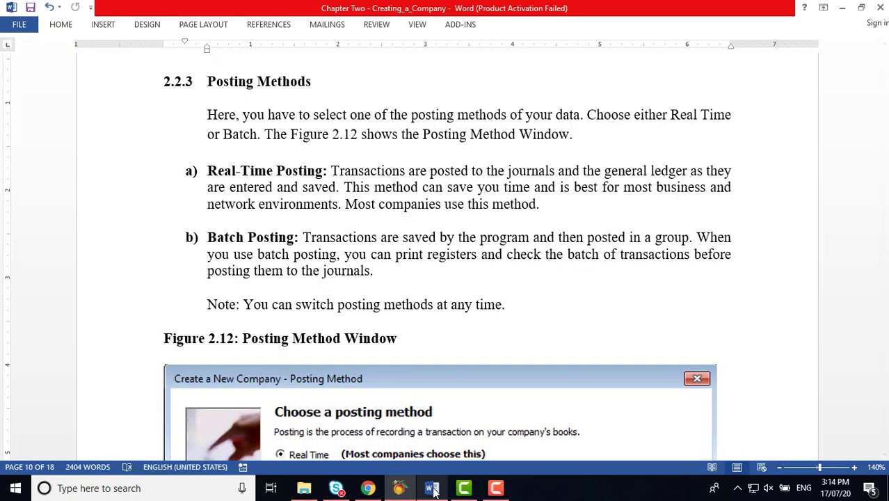
Step: Scroll the Word notes down to Figure 2.15, the Fiscal Year window, on page 12
scroll(510, 283, "down", 2)
scroll(513, 284, "down", 1)
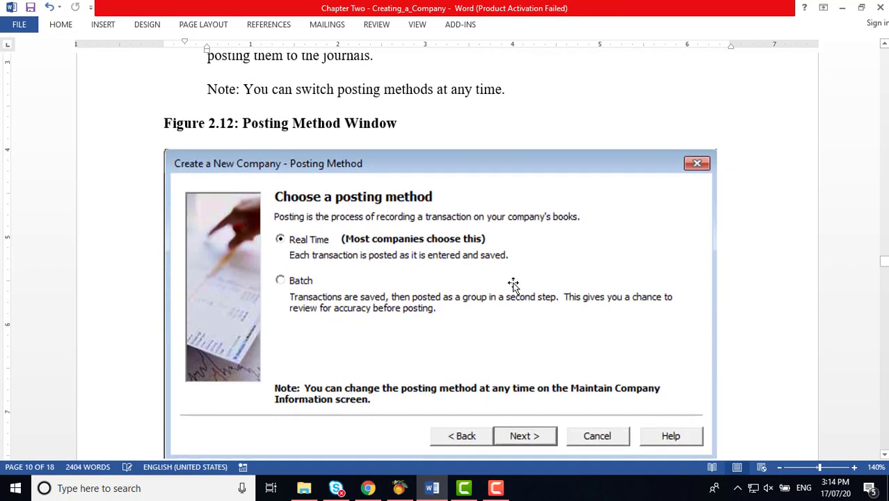
scroll(513, 284, "down", 5)
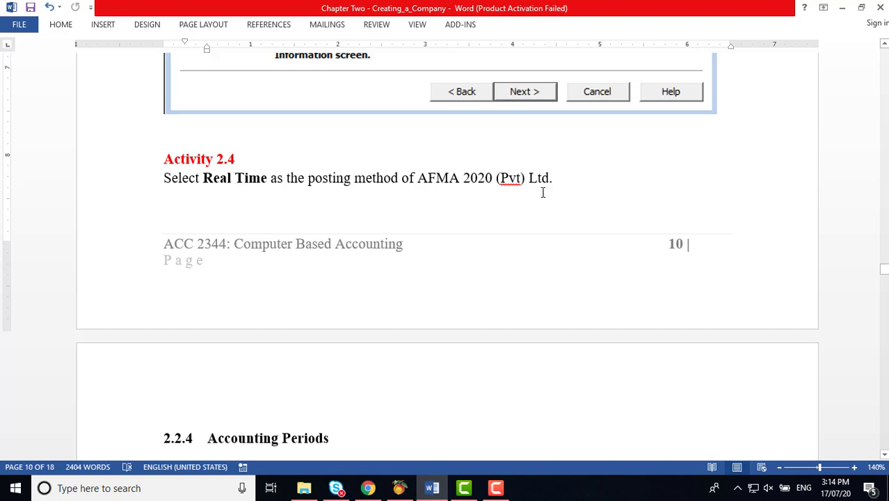
scroll(544, 195, "down", 1)
scroll(548, 198, "down", 6)
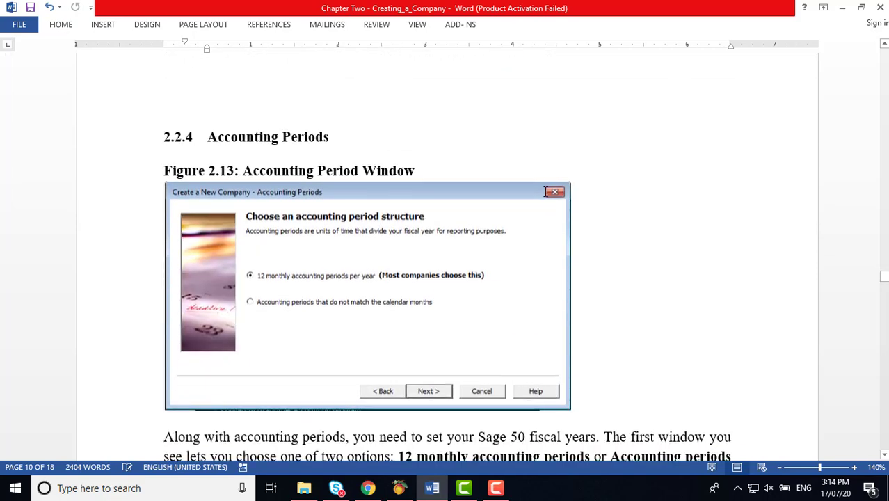
scroll(545, 195, "down", 3)
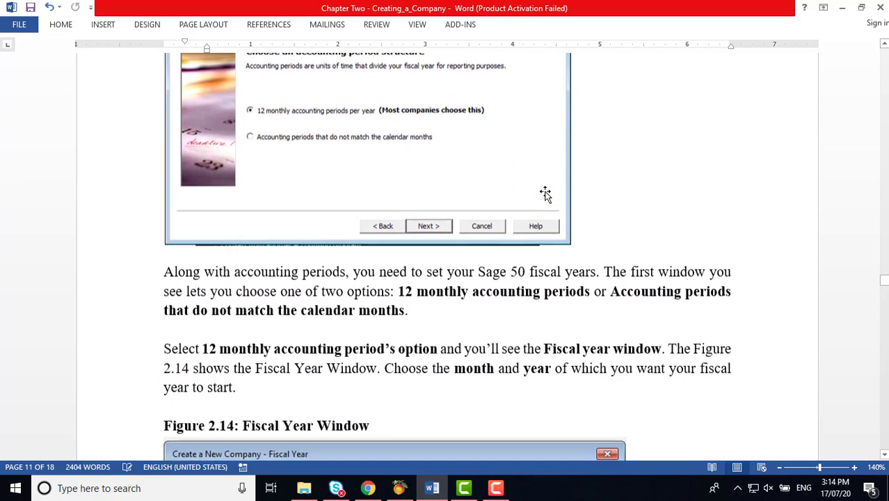
scroll(546, 195, "down", 2)
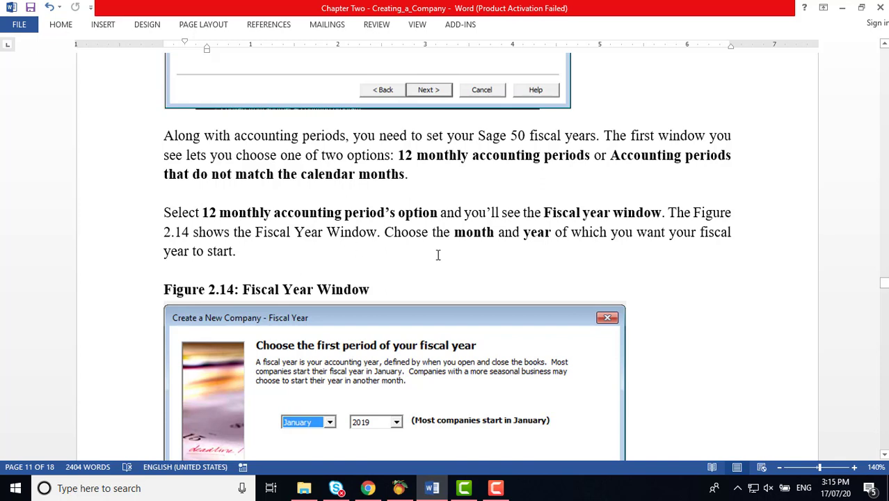
scroll(437, 254, "down", 3)
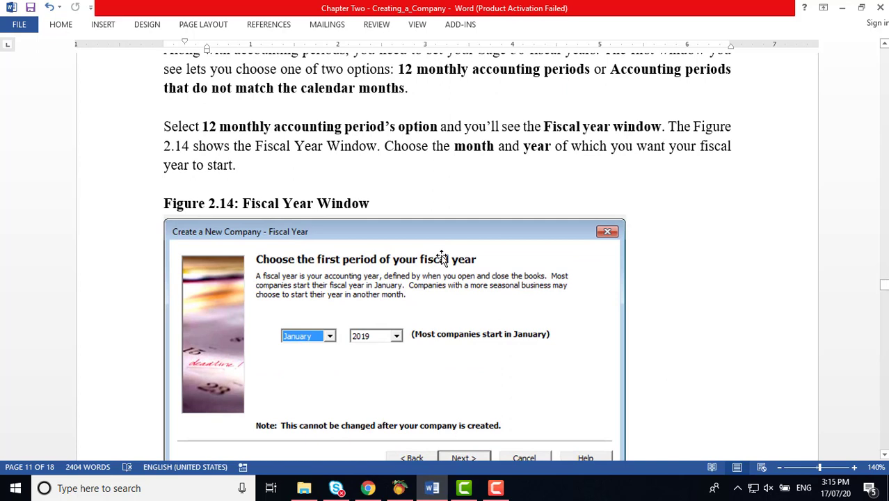
scroll(444, 256, "down", 1)
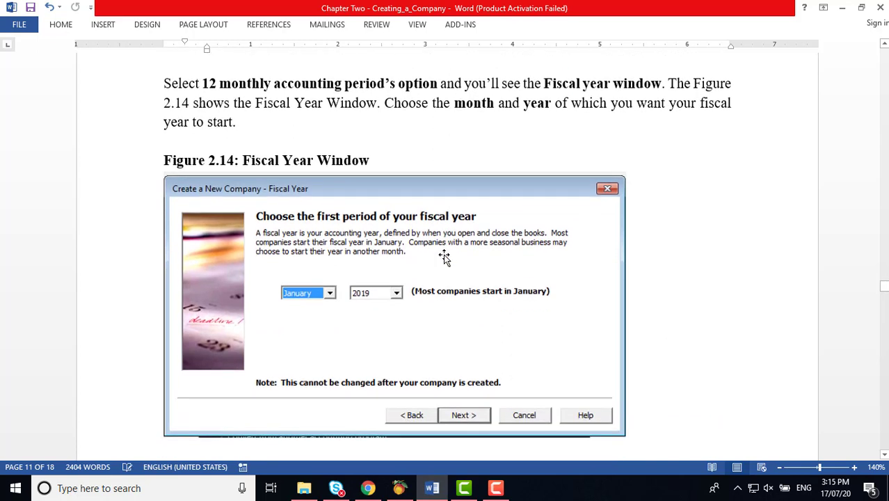
scroll(444, 256, "down", 10)
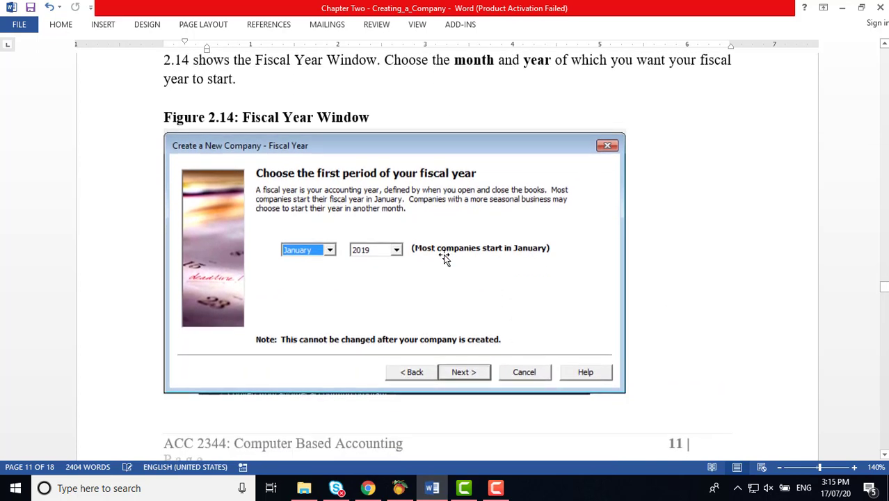
scroll(447, 255, "down", 2)
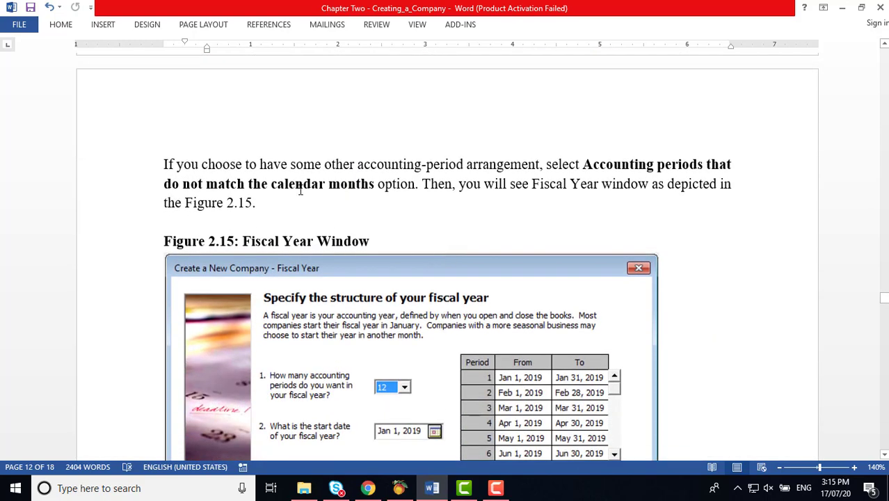
Step: Scroll to Activity 2.5's April 2020 to March 2021 fiscal year and section 2.2.5
scroll(444, 240, "down", 1)
scroll(452, 303, "down", 1)
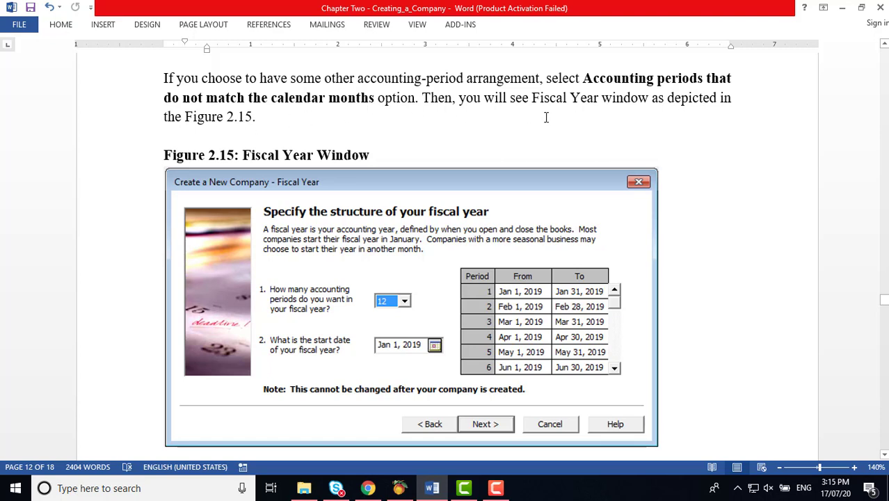
scroll(547, 119, "down", 1)
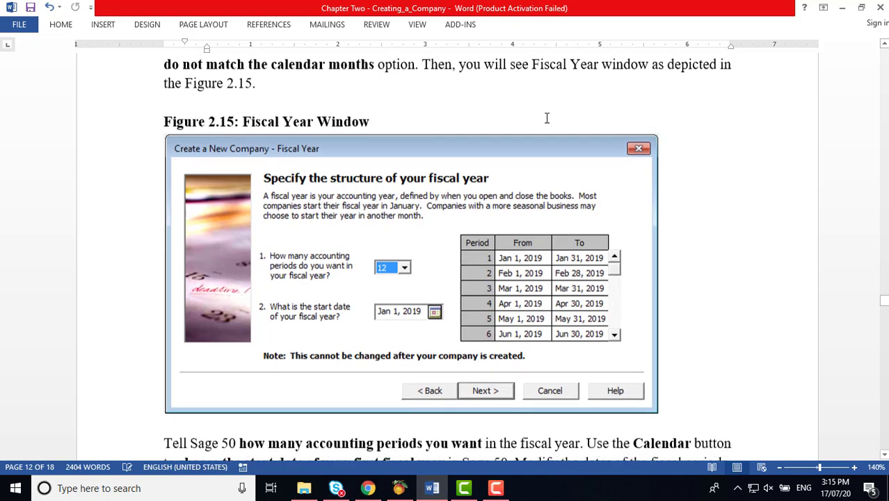
scroll(476, 222, "down", 2)
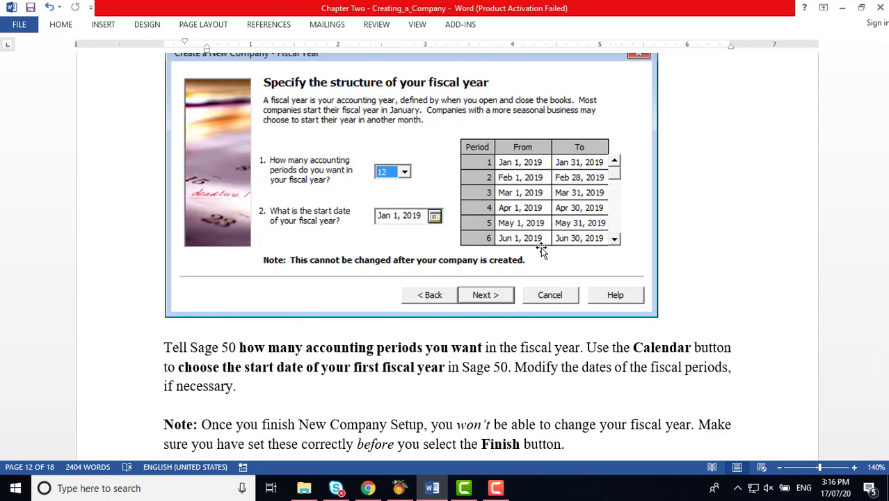
scroll(542, 252, "down", 4)
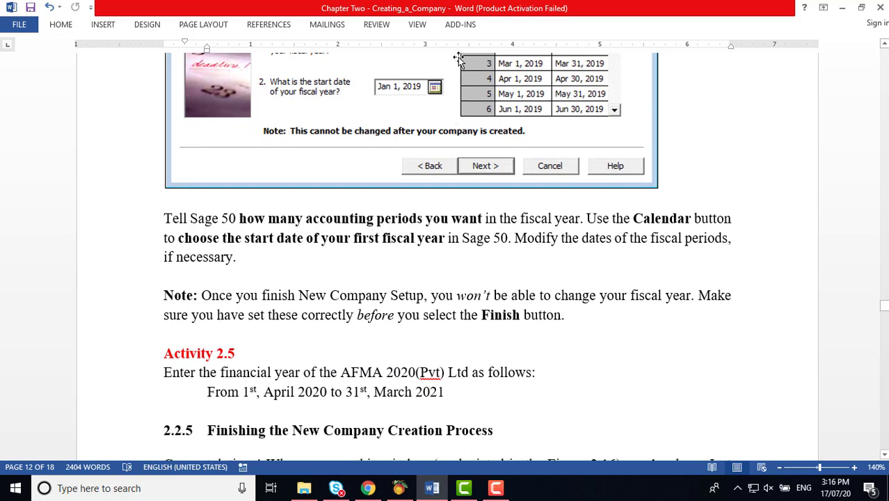
scroll(474, 119, "up", 1)
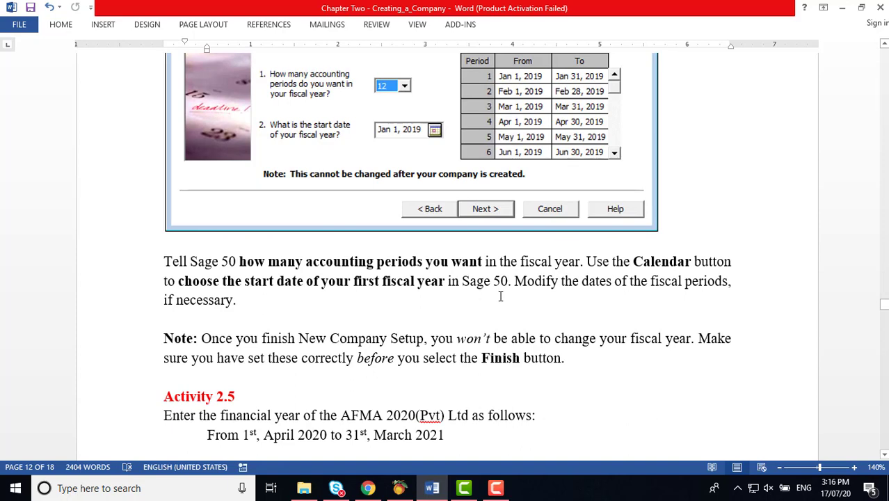
scroll(500, 296, "down", 7)
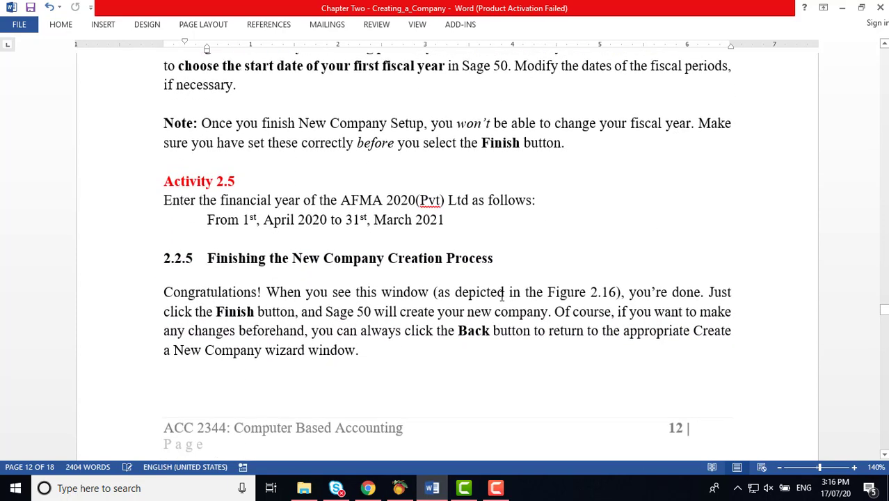
scroll(502, 296, "down", 2)
scroll(503, 294, "up", 1)
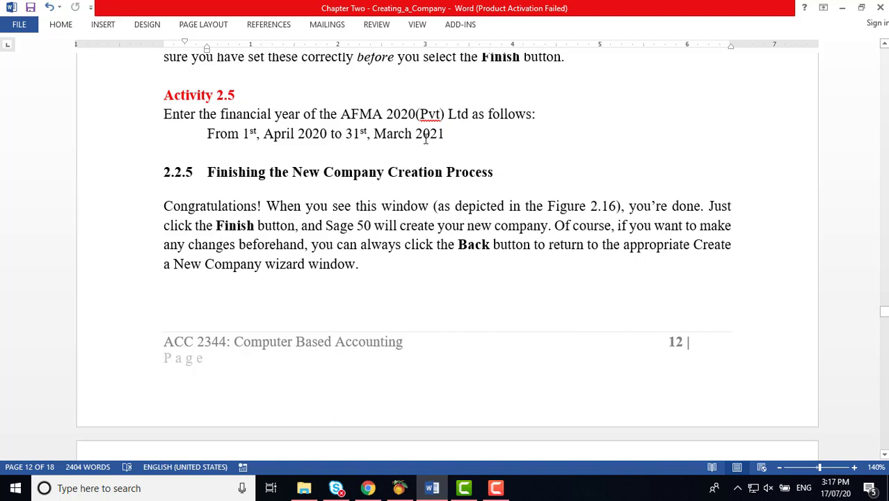
Step: Choose 12 monthly accounting periods per year in the Peachtree wizard
left_click(400, 487)
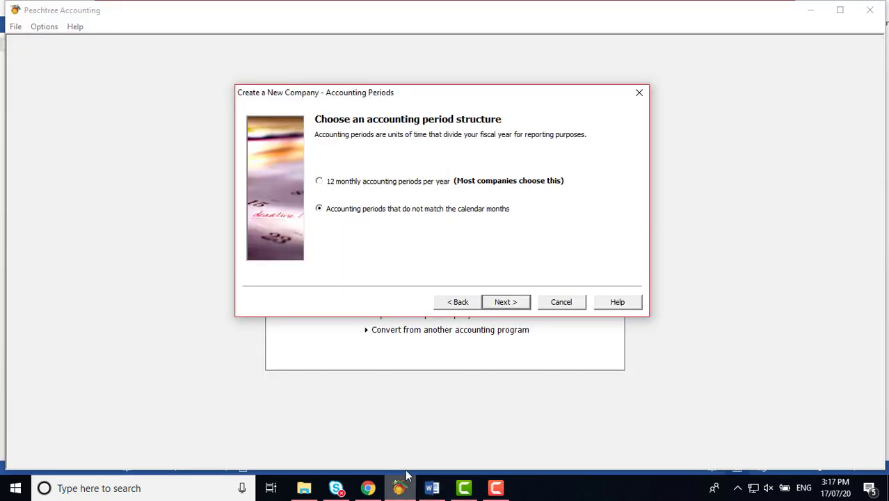
left_click(320, 182)
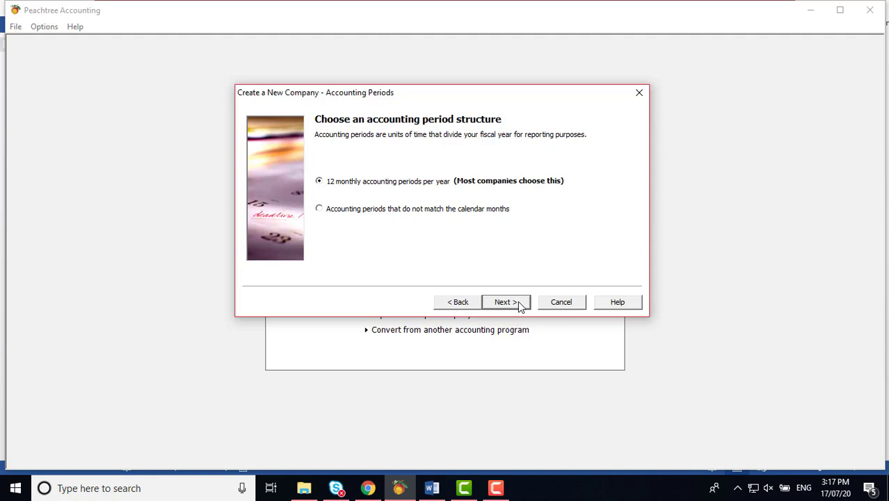
left_click(504, 303)
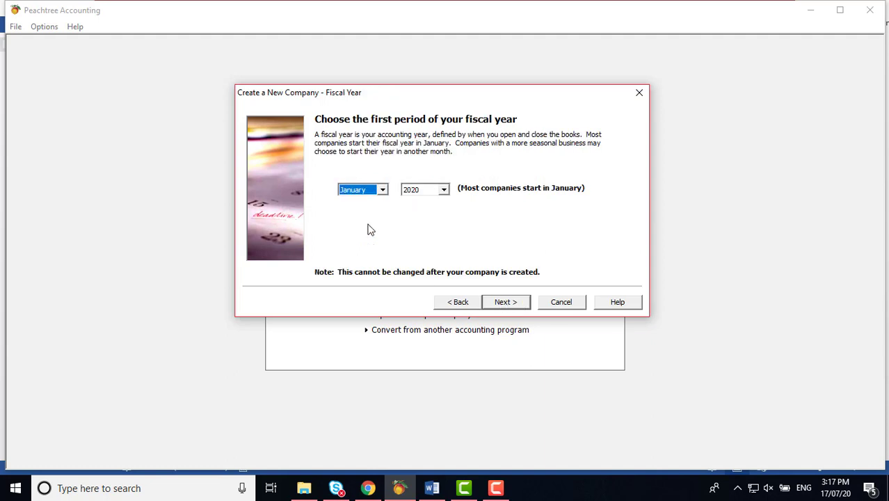
Step: Set the fiscal year to start in April 2020
left_click(384, 192)
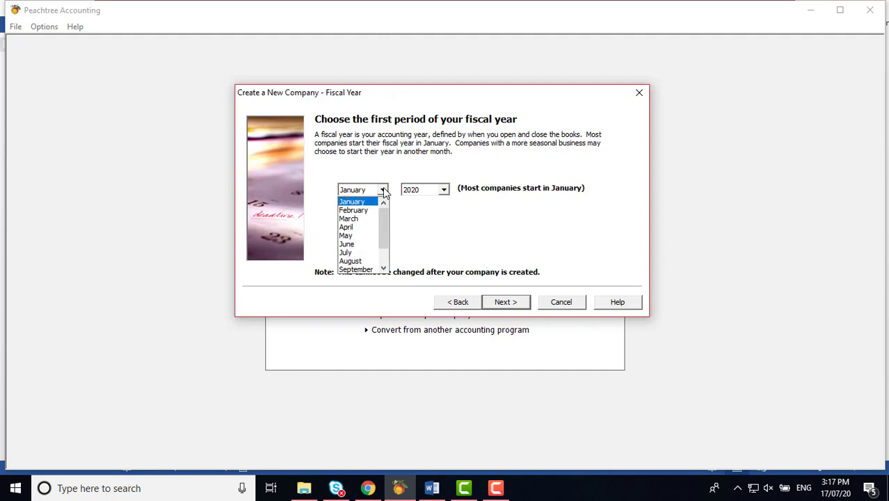
left_click(366, 233)
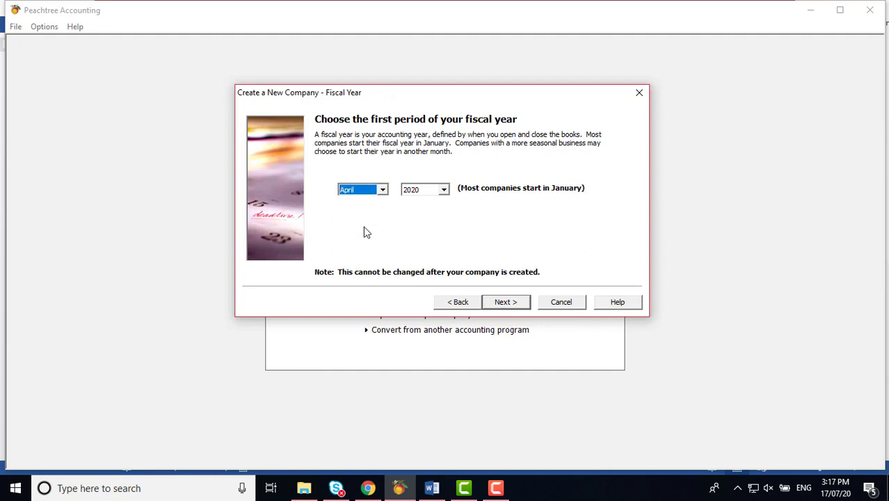
left_click(444, 190)
left_click(412, 201)
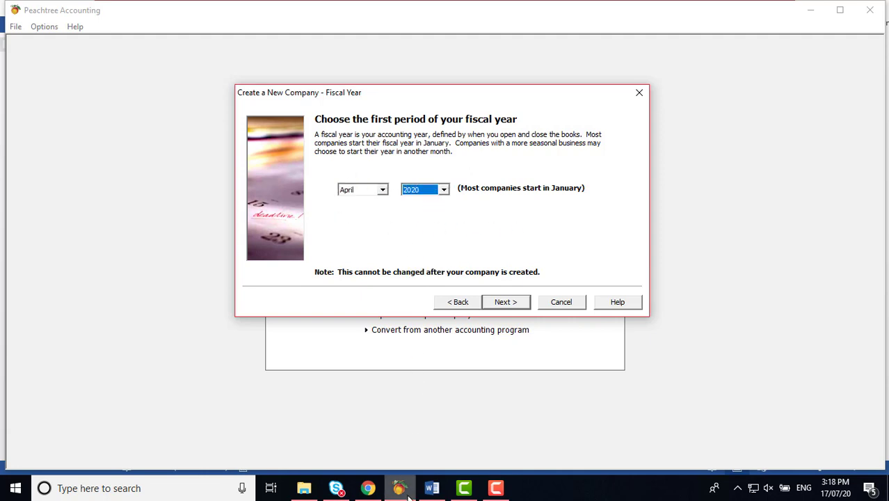
left_click(433, 489)
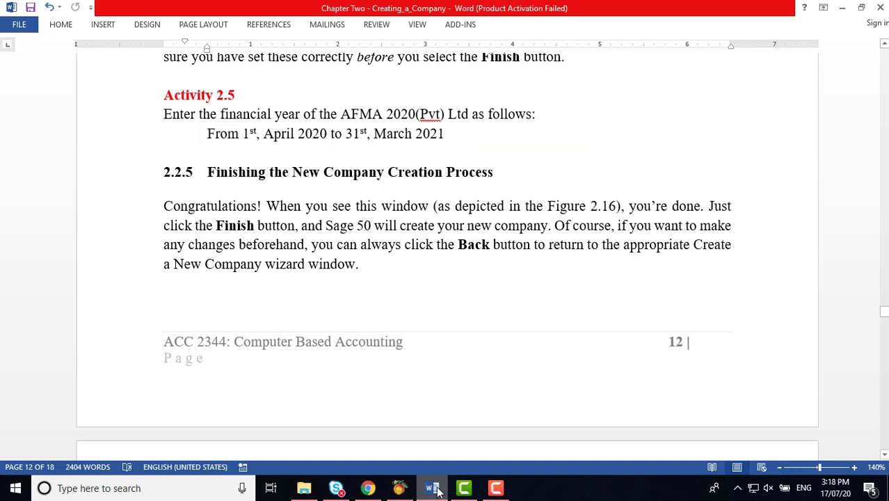
left_click(433, 489)
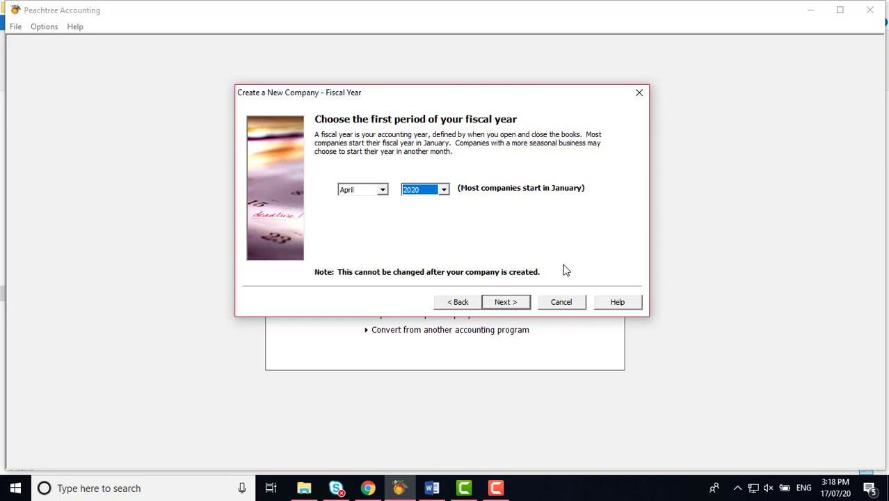
Step: Accept April 2020 as the first fiscal period and advance to the wizard's Finish page
left_click(506, 302)
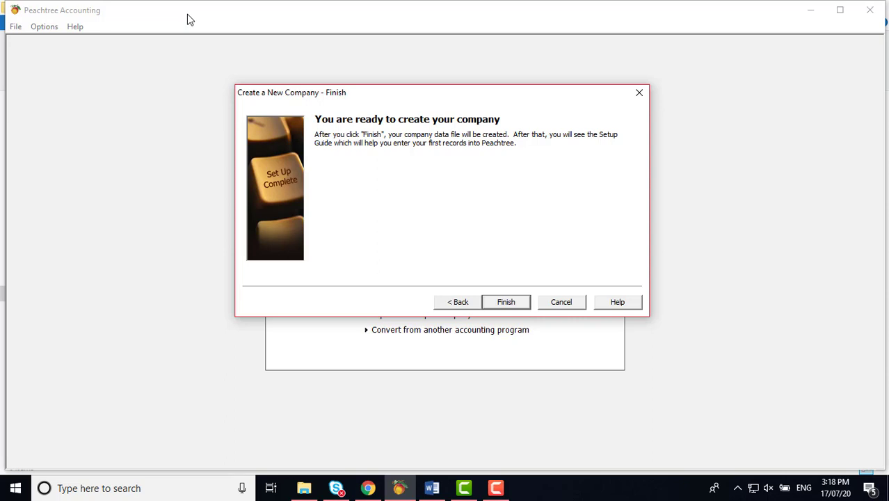
Step: Finish the wizard, accept the Pervasive warning and Payment Solutions notice, then close the Setup Guide
left_click(507, 302)
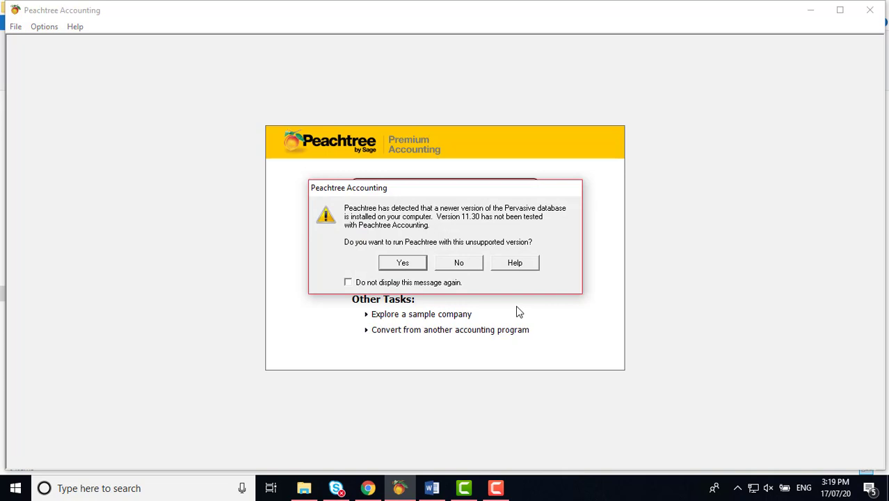
left_click(413, 260)
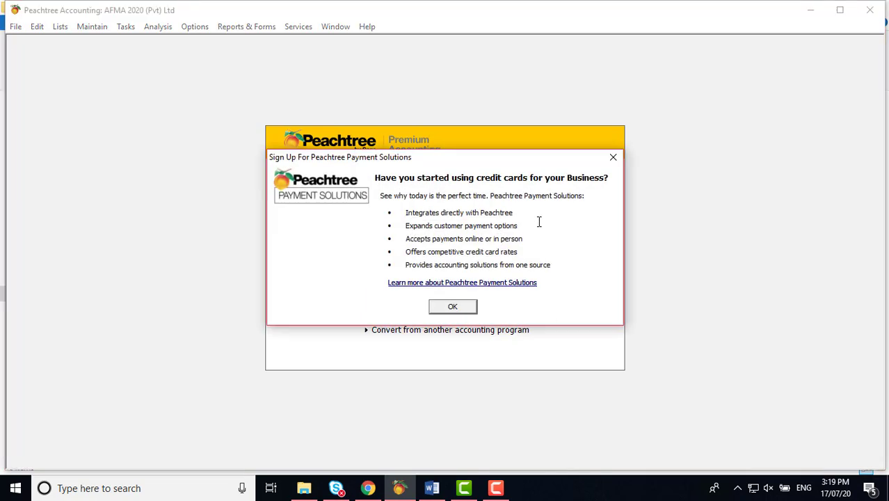
left_click(468, 308)
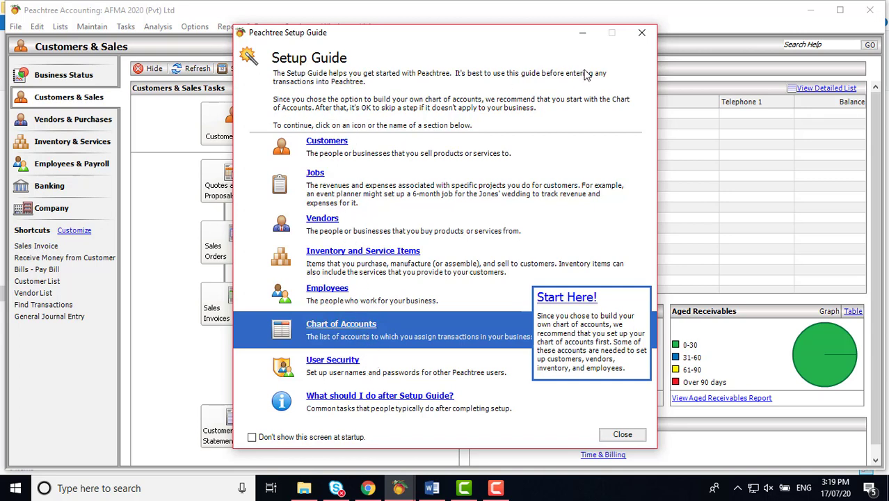
left_click(638, 35)
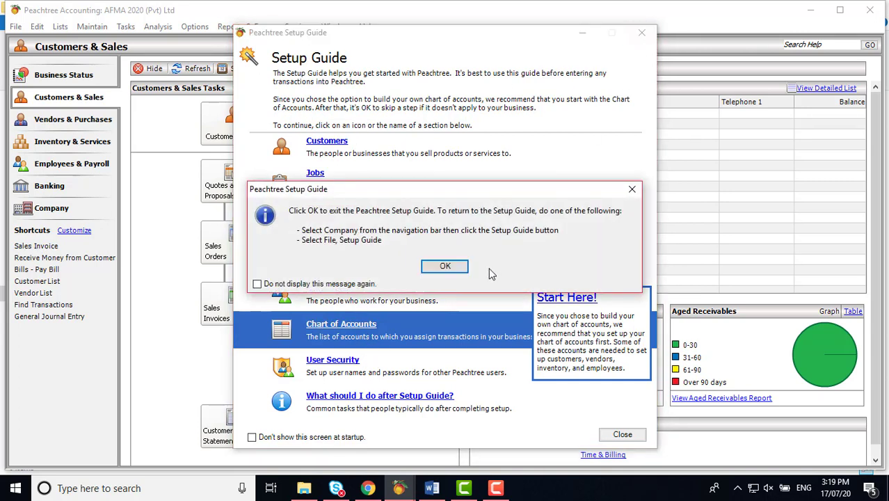
left_click(456, 269)
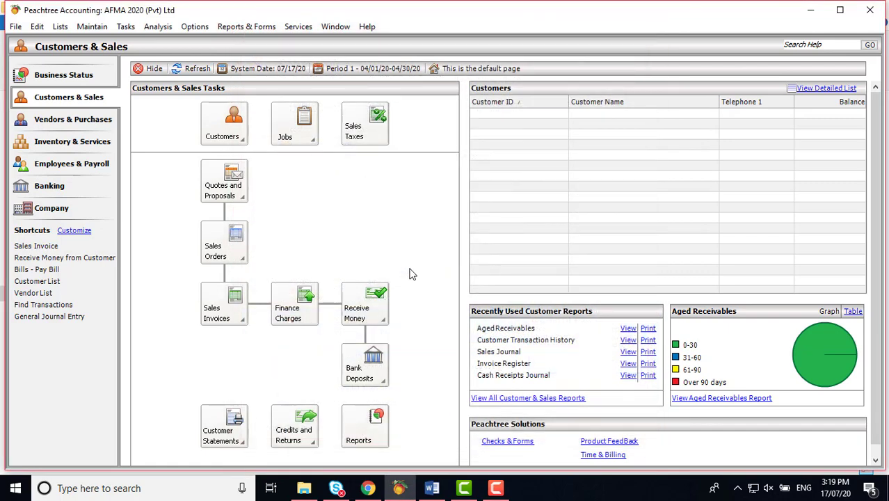
left_click(20, 27)
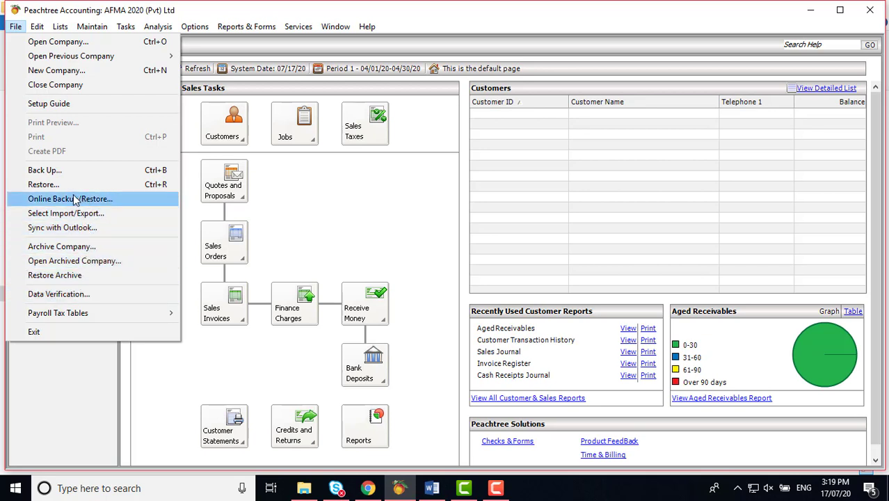
left_click(332, 188)
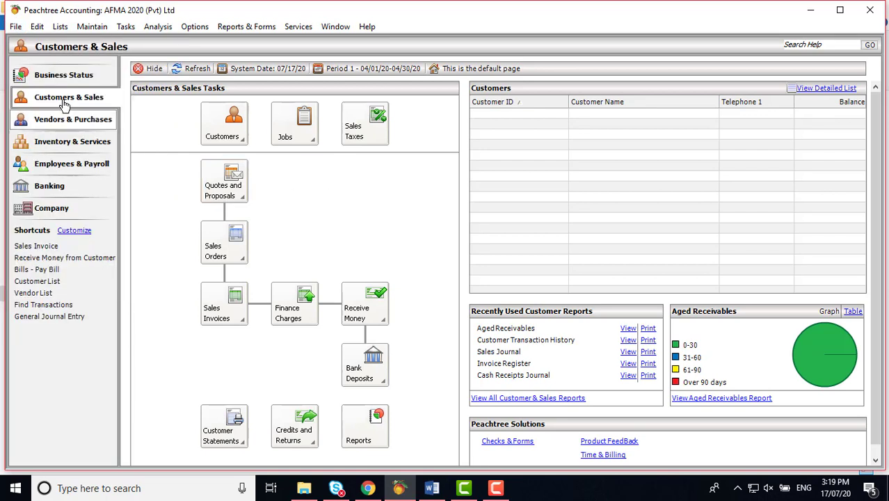
left_click(38, 28)
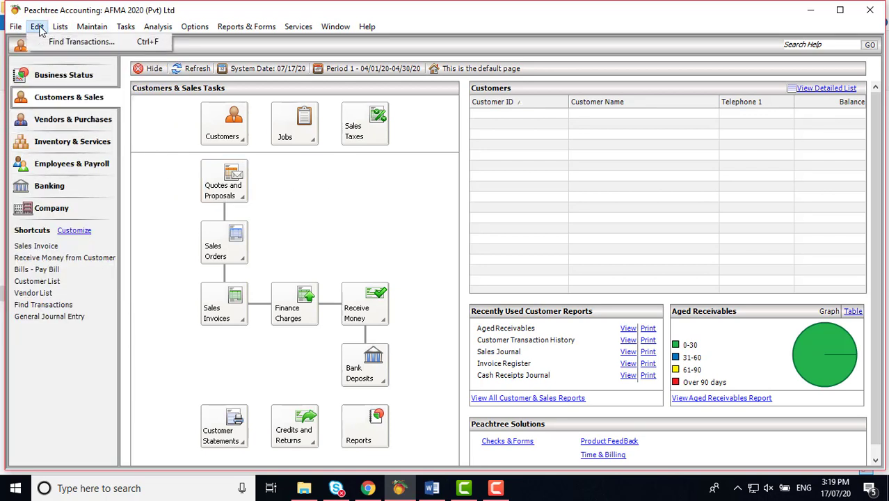
mouse_move(60, 32)
mouse_move(158, 28)
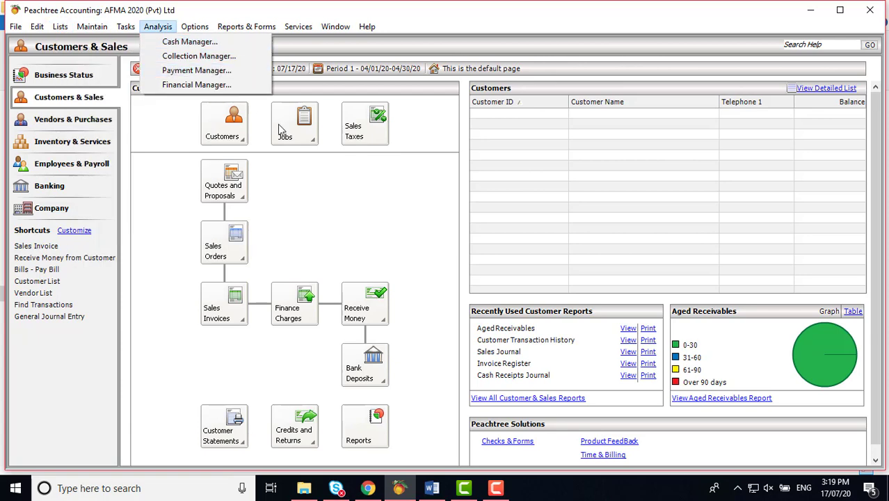
left_click(379, 223)
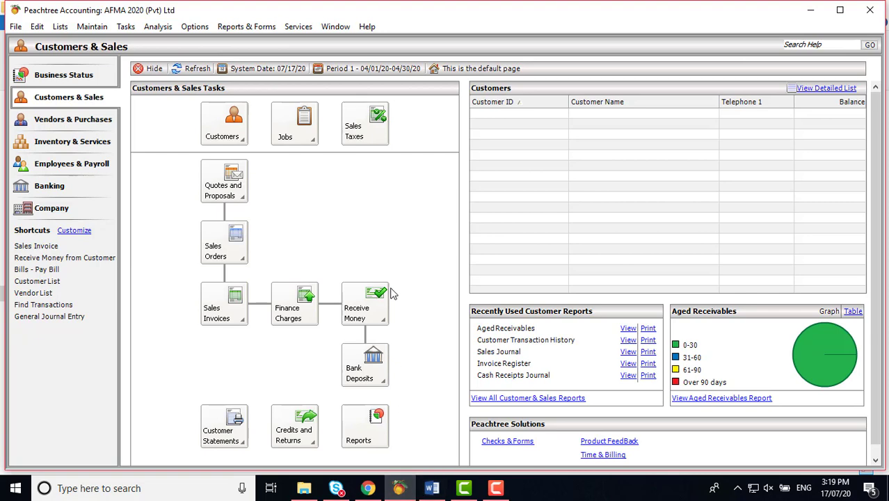
scroll(395, 293, "down", 1)
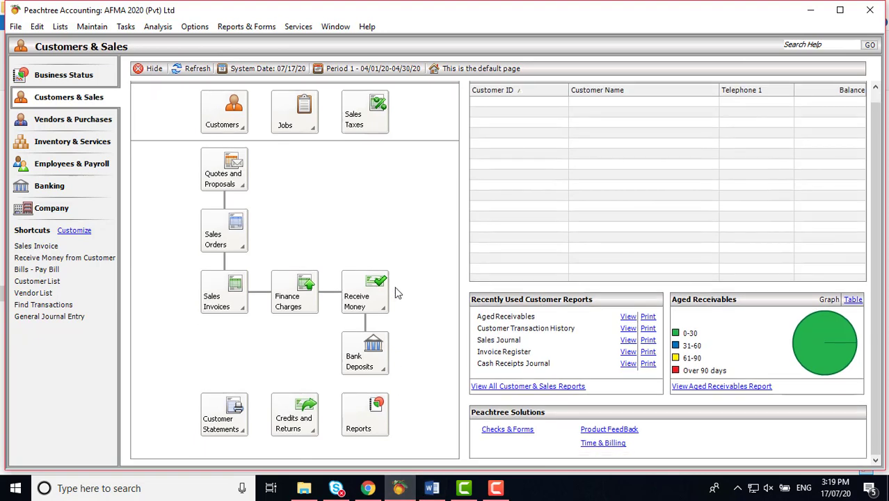
Step: Move from the Banking page to the Company page, then open and close the Setup Guide
left_click(47, 188)
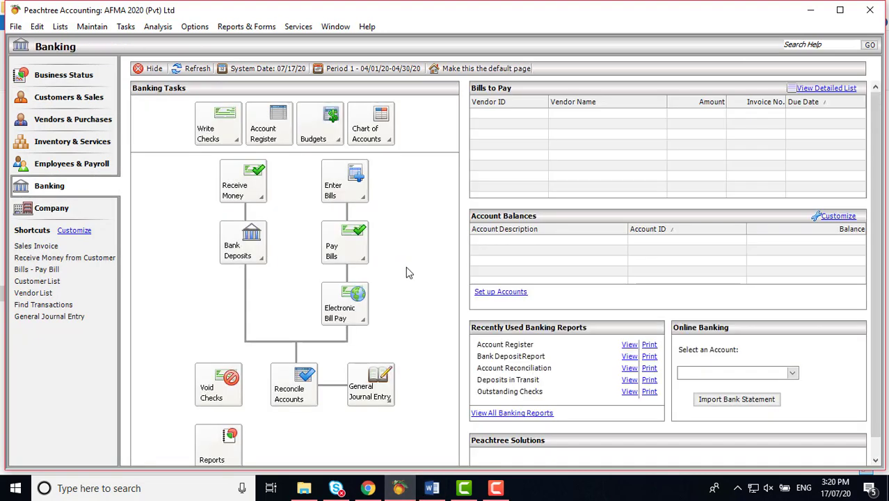
scroll(409, 273, "down", 1)
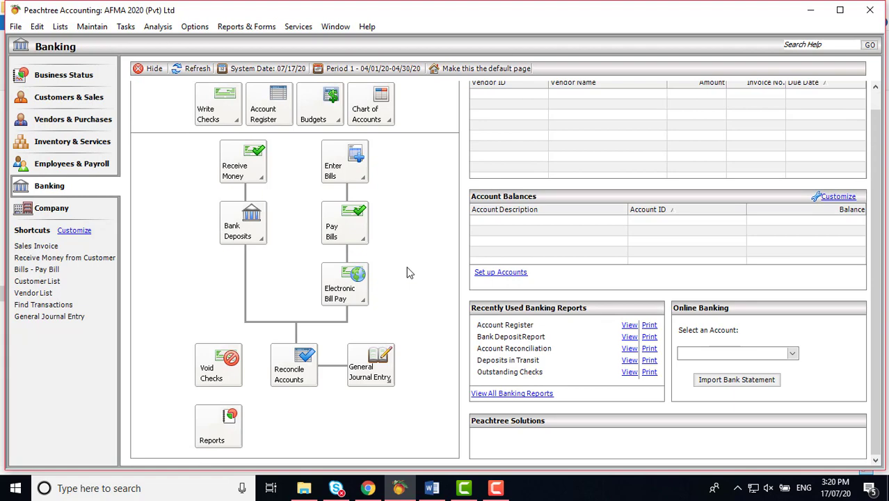
left_click(61, 212)
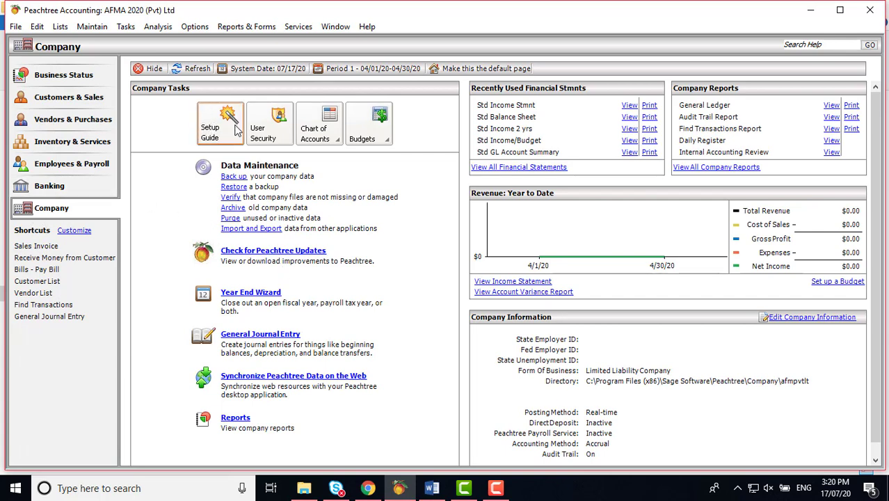
left_click(225, 136)
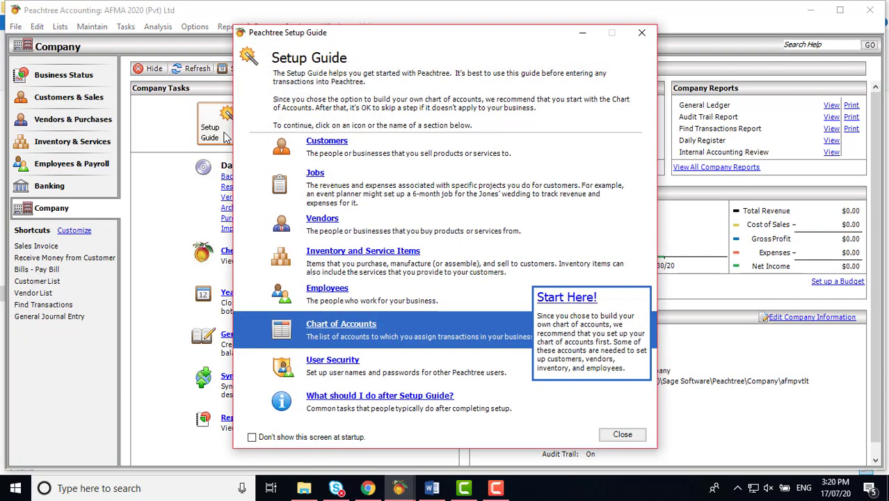
left_click(641, 32)
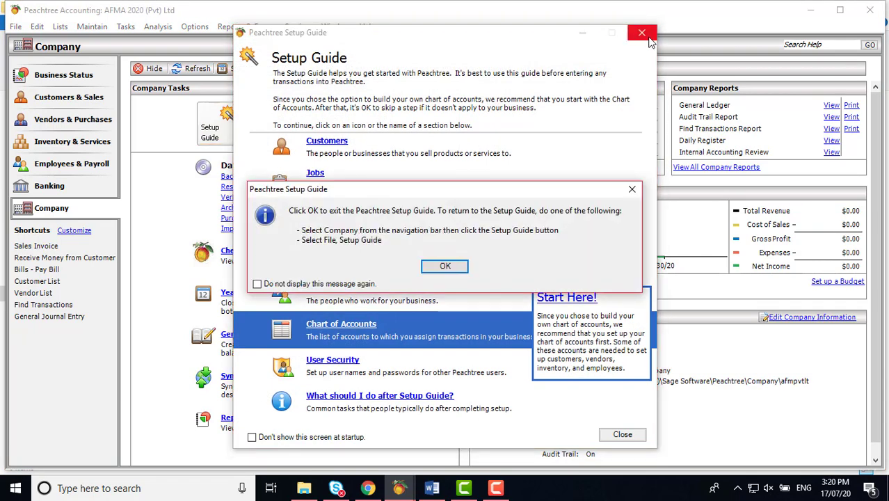
left_click(448, 265)
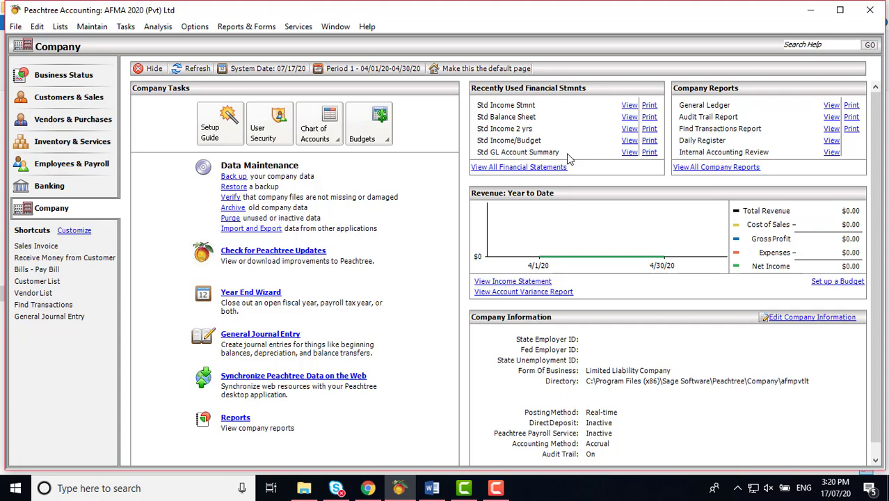
Step: In the Word tutorial, scroll past Figure 2.17 to section 2.3, Viewing or Editing Company Information
left_click(432, 488)
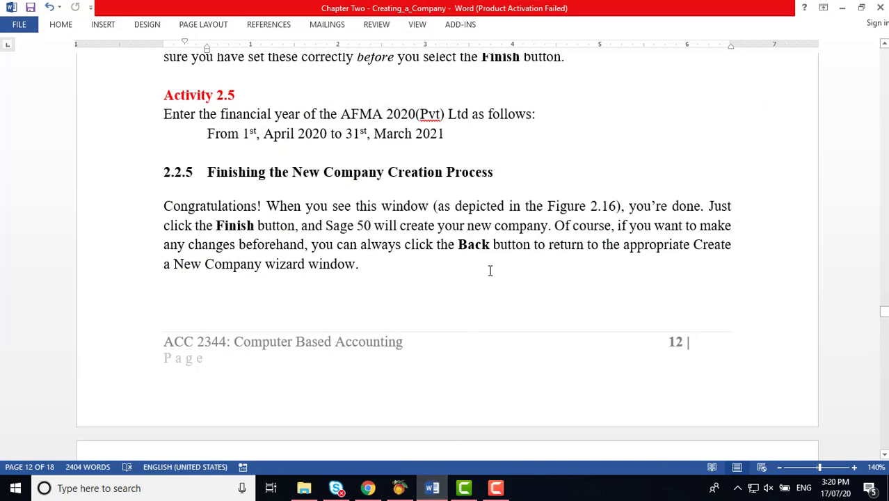
scroll(491, 270, "down", 8)
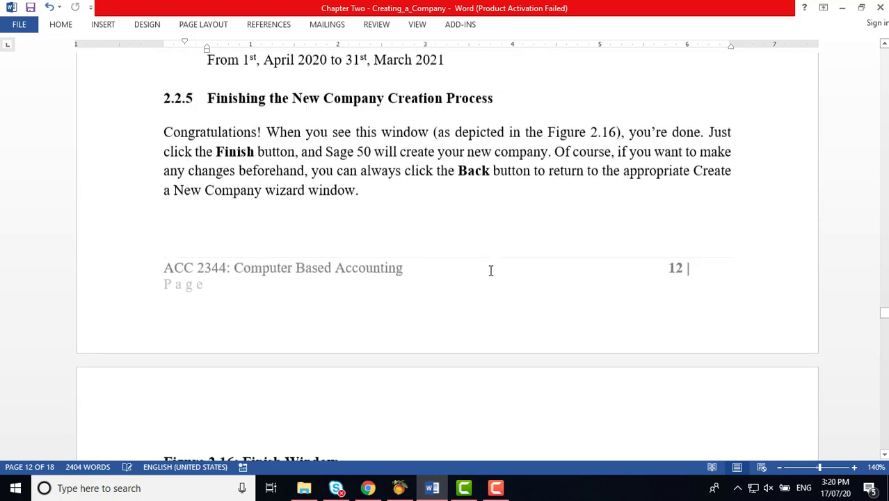
scroll(491, 271, "down", 6)
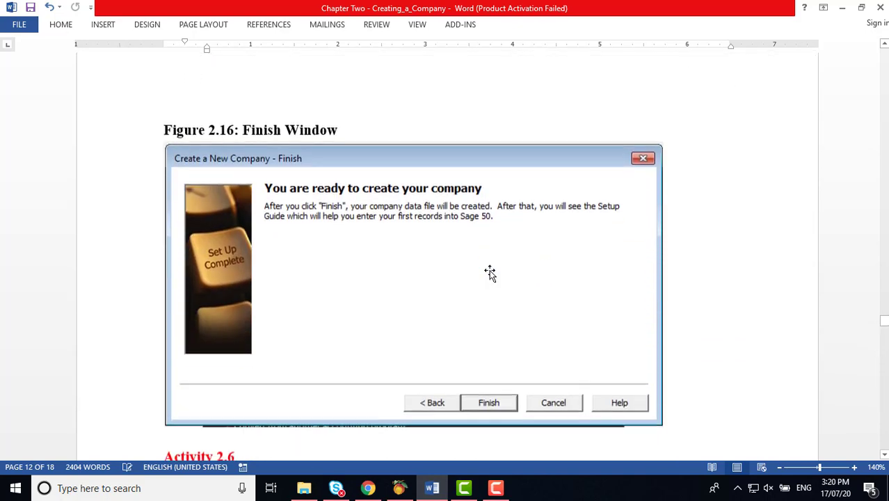
scroll(488, 294, "down", 2)
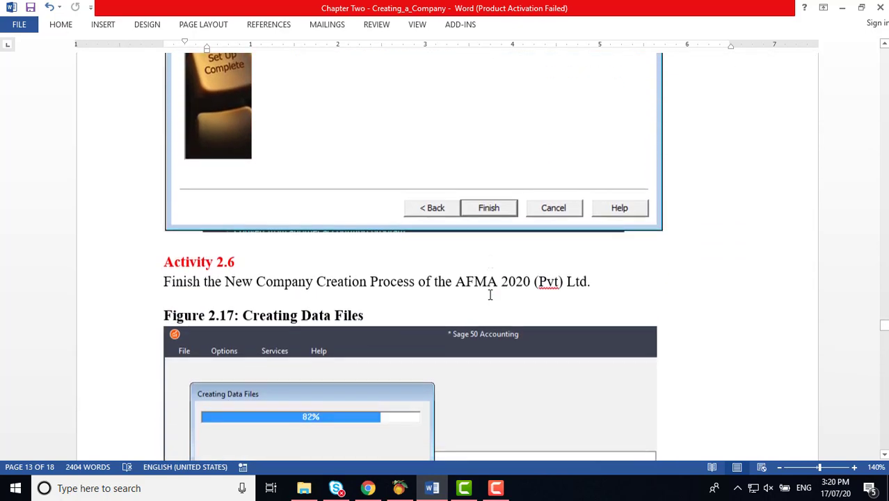
scroll(447, 297, "down", 1)
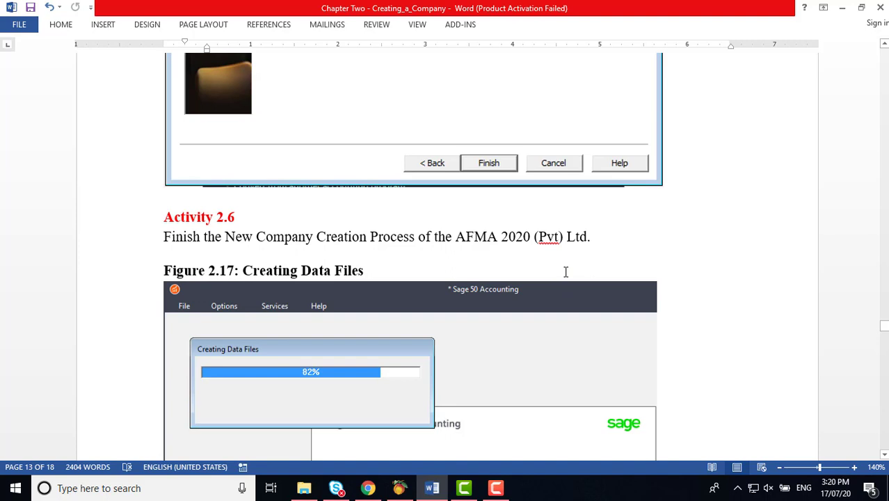
scroll(566, 272, "down", 3)
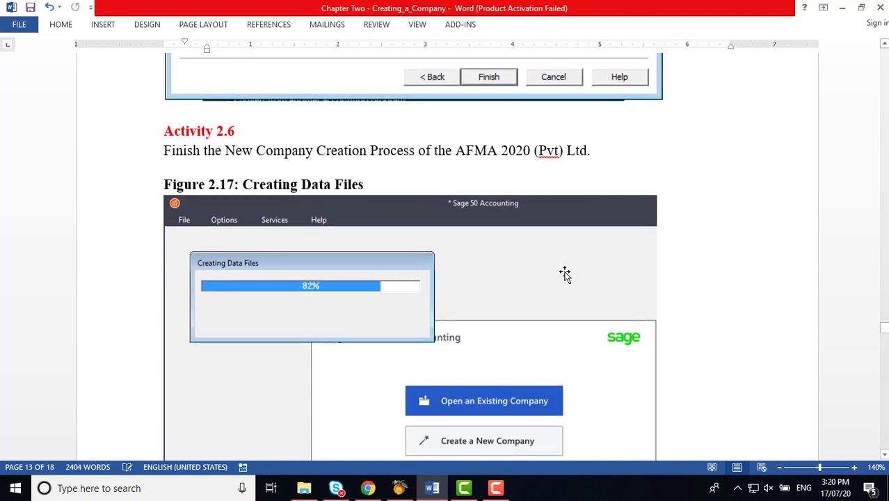
scroll(566, 274, "down", 1)
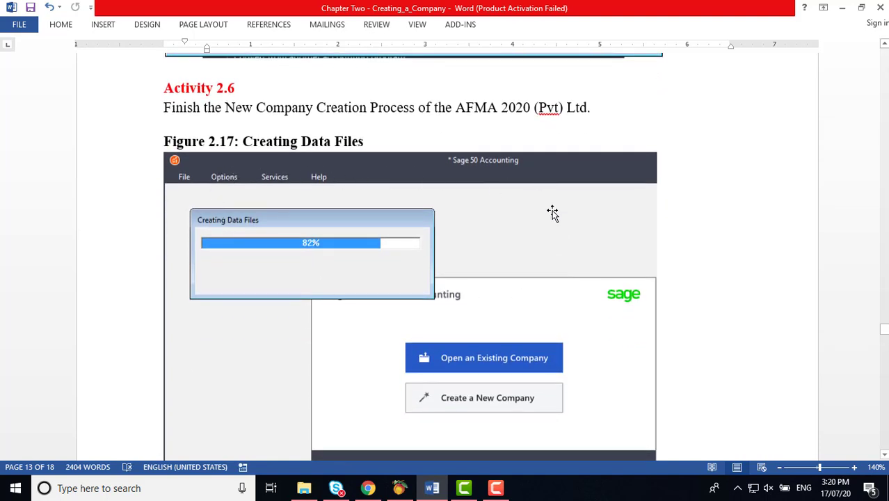
scroll(579, 352, "down", 1)
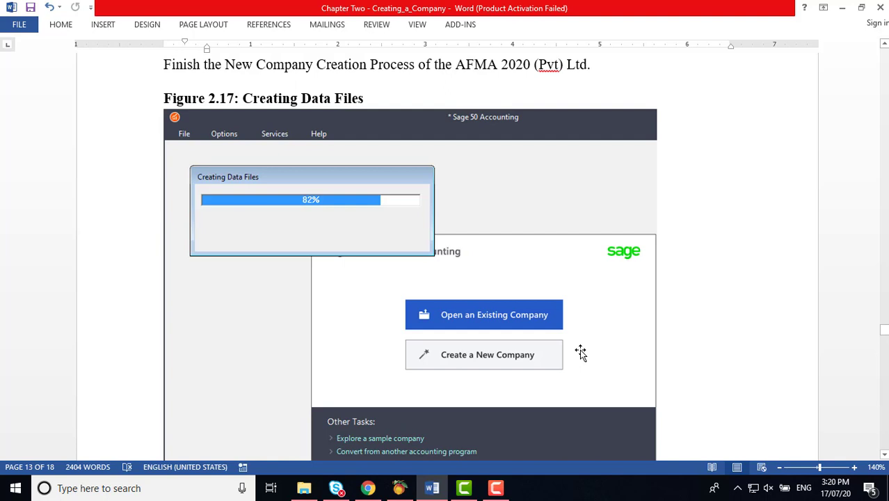
scroll(580, 353, "down", 5)
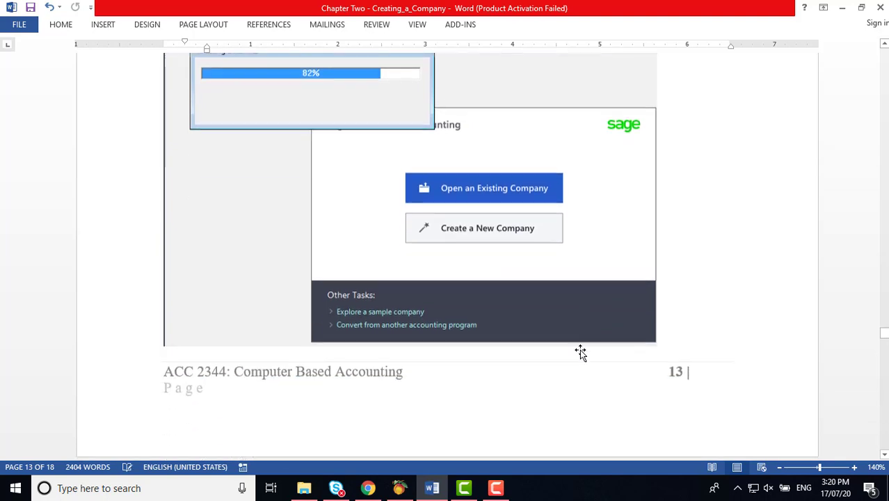
scroll(583, 355, "down", 5)
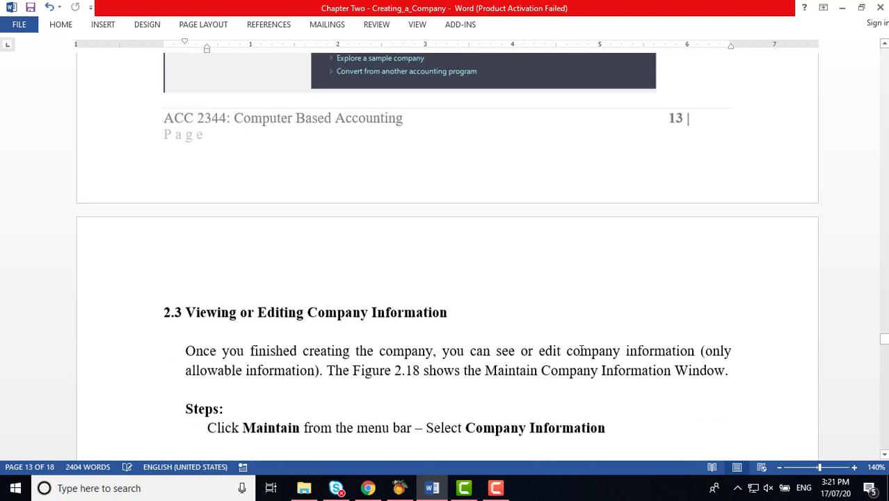
Step: Compare Peachtree's Company page with the tutorial's Figure 2.18 instructions, finishing back in Peachtree
scroll(581, 351, "down", 2)
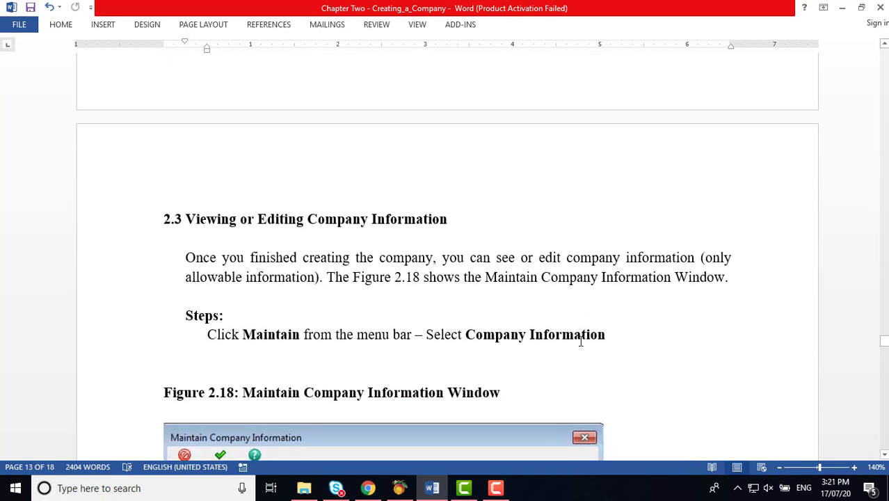
left_click(399, 487)
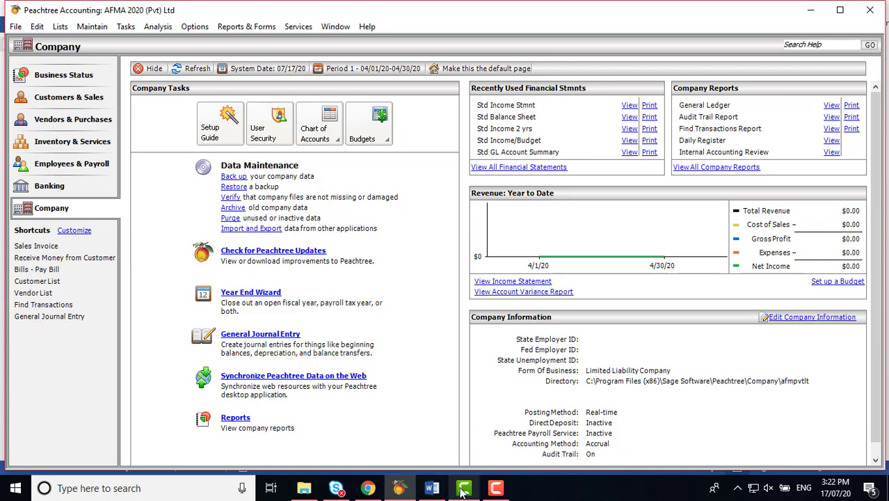
left_click(432, 487)
scroll(492, 251, "down", 3)
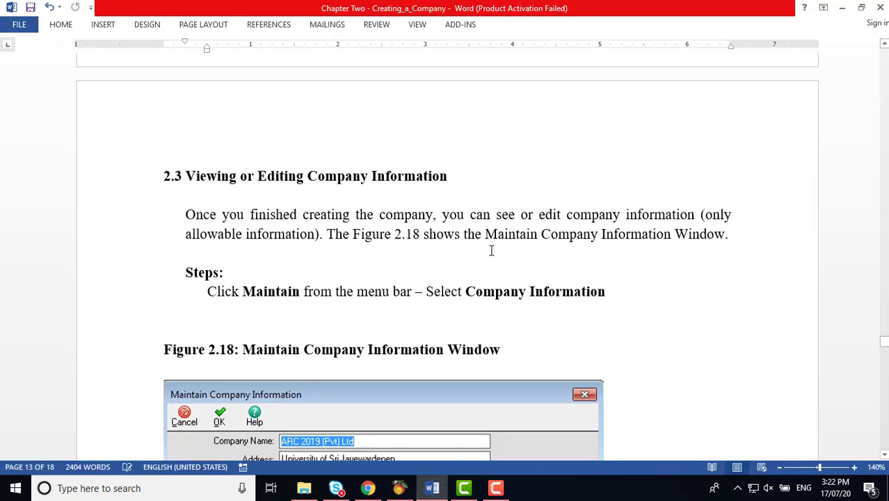
scroll(491, 250, "up", 8)
scroll(491, 254, "up", 6)
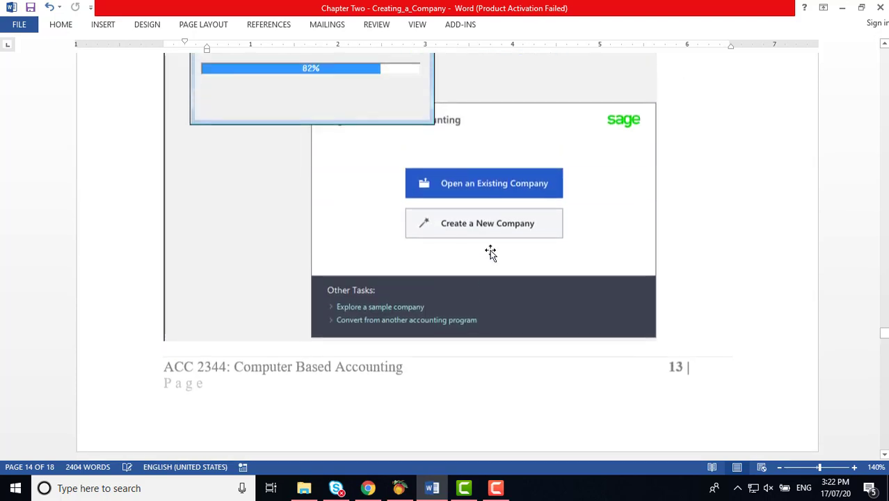
scroll(491, 252, "down", 10)
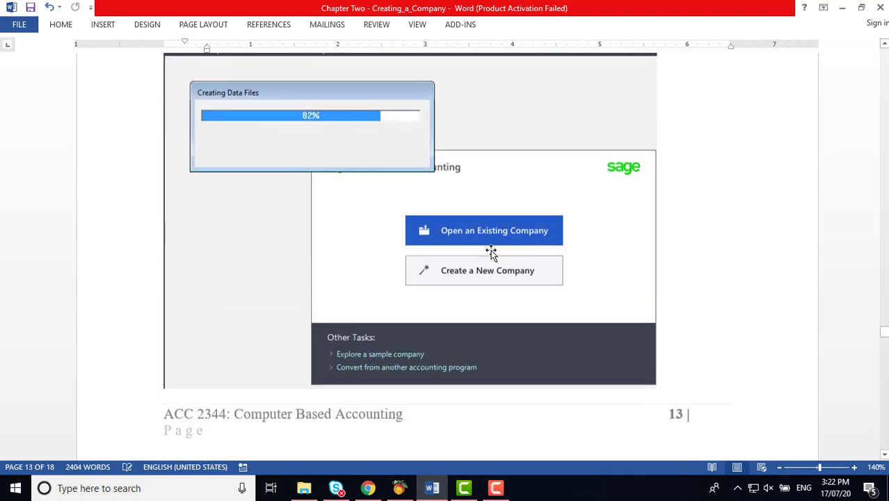
scroll(491, 251, "down", 1)
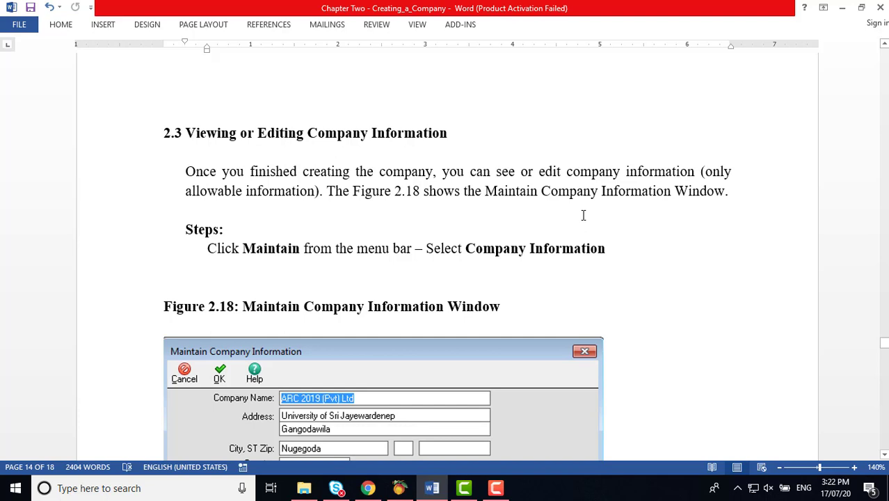
scroll(583, 215, "down", 3)
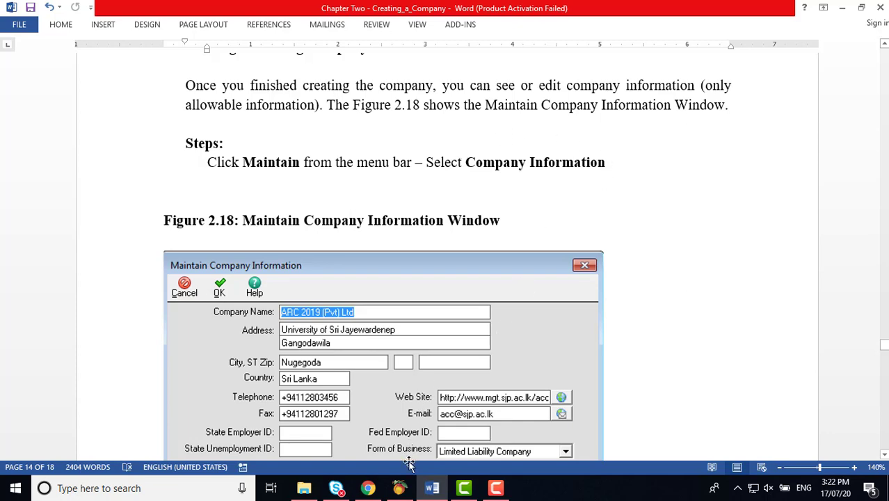
left_click(399, 488)
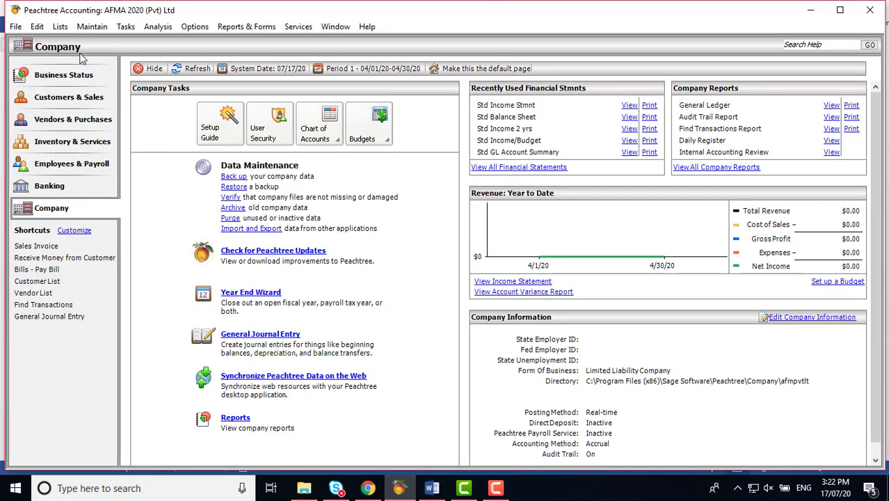
Step: Open Maintain > Company Information and drag the window aside
left_click(96, 26)
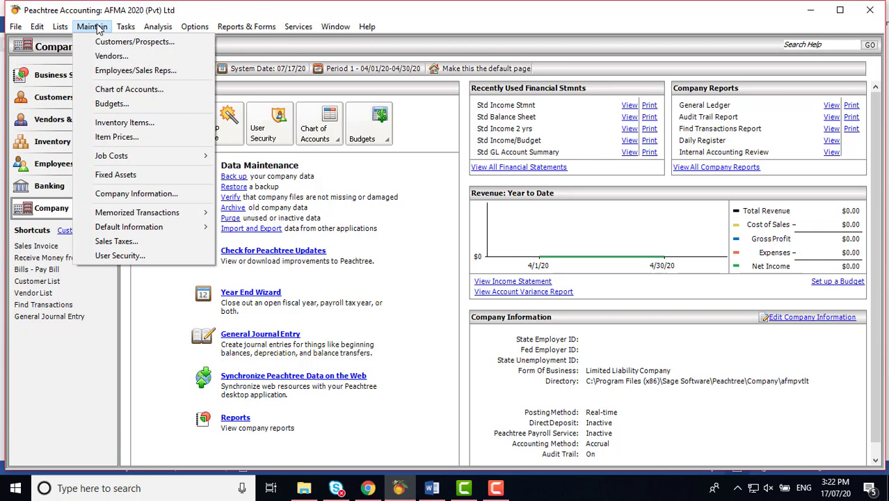
left_click(137, 193)
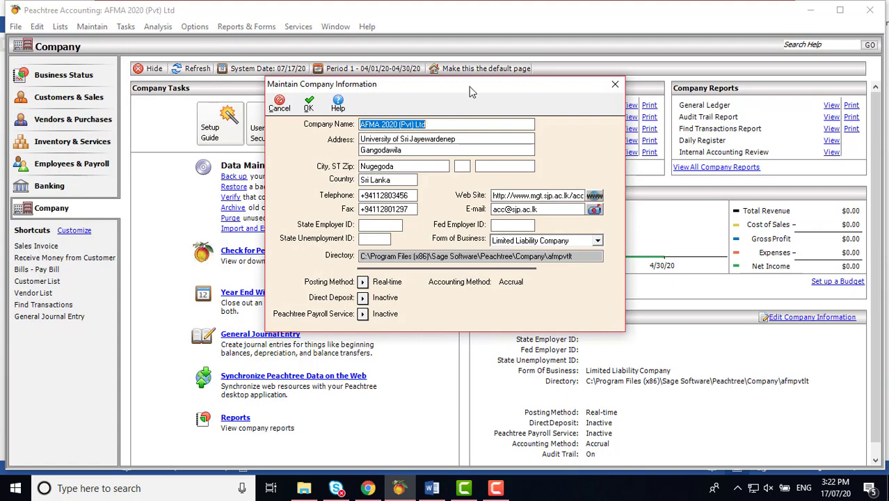
left_click_drag(469, 87, 661, 84)
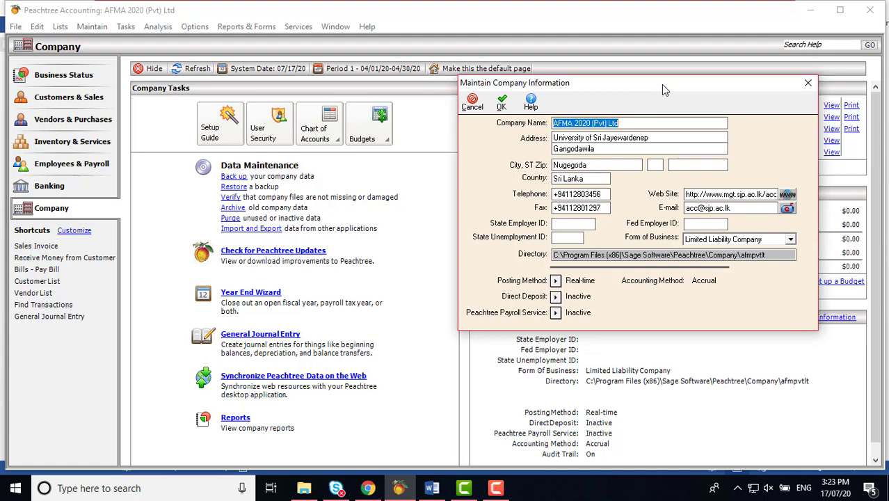
left_click_drag(661, 84, 352, 60)
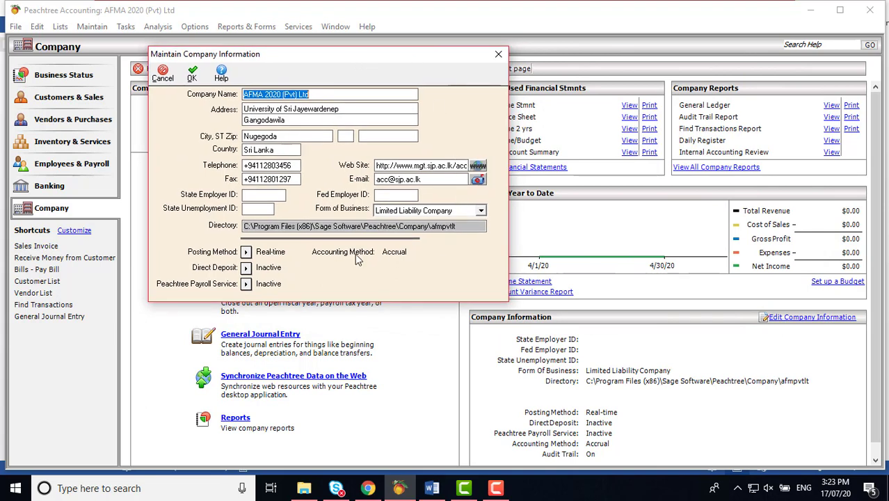
Step: In the Word tutorial, scroll to section 2.4 Setup Guide and Figure 2.19
left_click(431, 488)
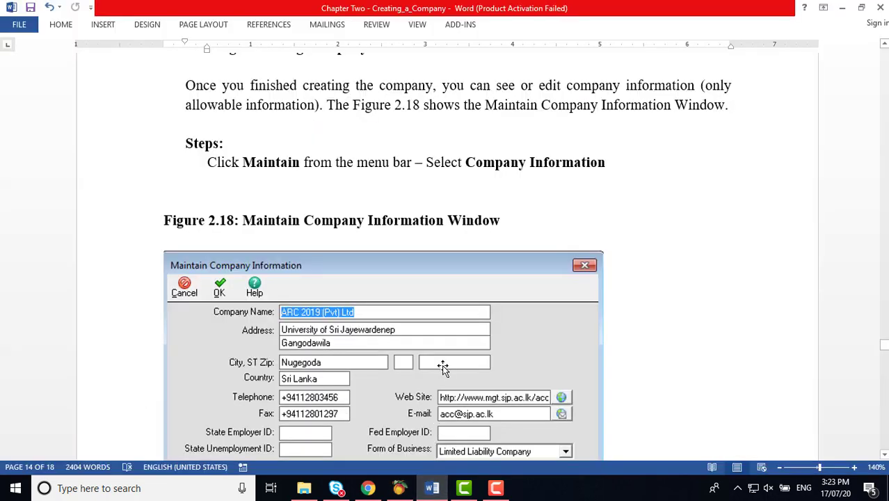
scroll(442, 364, "down", 3)
scroll(443, 363, "down", 9)
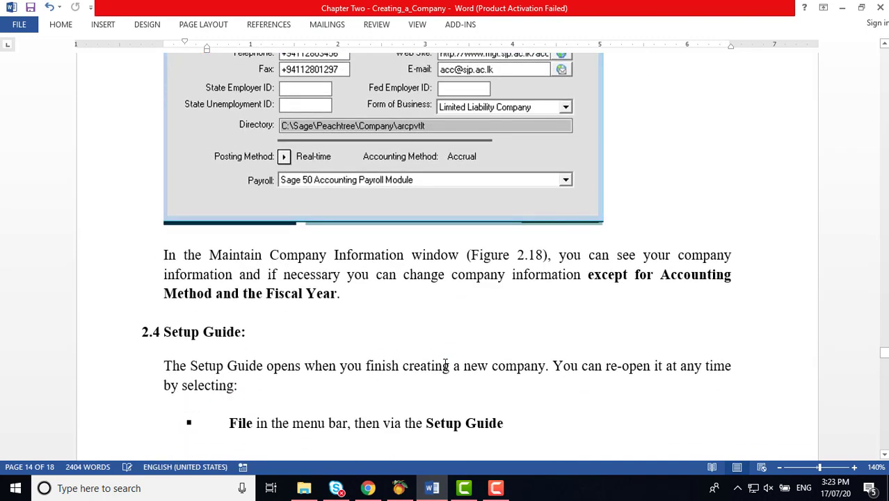
scroll(445, 366, "down", 4)
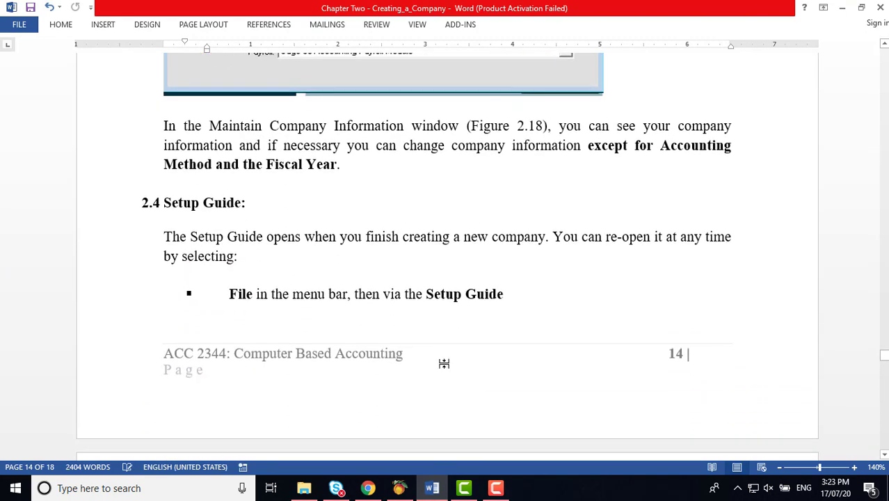
scroll(444, 363, "down", 18)
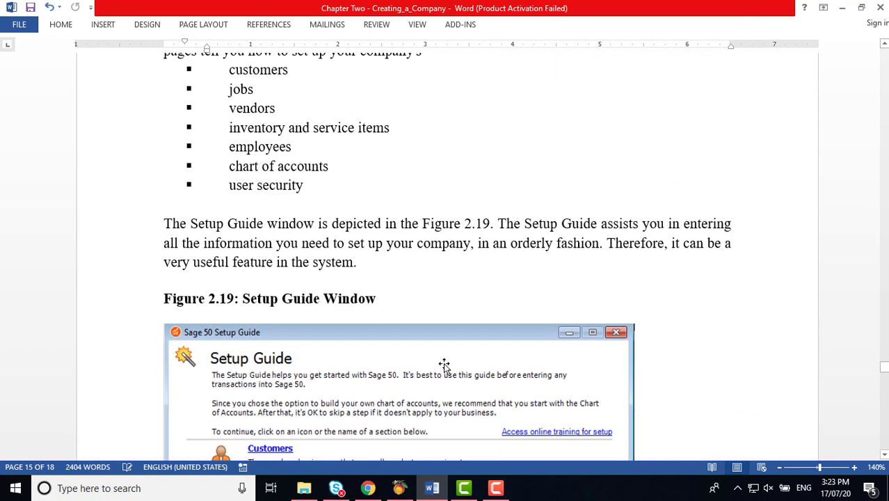
scroll(444, 364, "up", 6)
Step: Enter Reg No as the State Employer ID and save the company information
left_click(399, 488)
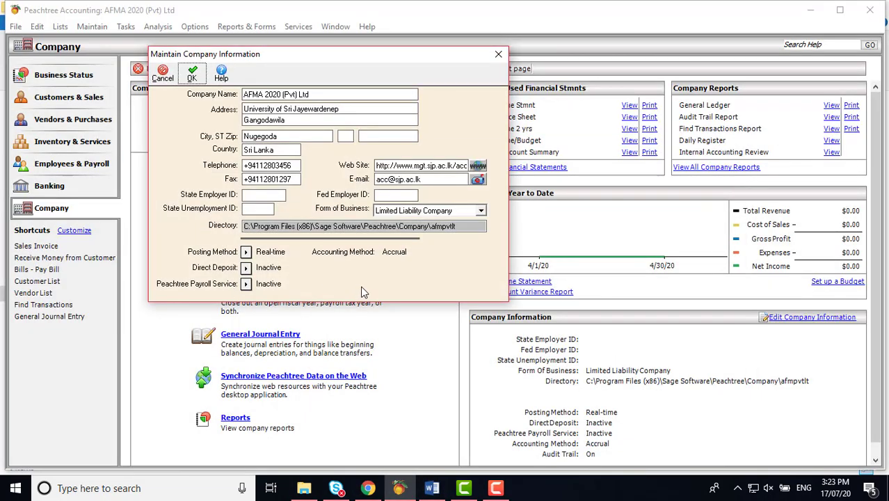
left_click(251, 195)
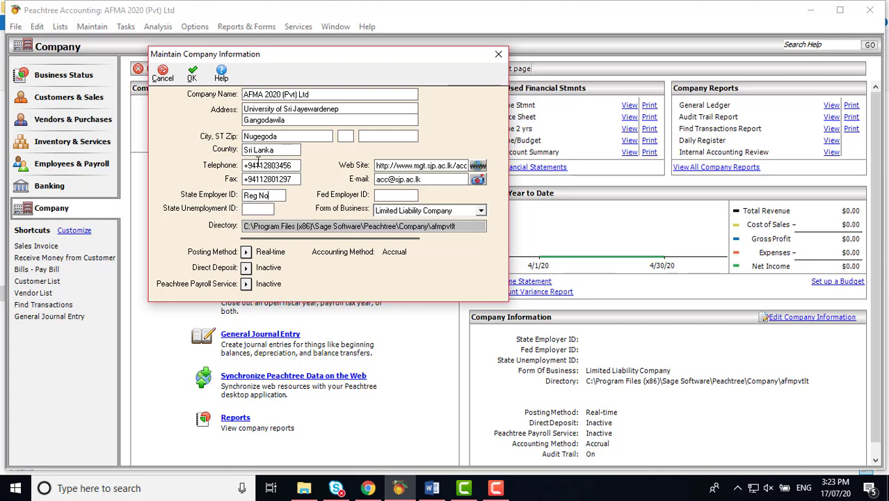
left_click(191, 73)
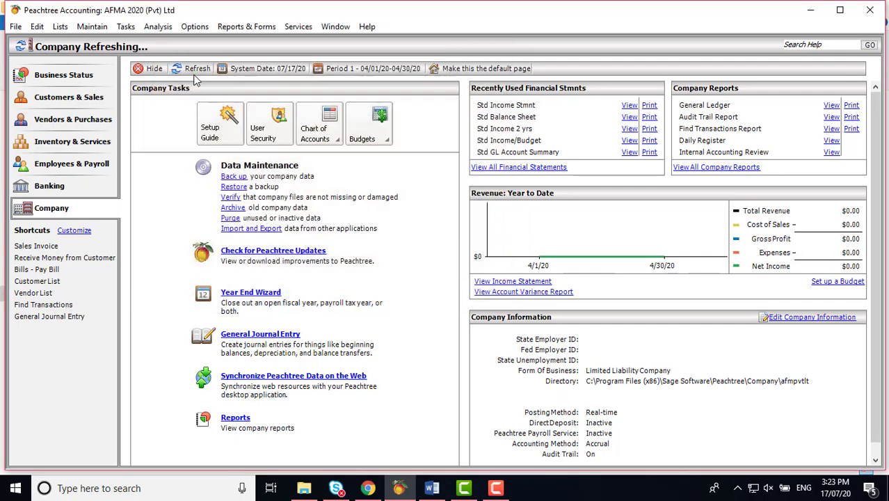
Step: Reopen Maintain Company Information to check the saved State Employer ID
left_click(93, 27)
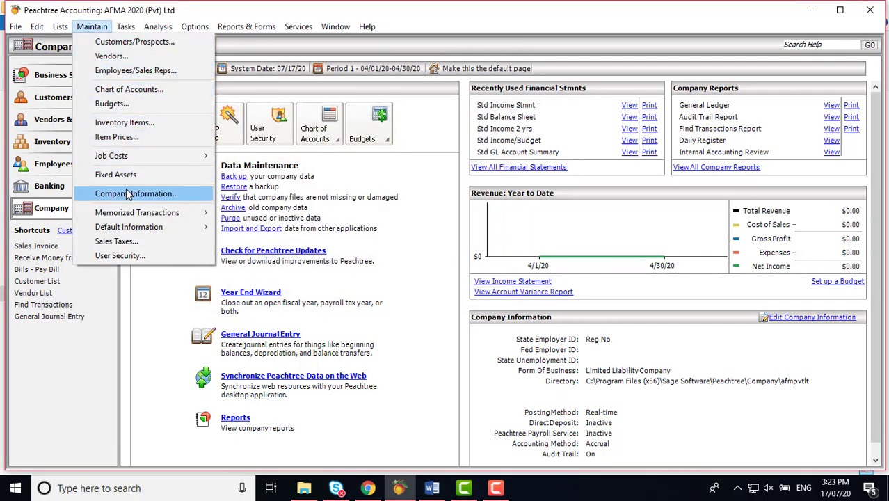
left_click(128, 194)
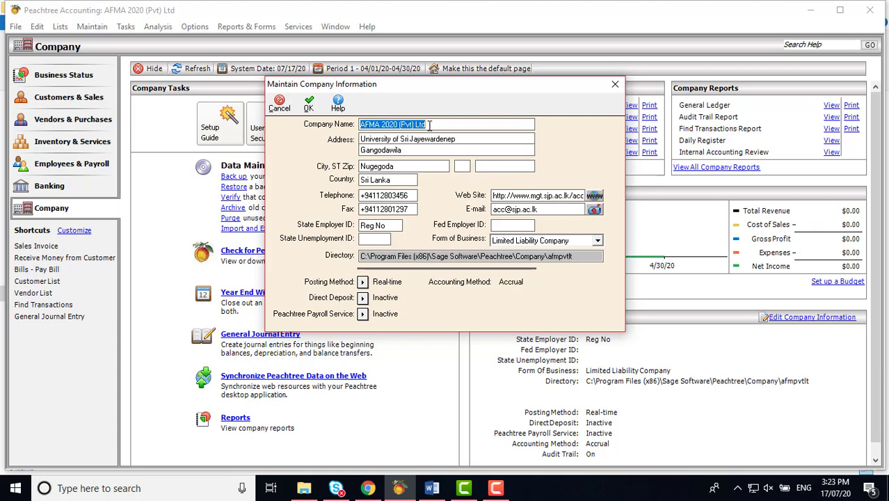
left_click(406, 195)
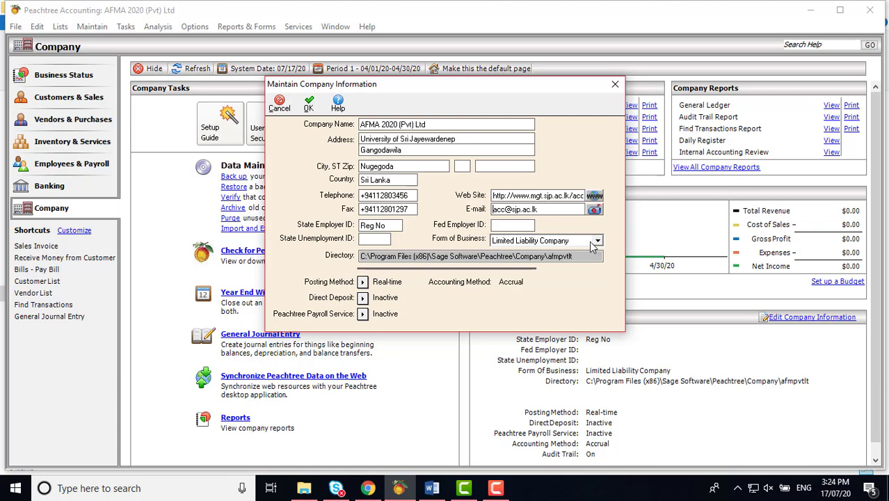
Step: Keep Limited Liability Company as the form of business and bring up the Posting Method choices
left_click(597, 241)
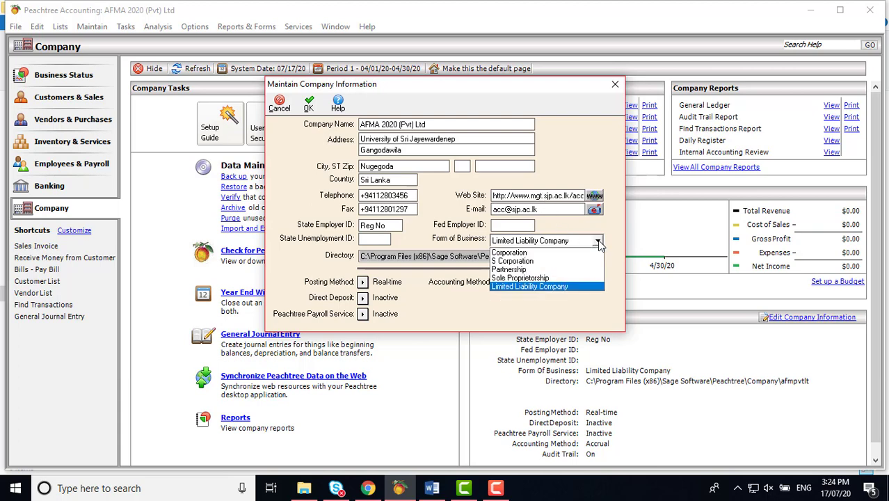
left_click(599, 242)
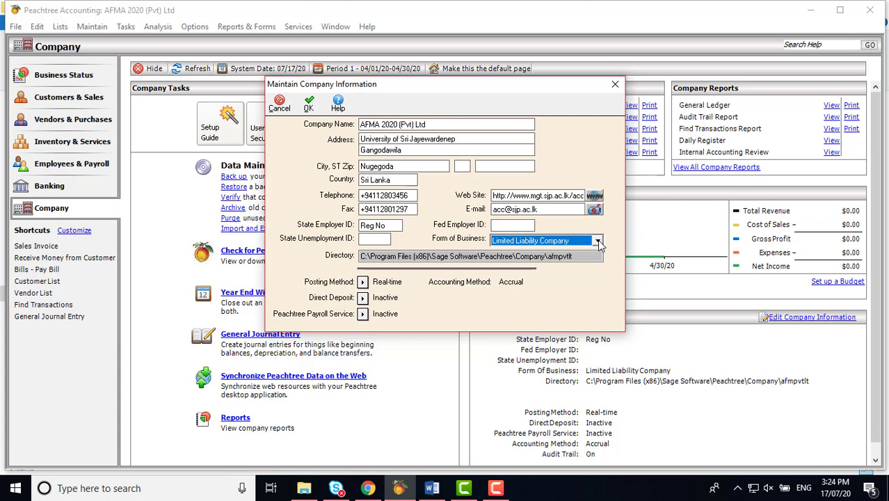
left_click(597, 241)
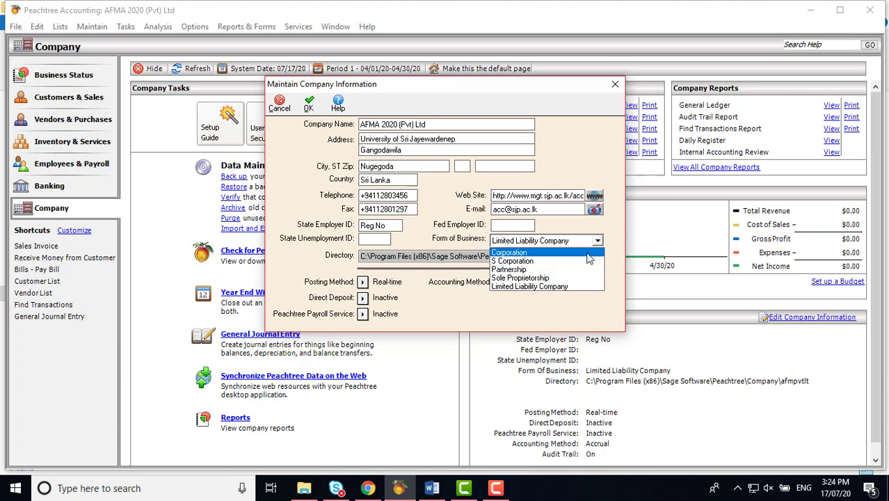
left_click(598, 241)
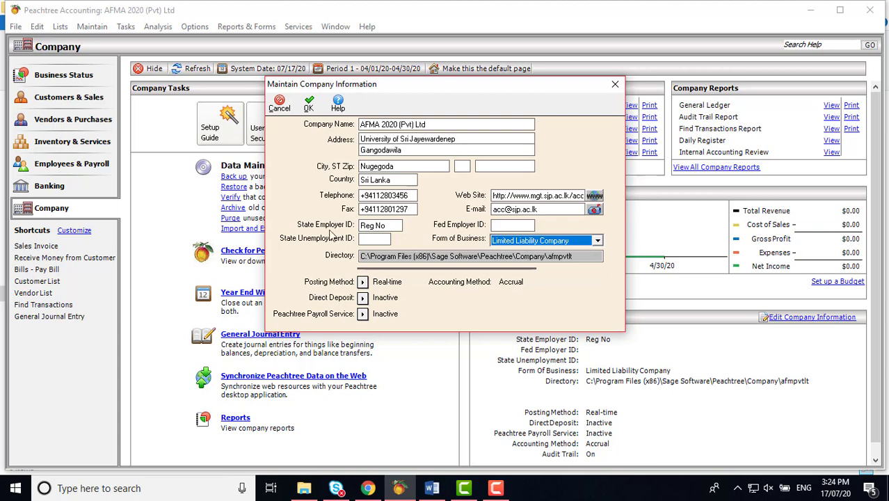
left_click(363, 282)
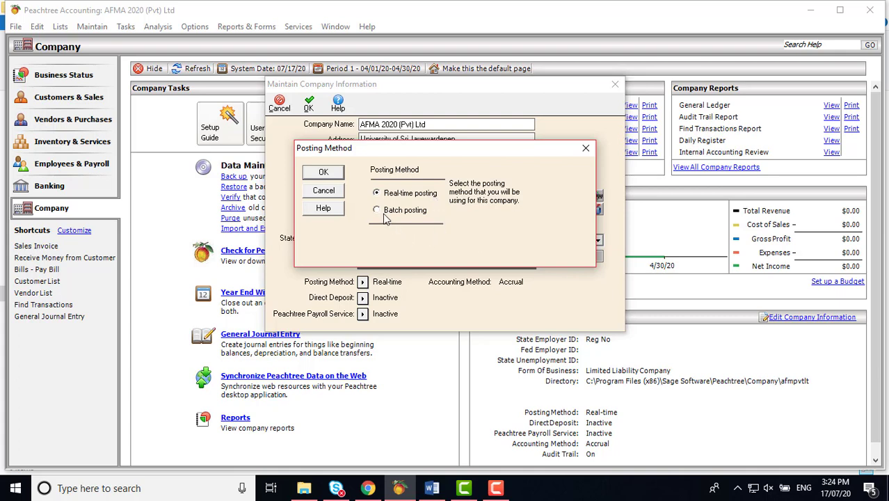
Step: Try Batch posting, settle on Real-time posting, and save the company information
left_click(377, 211)
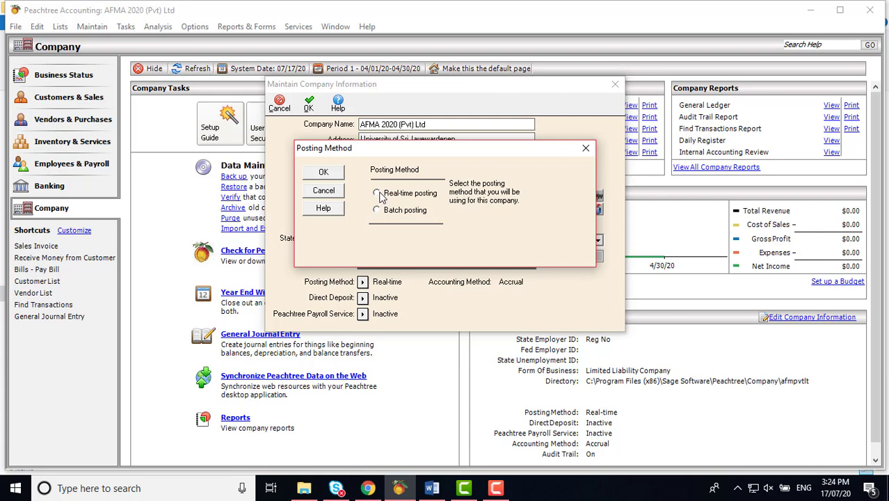
left_click(377, 195)
left_click(323, 173)
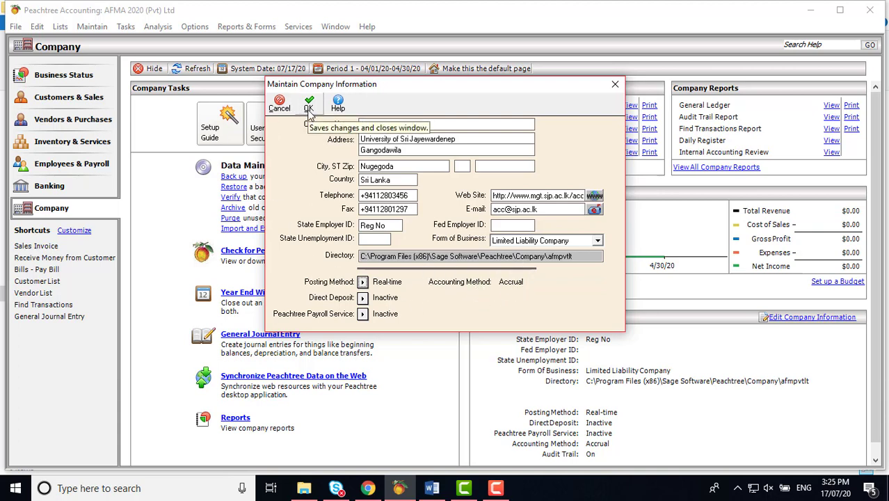
left_click(309, 106)
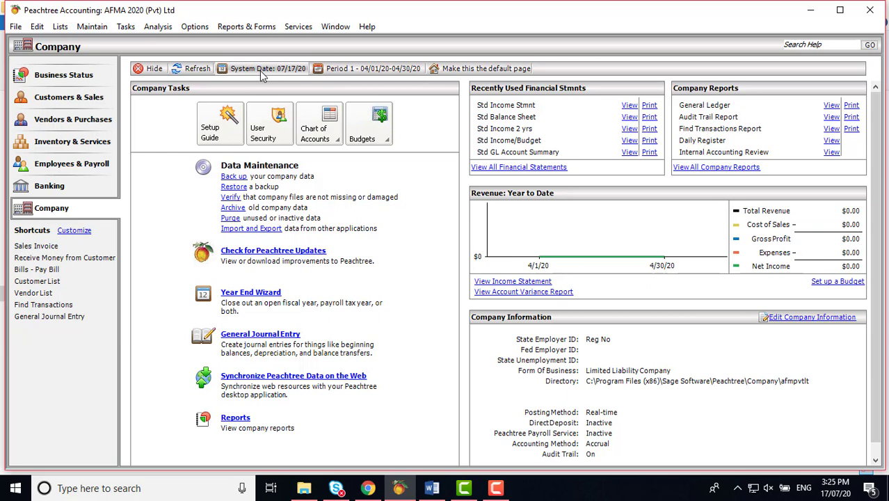
left_click(370, 69)
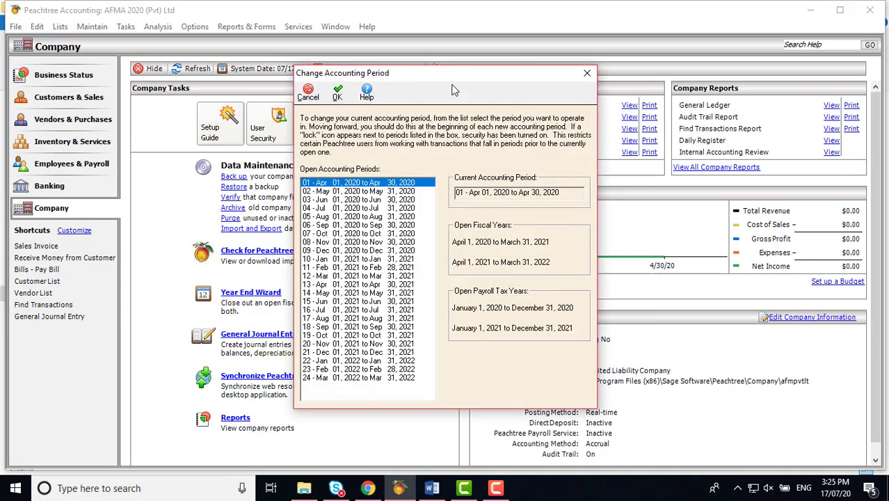
left_click_drag(461, 77, 444, 31)
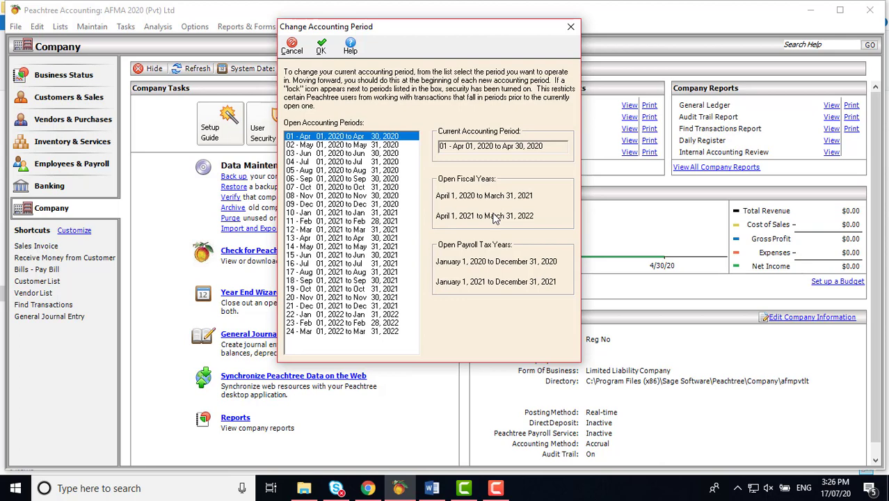
left_click(321, 46)
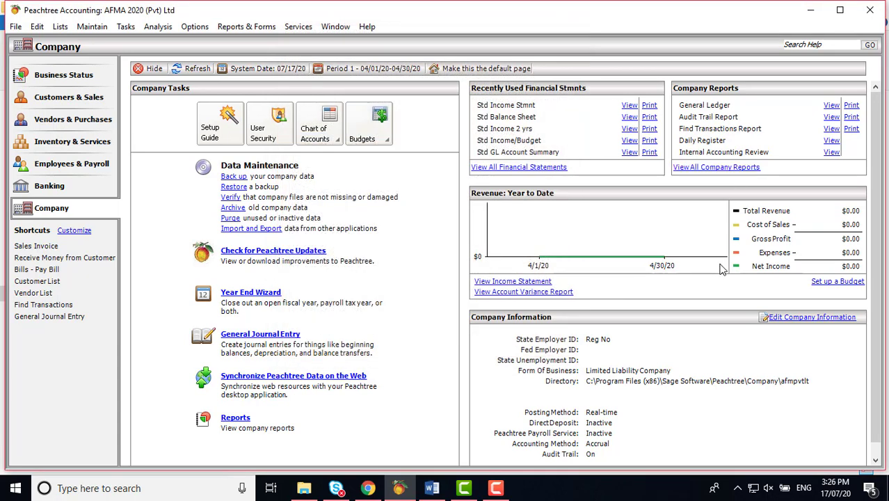
Step: Visit the Banking page, open and close the Chart of Accounts menu, then return to Word
left_click(73, 188)
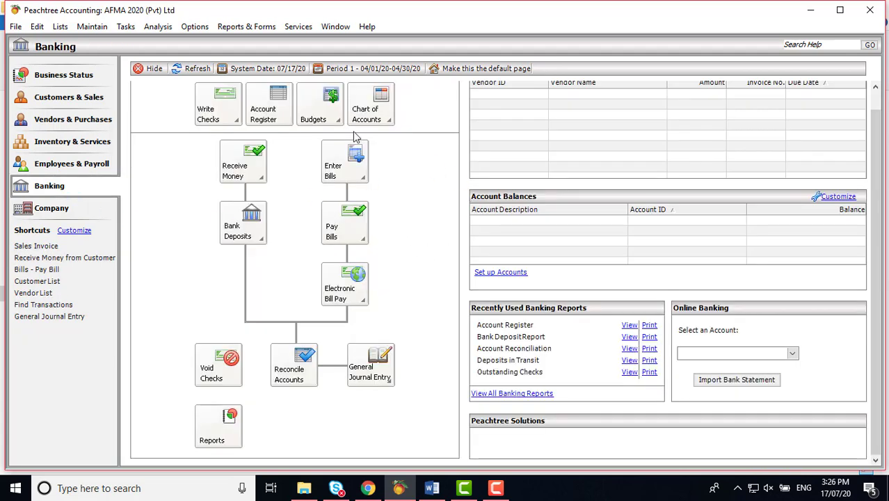
left_click(381, 121)
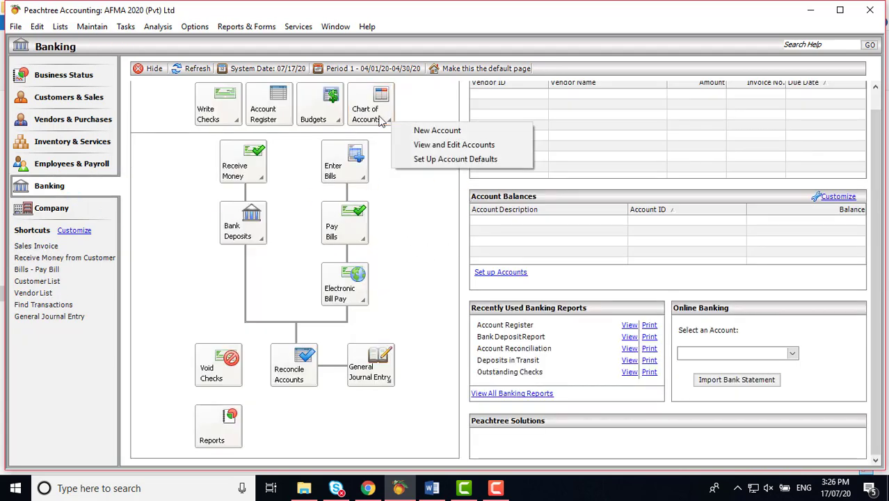
left_click(423, 262)
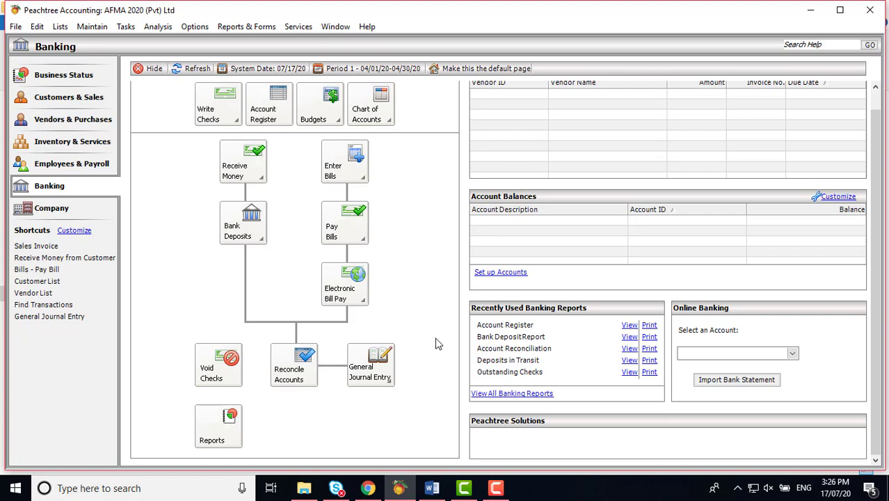
left_click(432, 488)
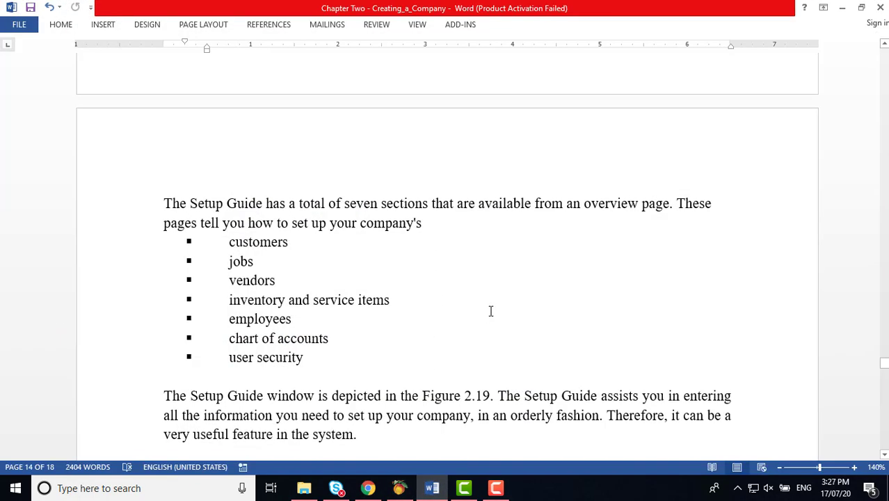
Step: Read the Word chapter down to section 2.5 Backup Date Files on page 16, then return to Peachtree's Banking page
scroll(489, 311, "down", 3)
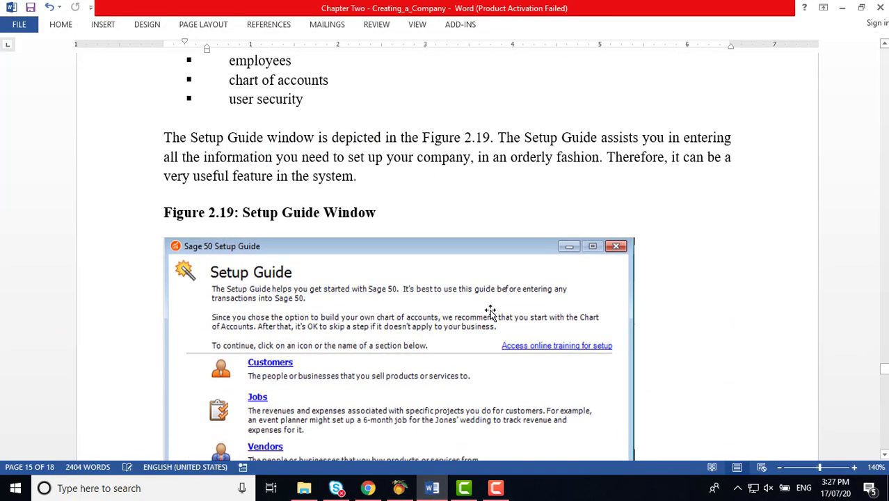
scroll(490, 312, "down", 5)
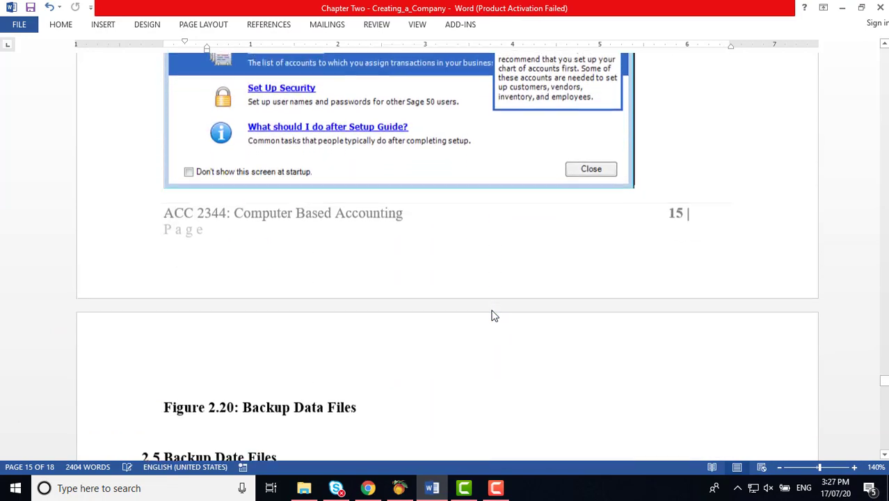
scroll(492, 315, "down", 2)
scroll(492, 313, "down", 1)
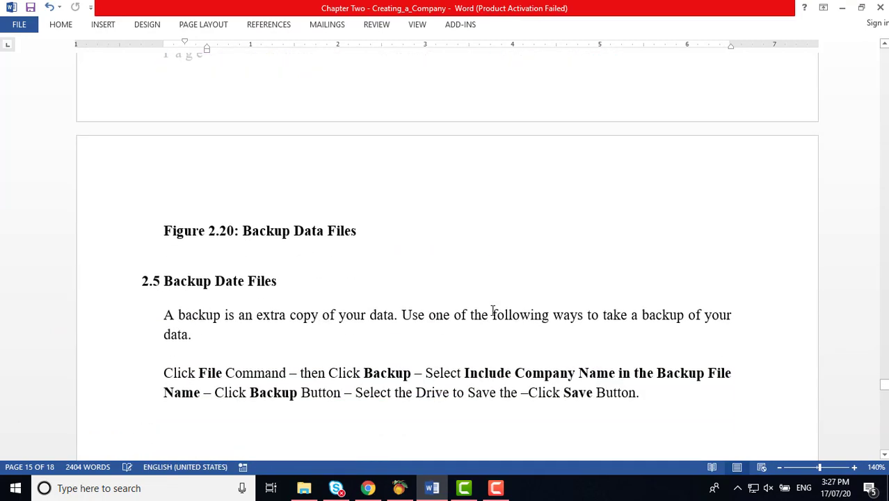
scroll(492, 311, "up", 4)
scroll(492, 310, "down", 1)
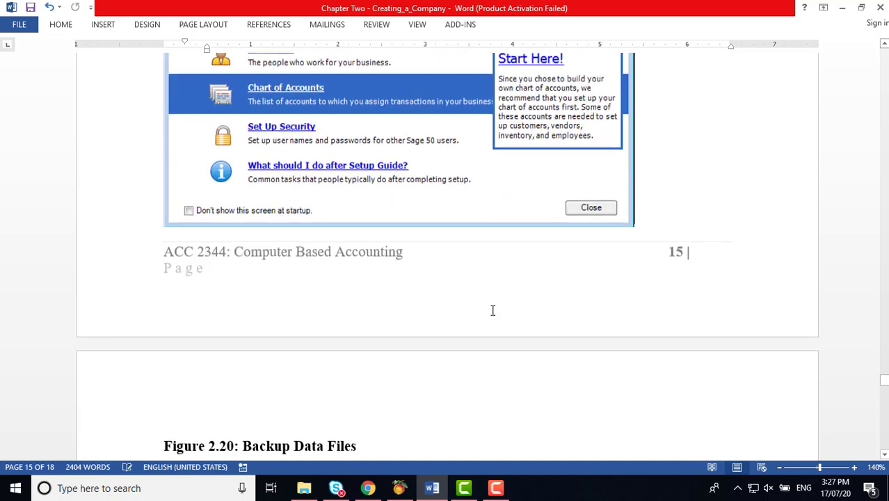
scroll(492, 310, "down", 4)
scroll(492, 311, "down", 1)
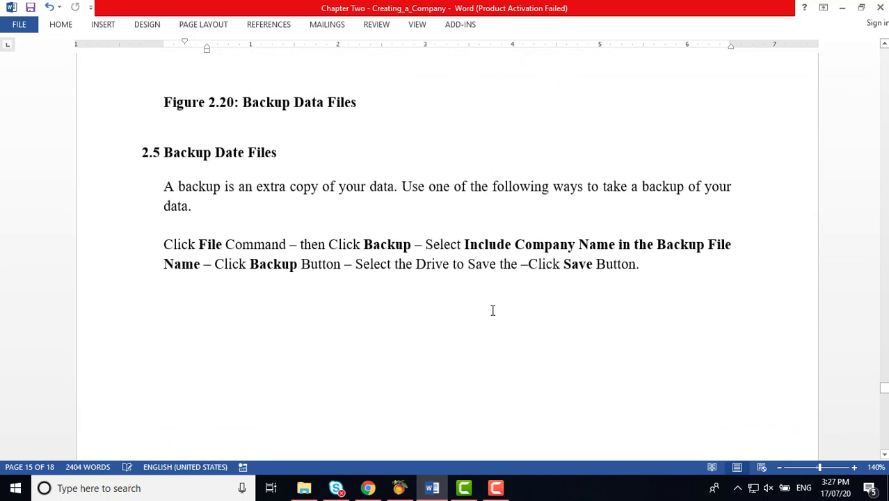
scroll(492, 311, "down", 2)
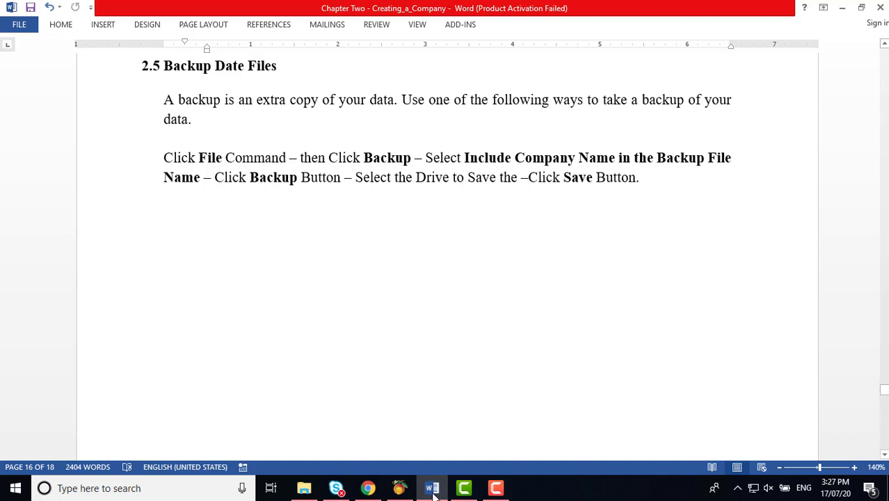
left_click(399, 487)
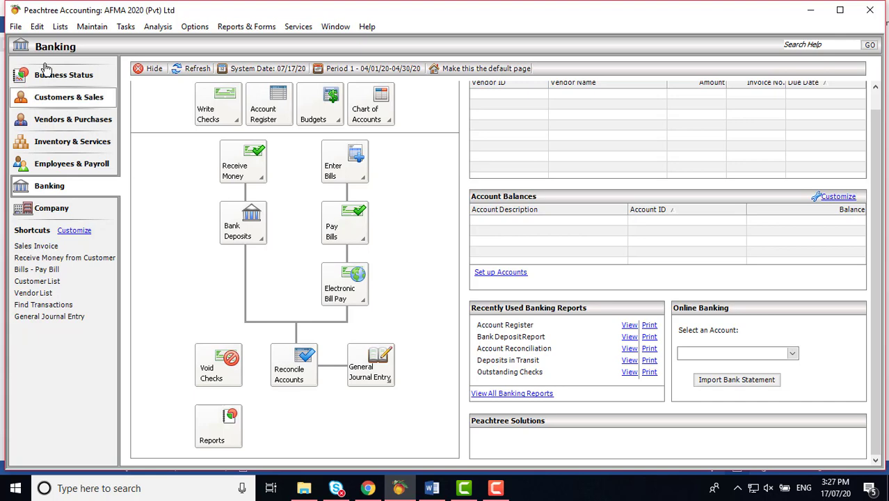
Step: Start a company backup with the company name included, proposing the file AFMA 2020 (Pvt) Ltd-071720.ptb
left_click(16, 28)
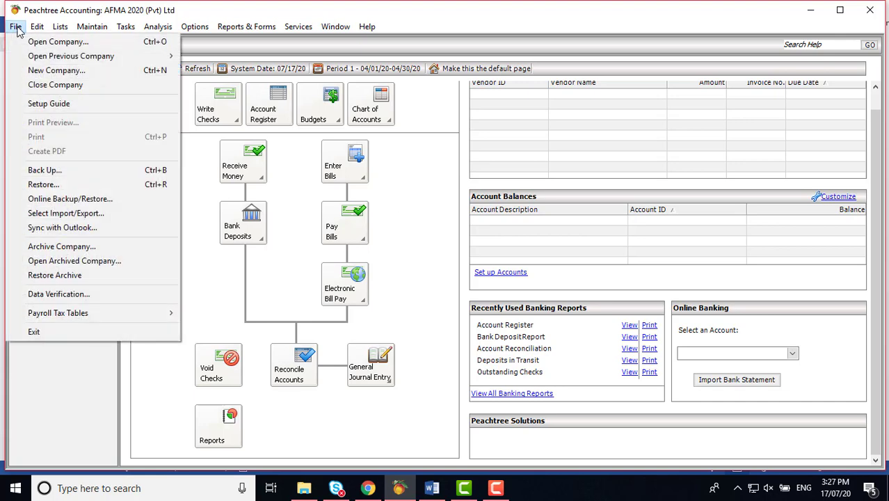
left_click(45, 170)
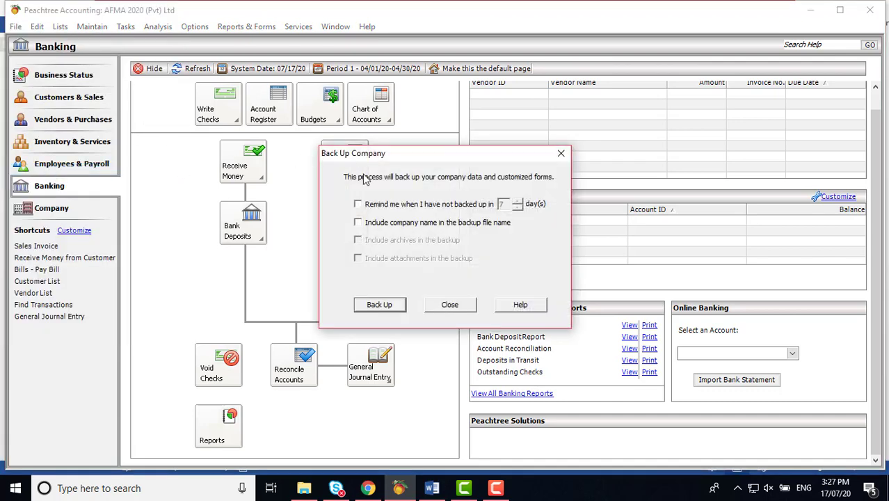
left_click(358, 224)
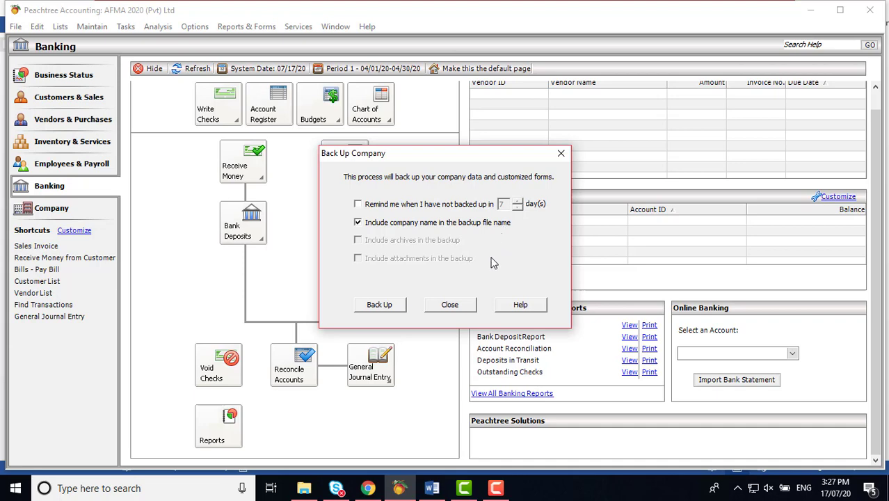
left_click(388, 310)
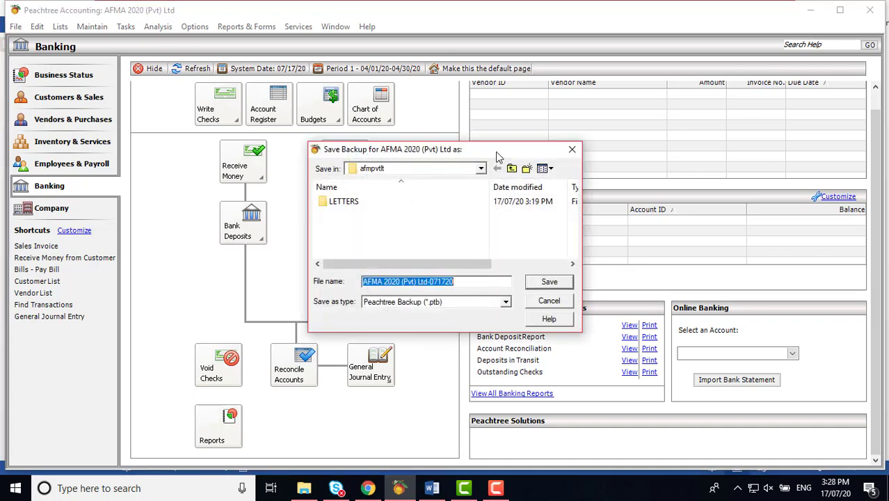
Step: Choose drive D as the save location for the backup and scroll through its folders
left_click_drag(498, 151, 502, 123)
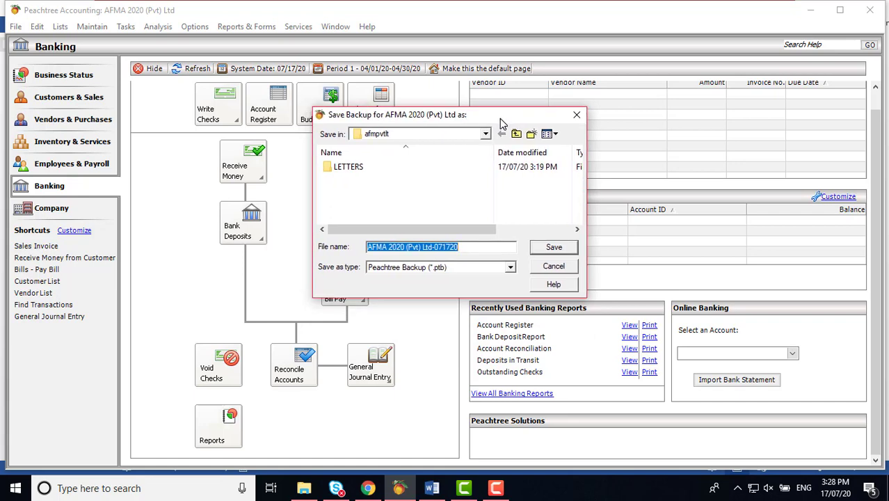
left_click(486, 135)
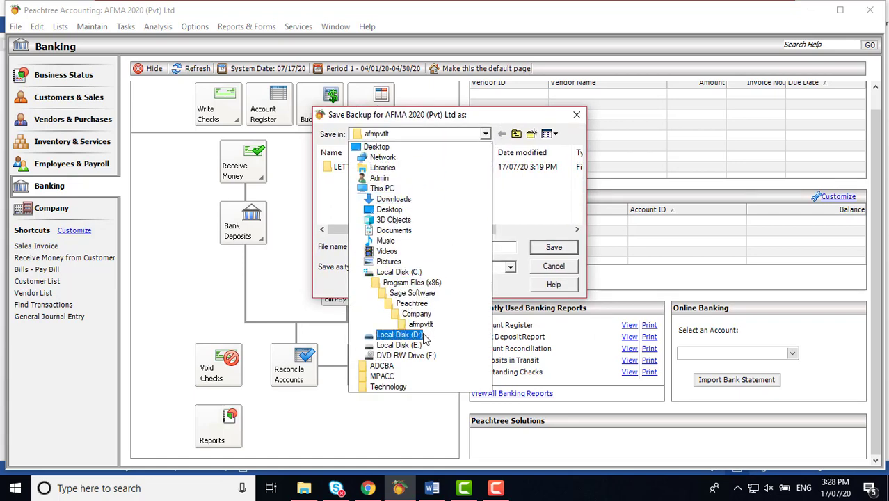
left_click(424, 336)
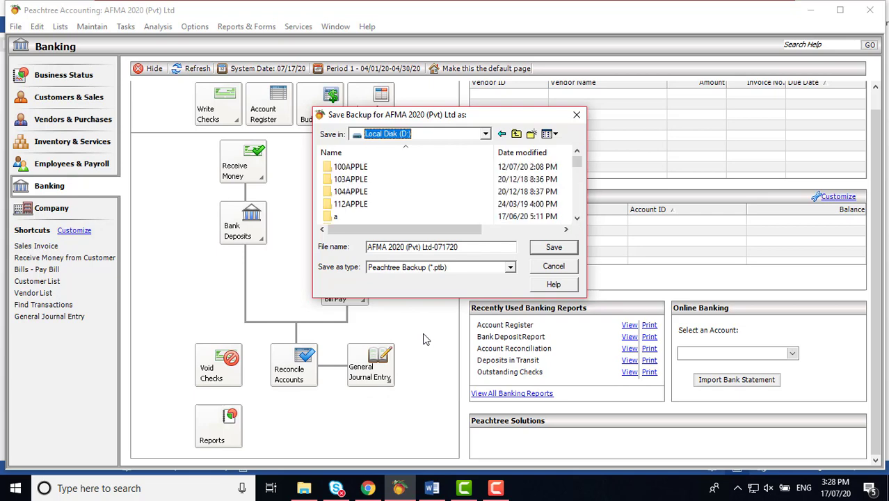
left_click(577, 219)
left_click(577, 220)
left_click(577, 220)
left_click(578, 219)
left_click(577, 220)
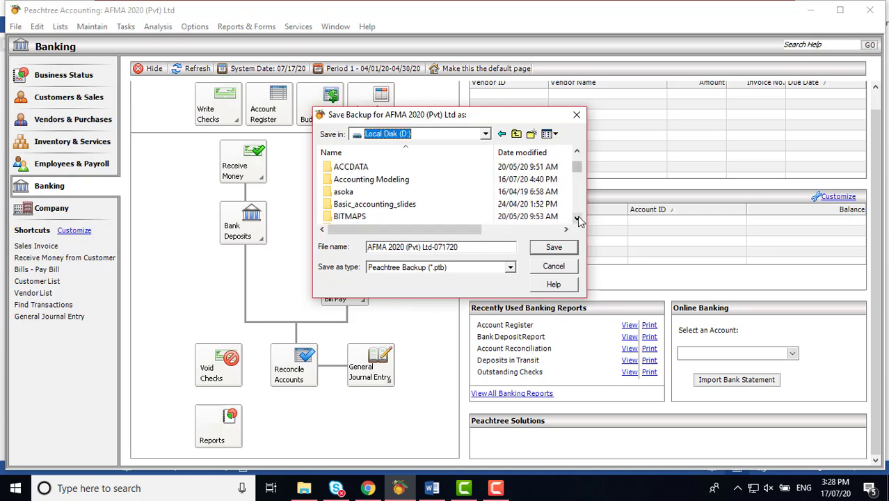
left_click(577, 220)
left_click(578, 220)
left_click(578, 220)
left_click(577, 220)
left_click(577, 220)
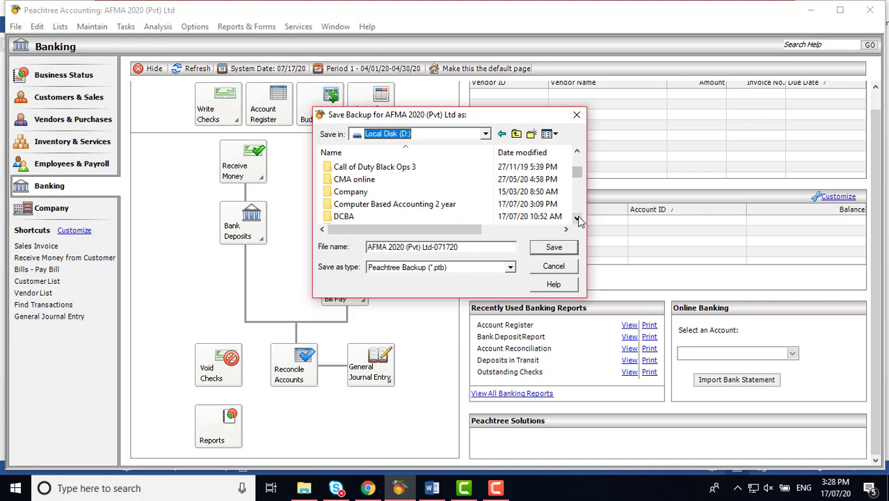
Step: Save the backup into the Computer Based Accounting 2 year > Backup folder
double_click(417, 205)
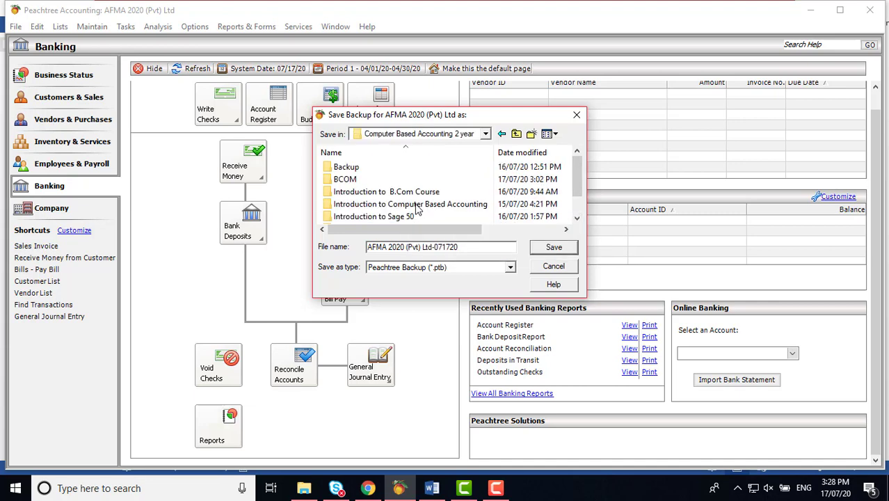
left_click(351, 171)
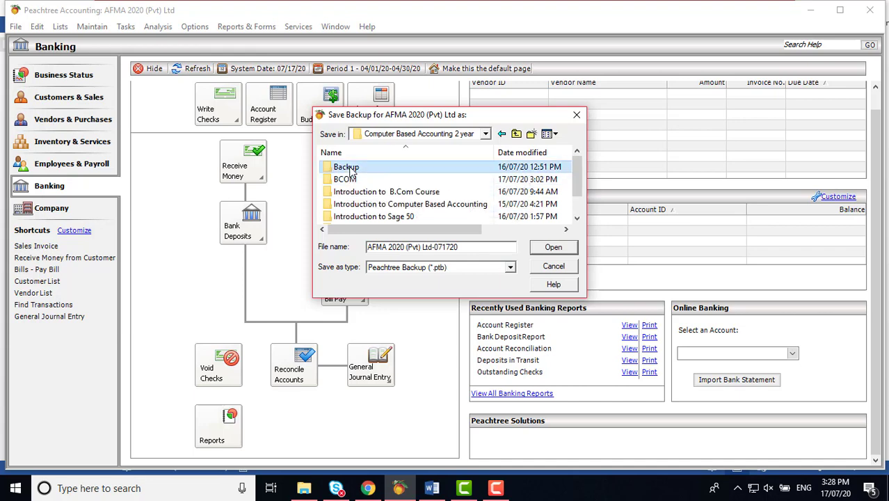
double_click(351, 170)
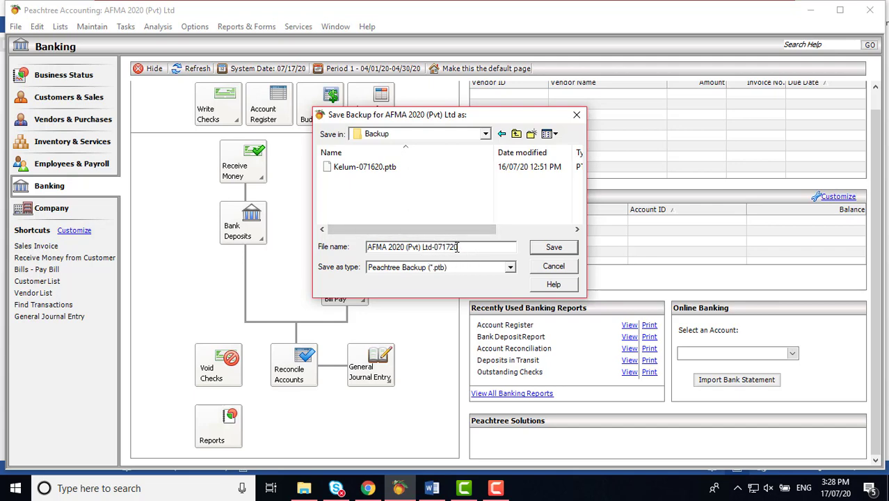
left_click(551, 249)
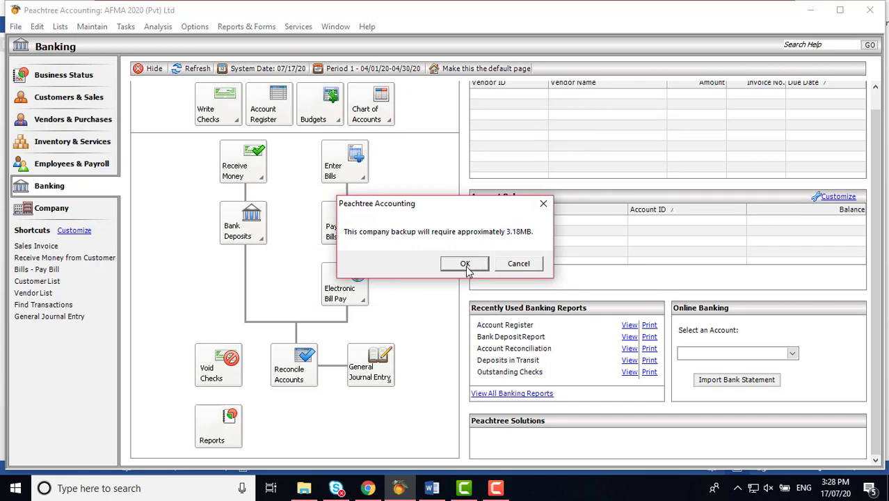
Step: Accept the 3.18MB size to run the backup, then go to the Company page and close the Back Up Company dialog
left_click(465, 263)
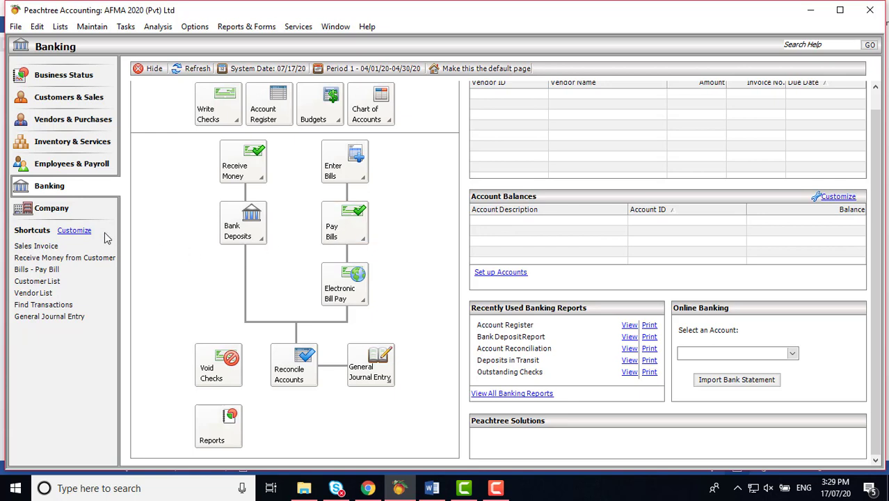
left_click(42, 217)
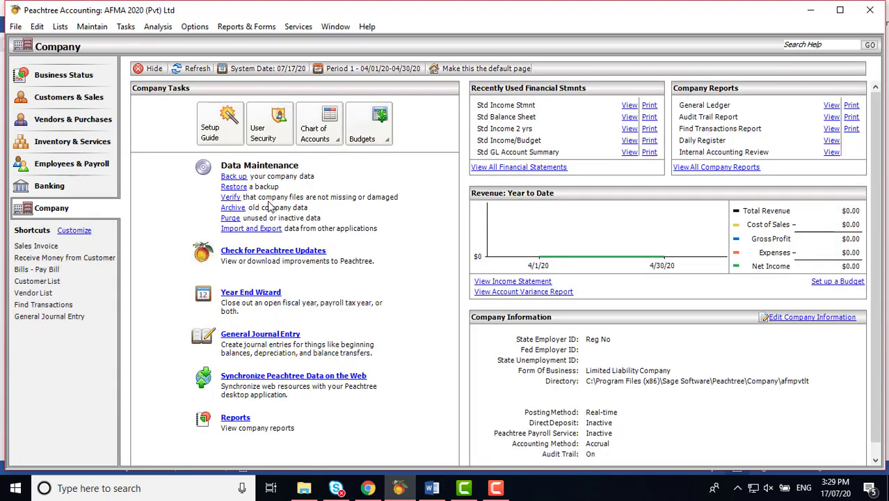
left_click(235, 178)
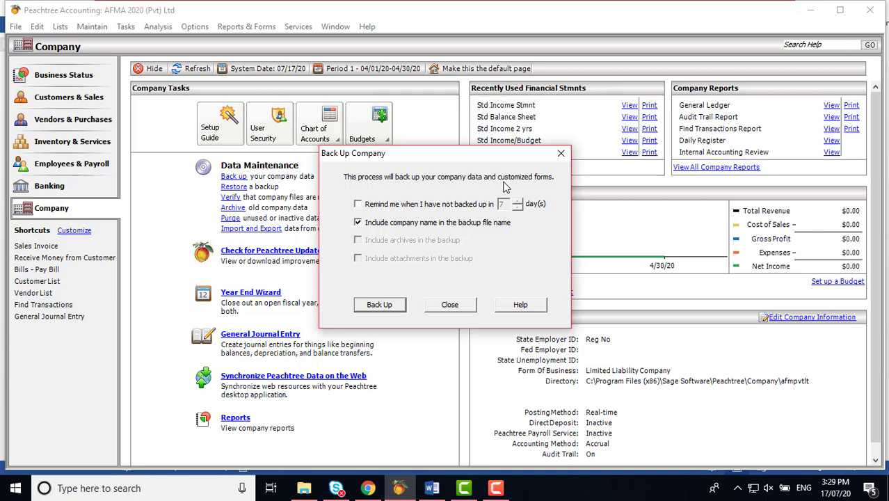
left_click(556, 157)
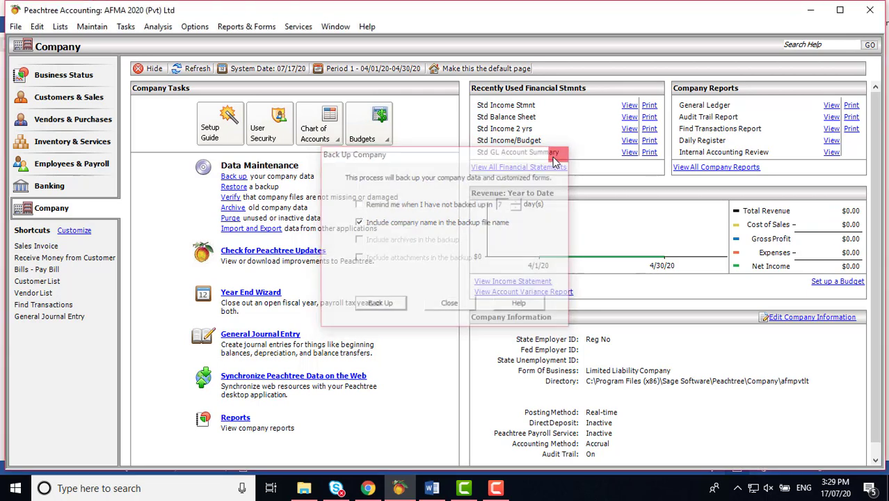
mouse_move(306, 491)
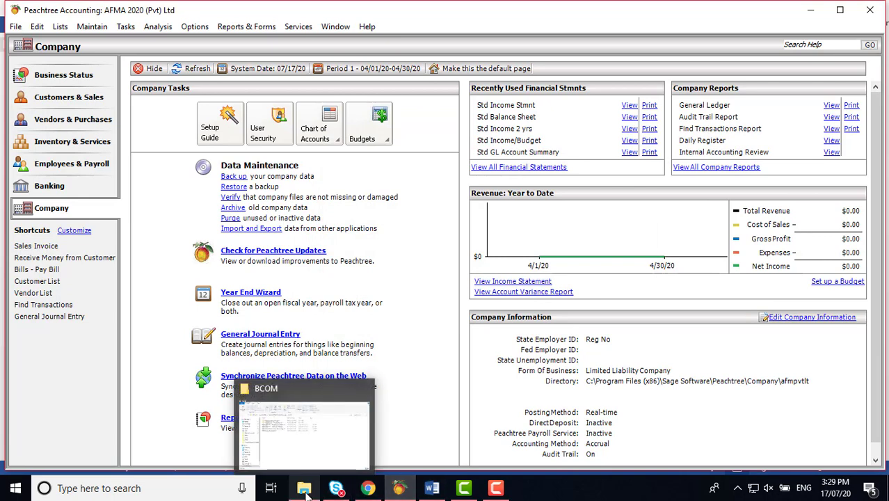
Step: Confirm AFMA 2020 (Pvt) Ltd-071720.ptb is in D's Backup folder, then return to the Word chapter
left_click(304, 490)
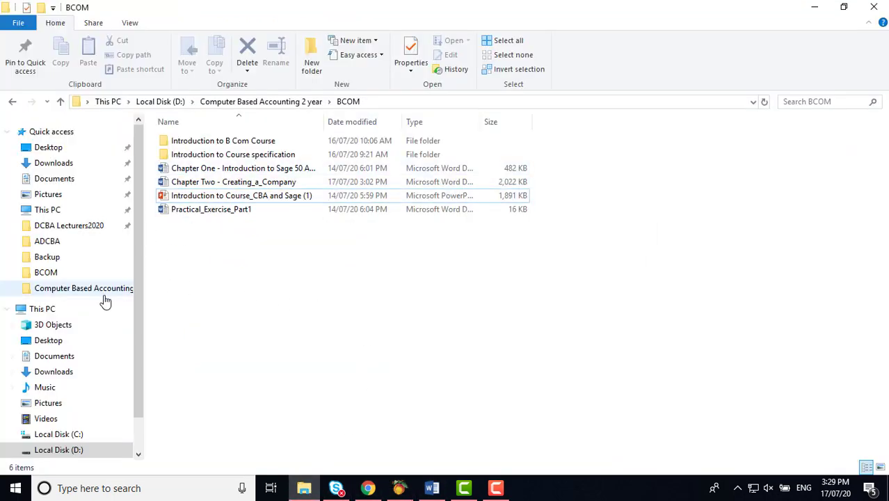
left_click(82, 292)
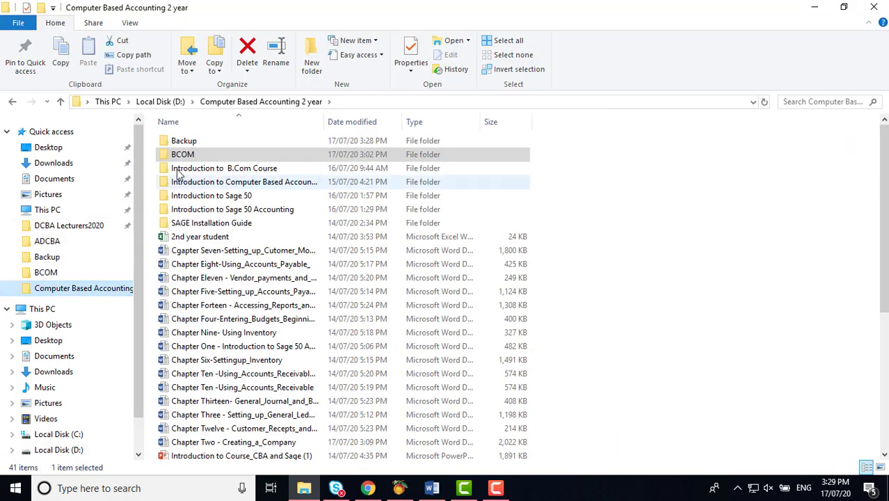
double_click(185, 142)
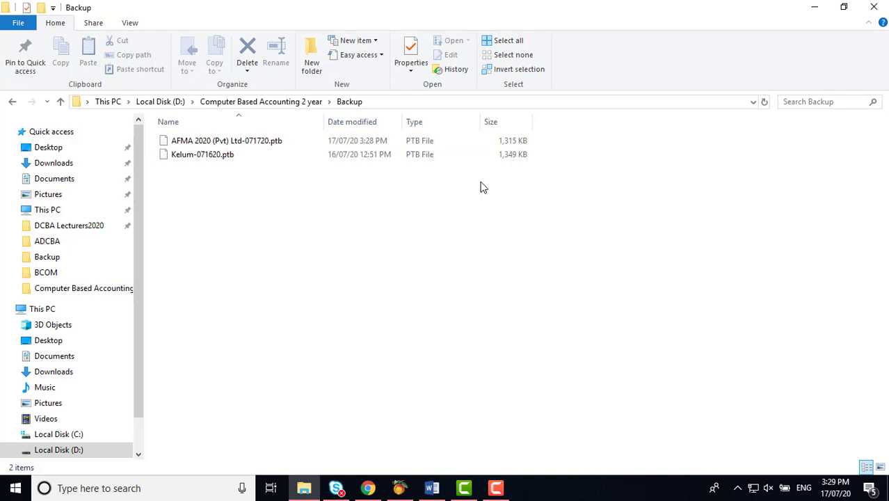
left_click(431, 488)
scroll(534, 307, "down", 10)
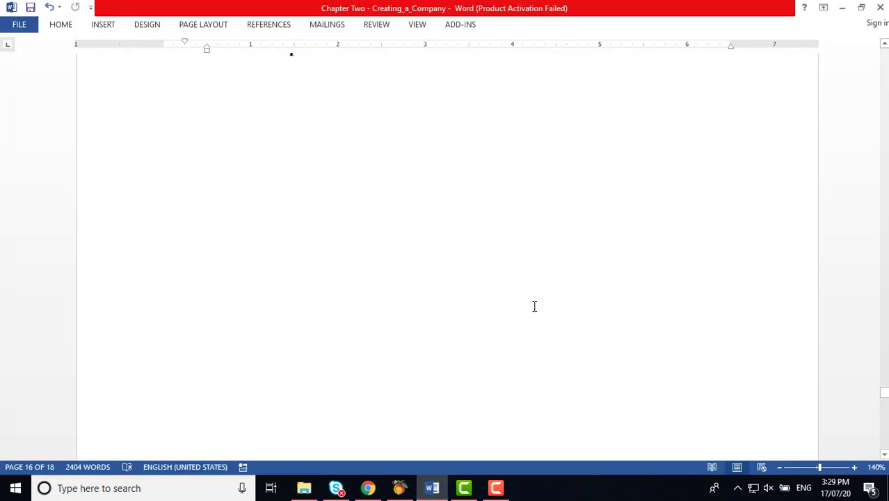
scroll(536, 307, "down", 5)
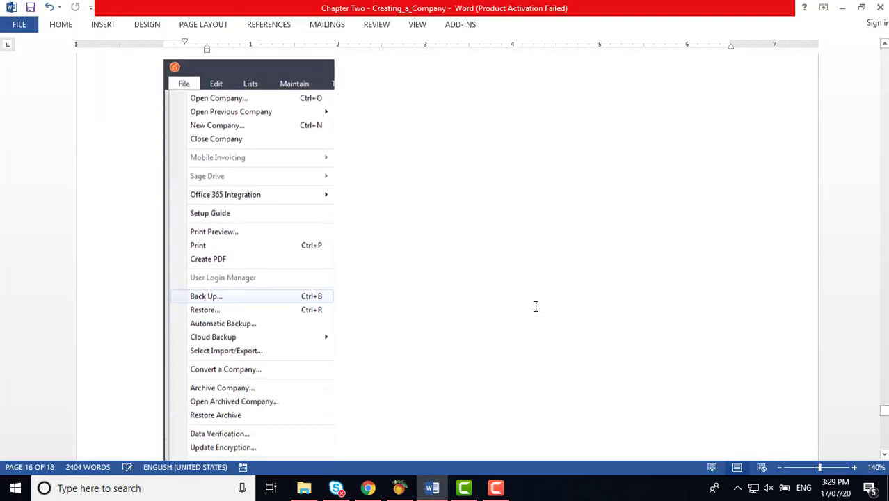
scroll(536, 307, "up", 4)
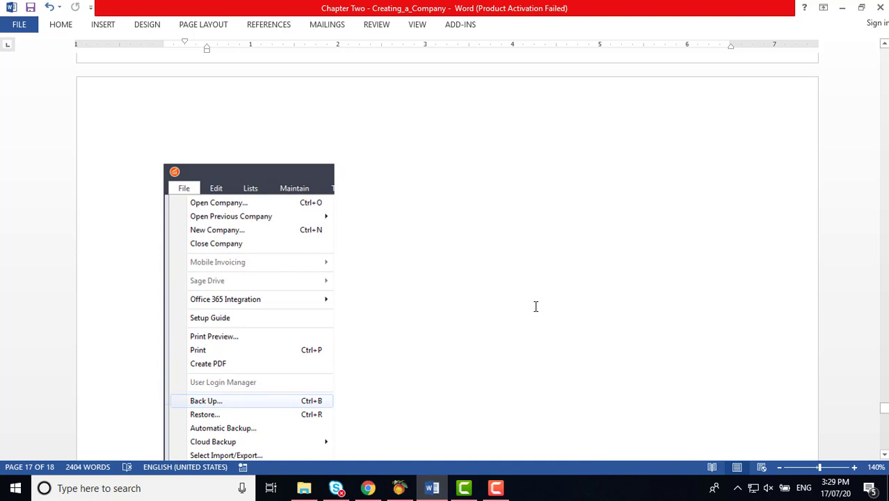
scroll(535, 307, "down", 2)
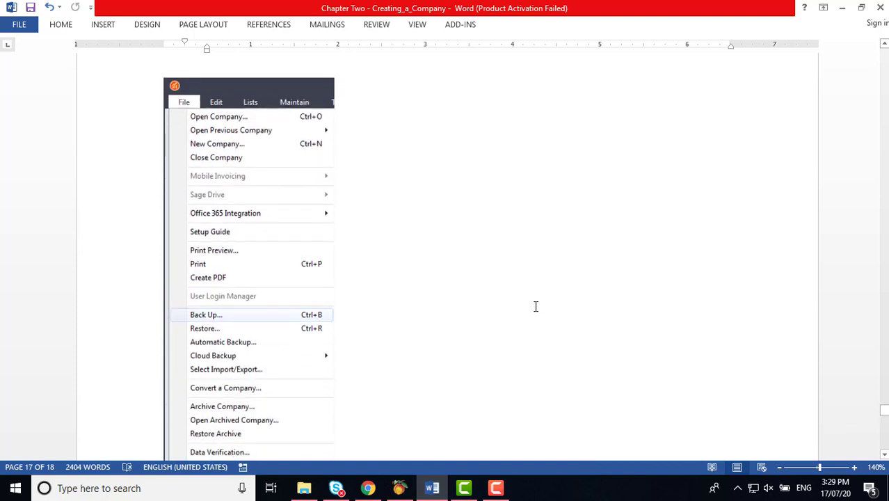
scroll(536, 307, "down", 5)
scroll(536, 307, "down", 7)
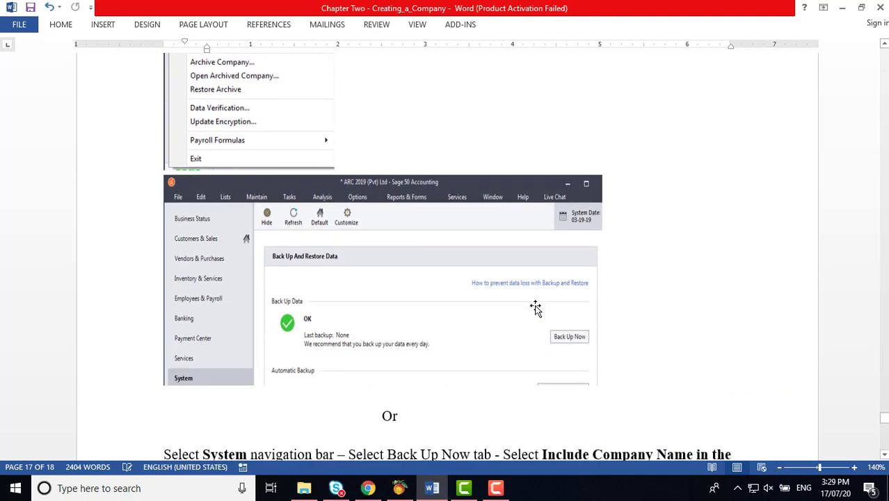
scroll(535, 307, "down", 6)
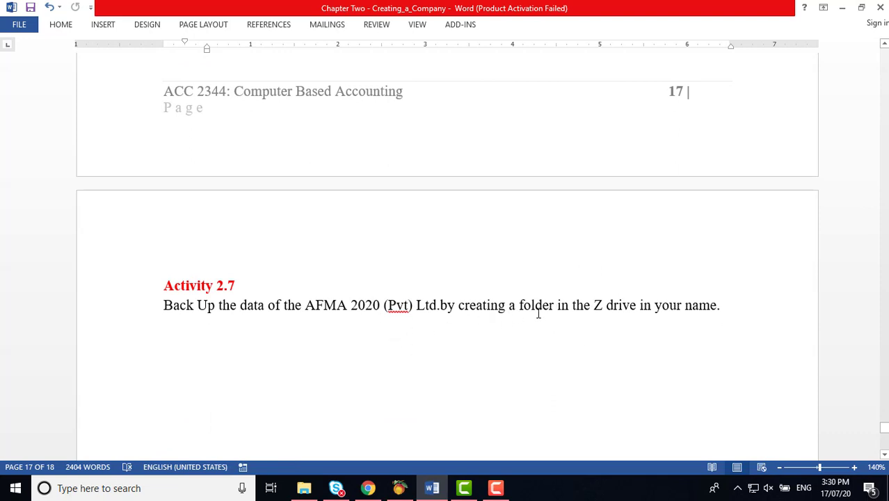
left_click(604, 306)
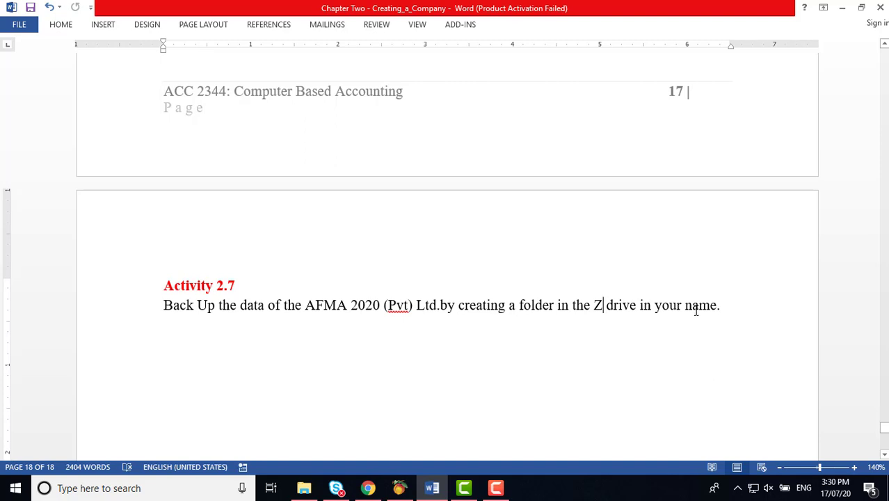
scroll(386, 377, "down", 10)
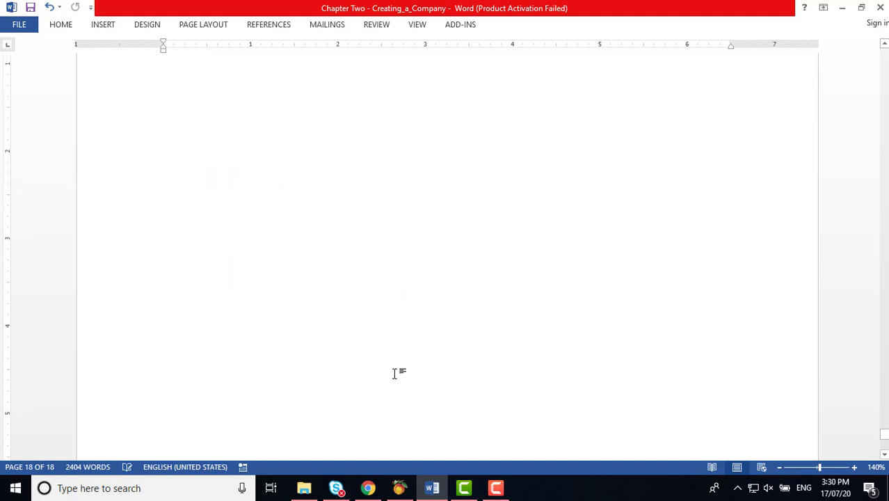
scroll(395, 373, "up", 10)
scroll(396, 374, "up", 3)
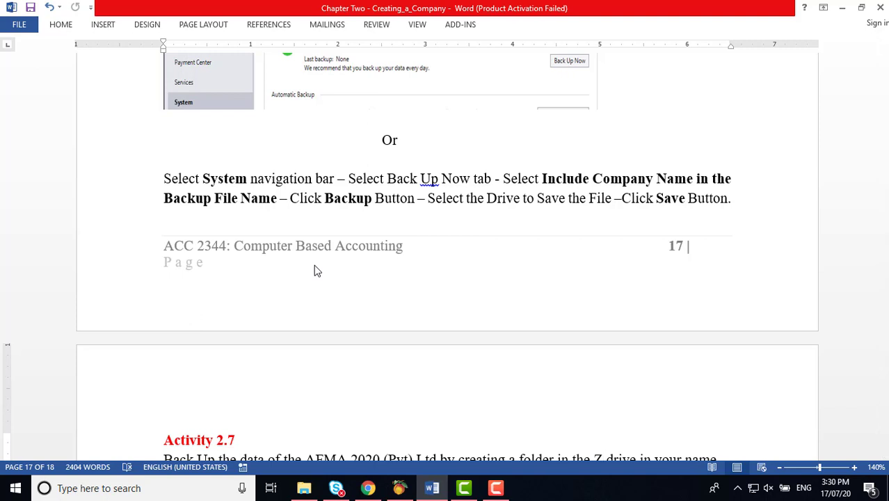
scroll(313, 266, "up", 1)
scroll(313, 264, "up", 7)
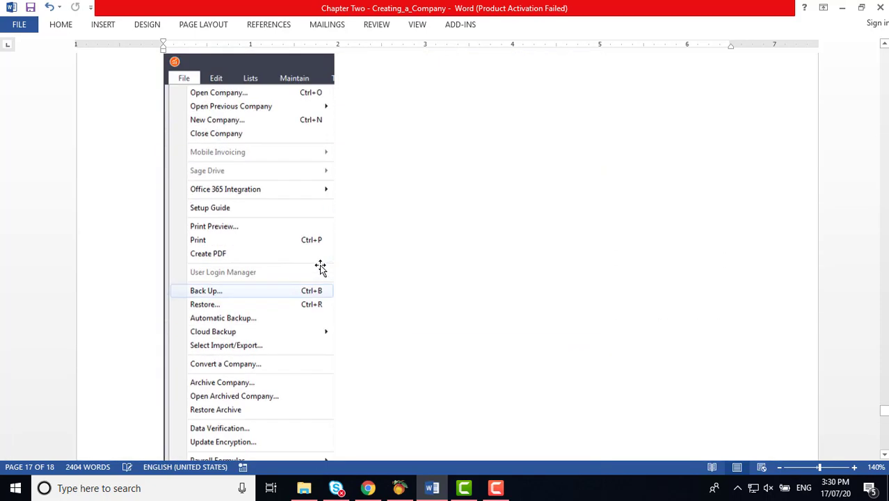
scroll(446, 264, "up", 2)
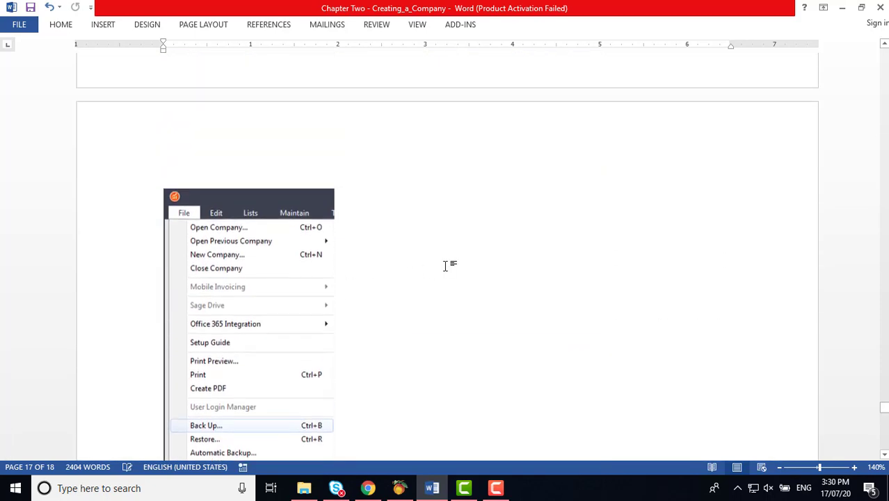